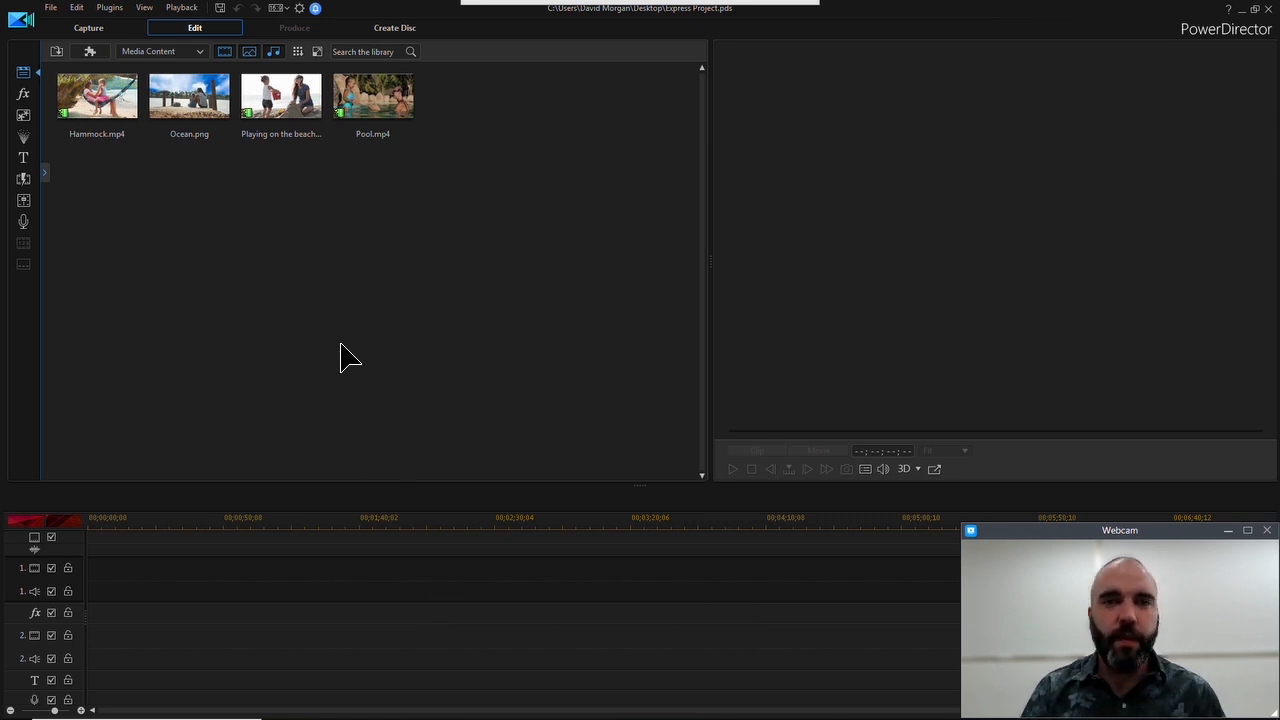
Add the Travel Project 02 opening template from the Express Projects library to the start of the empty timeline
{"action": "left_click", "coordinate": [196, 51]}
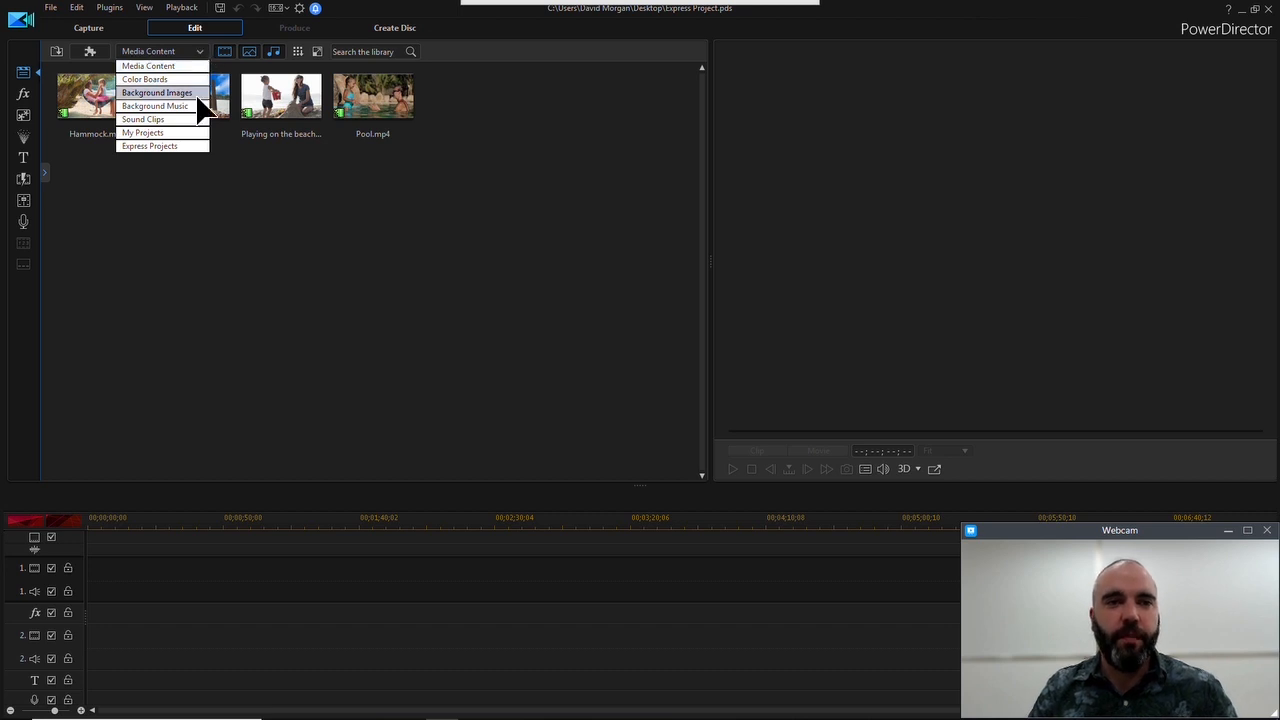
{"action": "left_click", "coordinate": [188, 146]}
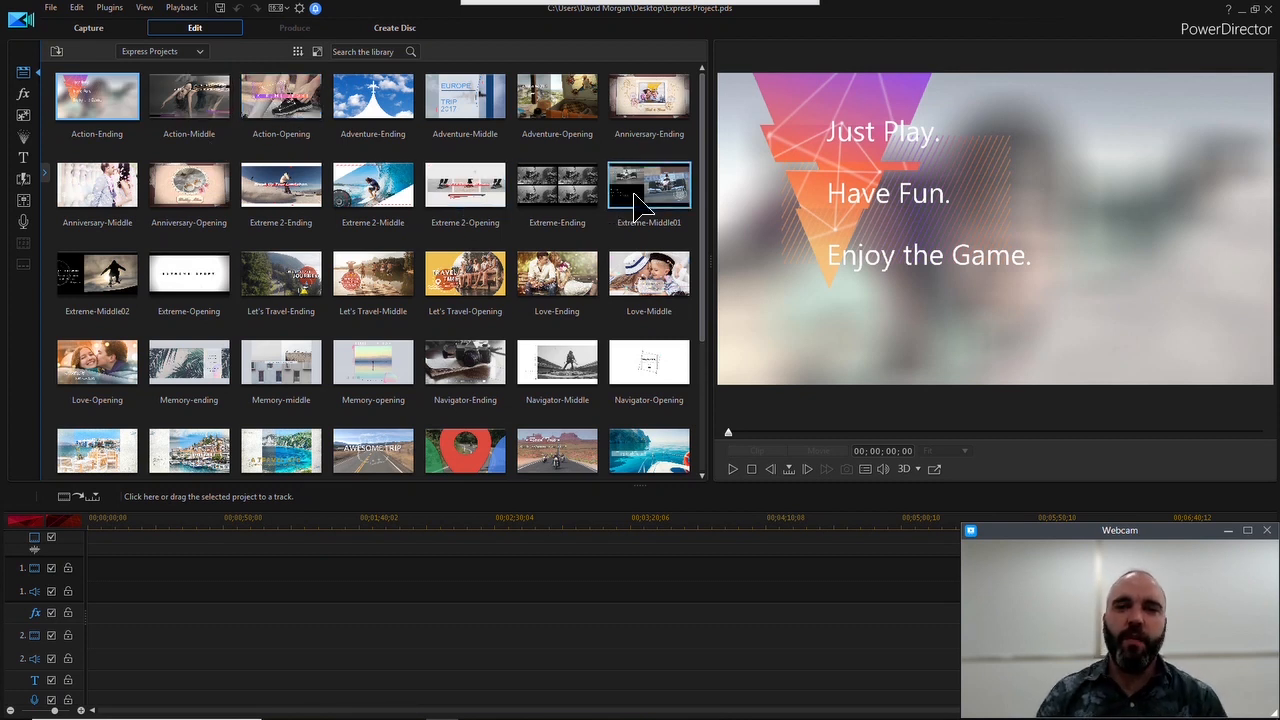
{"action": "scroll", "coordinate": [706, 100], "scroll_direction": "down", "scroll_amount": 3}
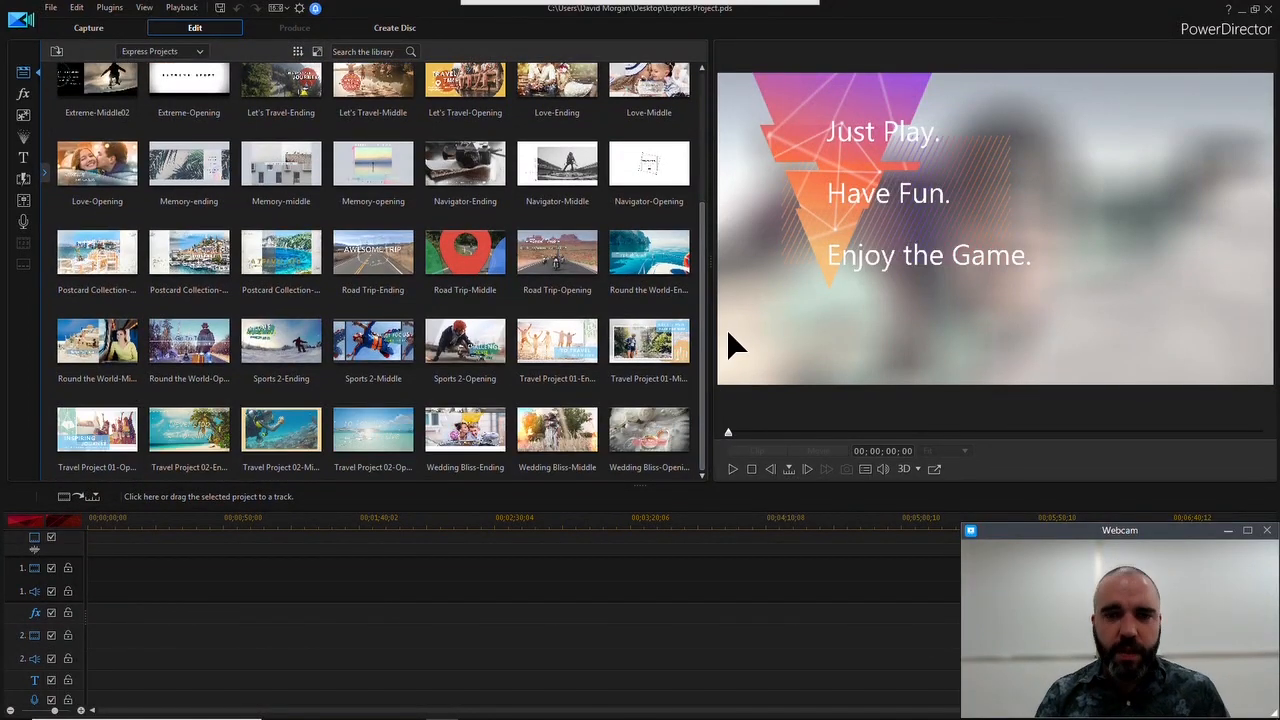
{"action": "scroll", "coordinate": [706, 320], "scroll_direction": "up", "scroll_amount": 1}
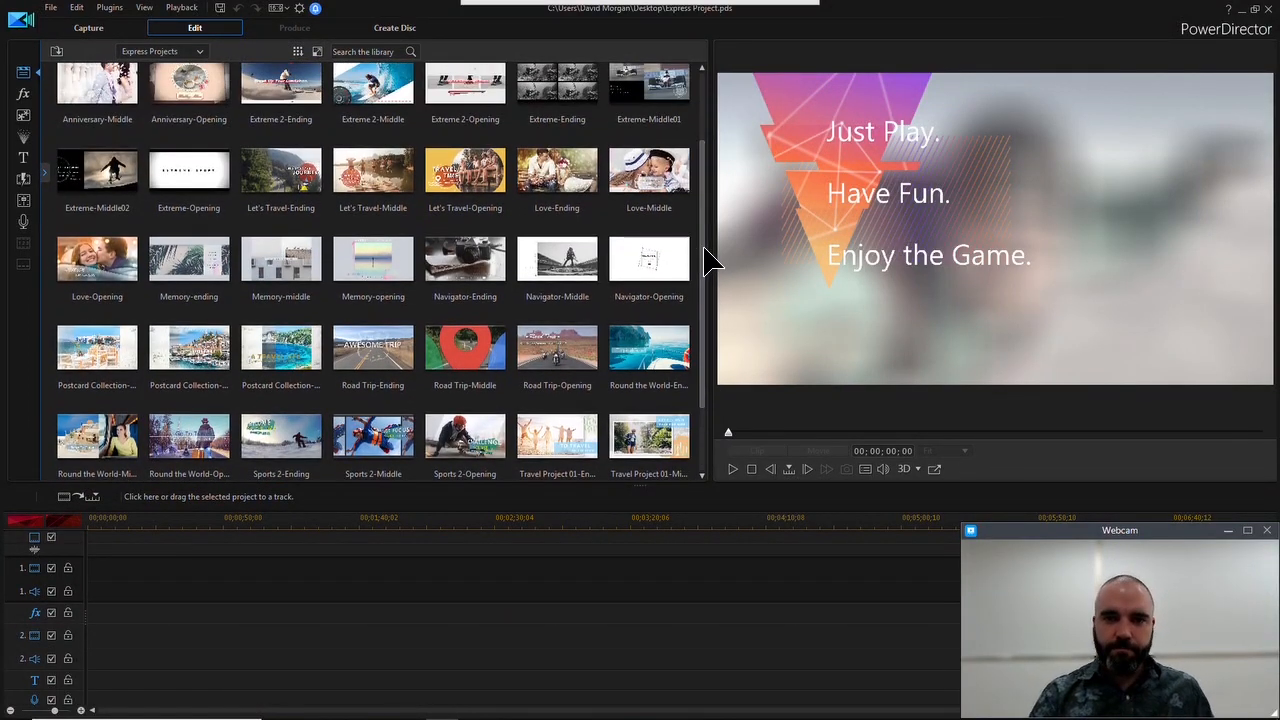
{"action": "left_click_drag", "start_coordinate": [706, 260], "coordinate": [713, 440]}
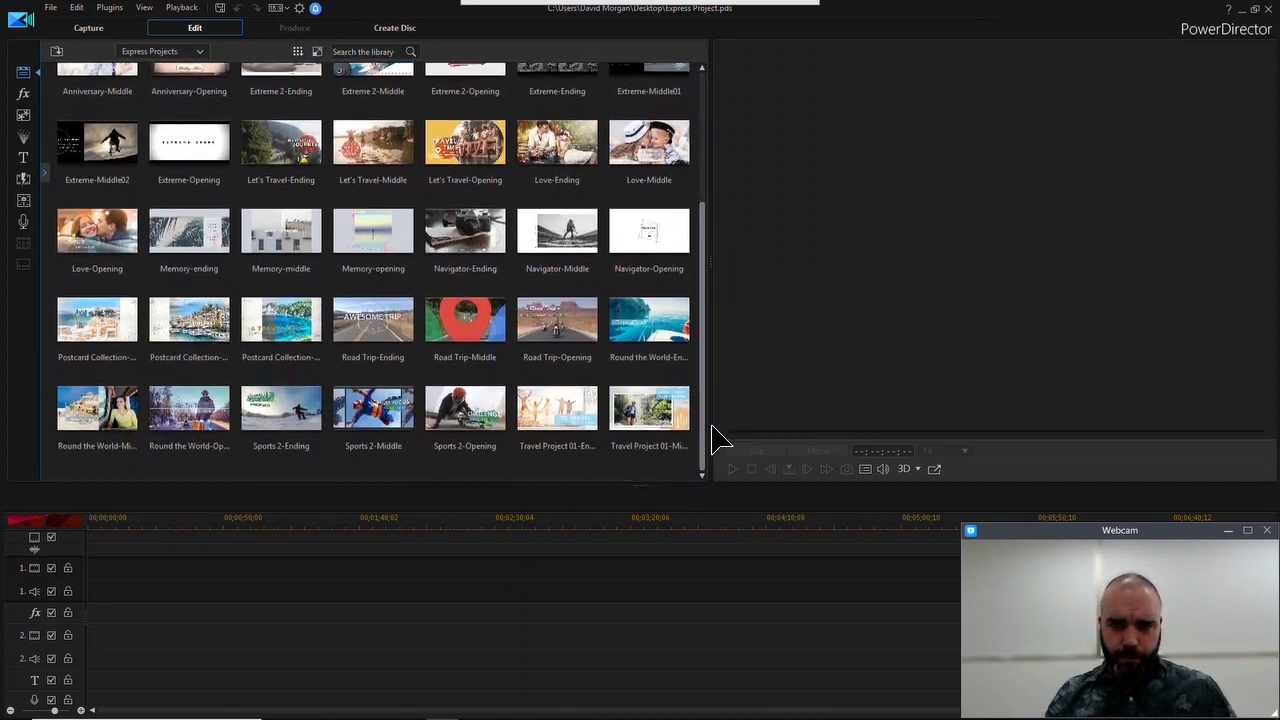
{"action": "scroll", "coordinate": [713, 440], "scroll_direction": "down", "scroll_amount": 1}
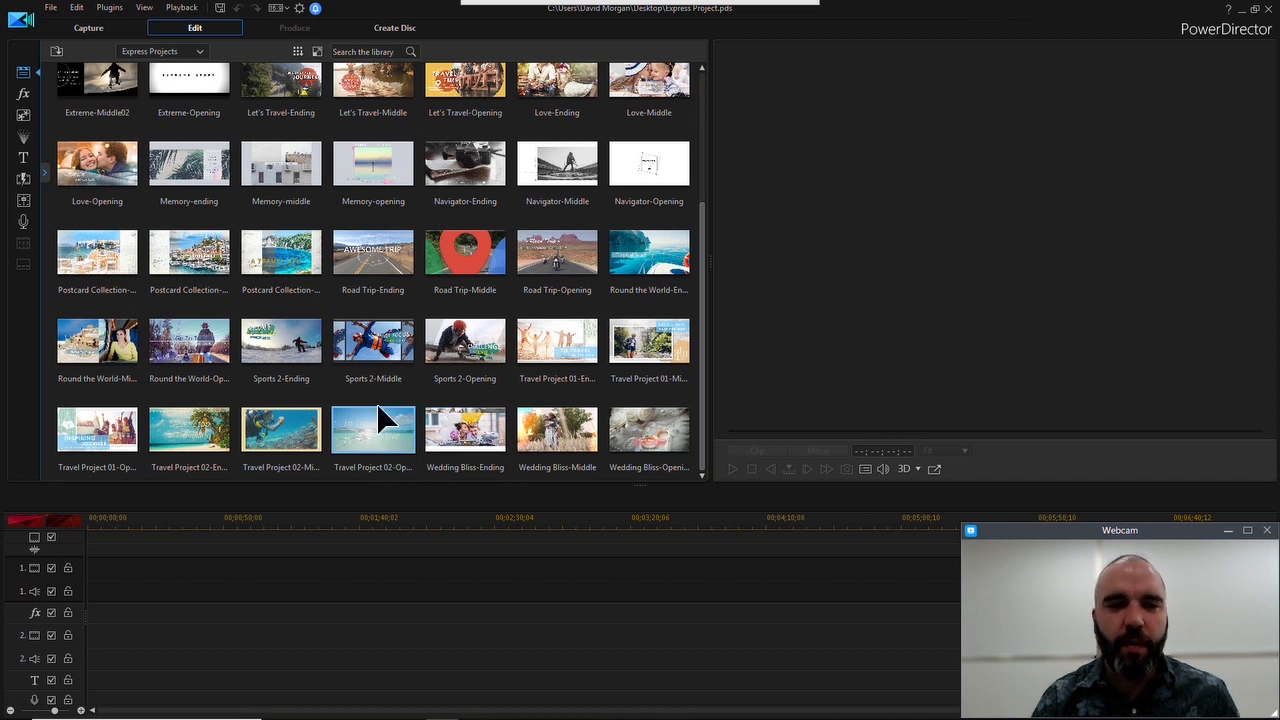
{"action": "left_click_drag", "start_coordinate": [376, 426], "coordinate": [115, 607]}
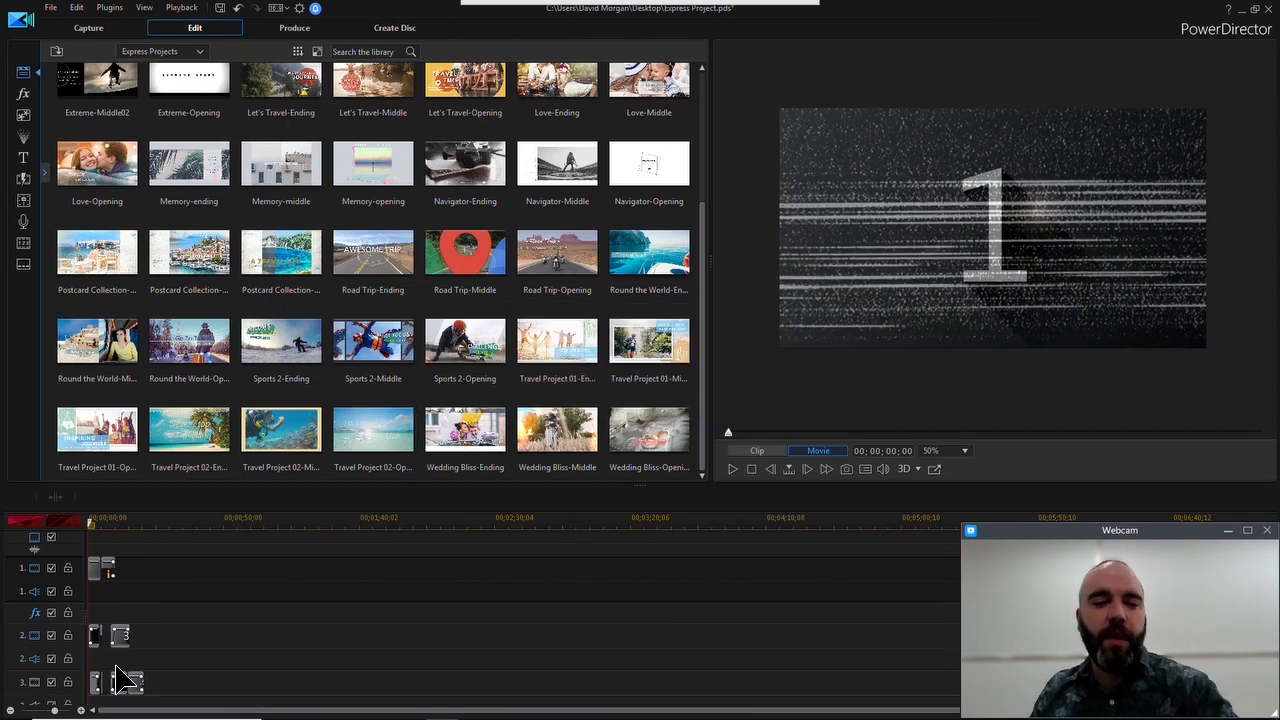
Examine the template's numbered placeholder clips 1 to 4 across the timeline tracks
{"action": "left_click", "coordinate": [83, 712]}
{"action": "left_click", "coordinate": [83, 712]}
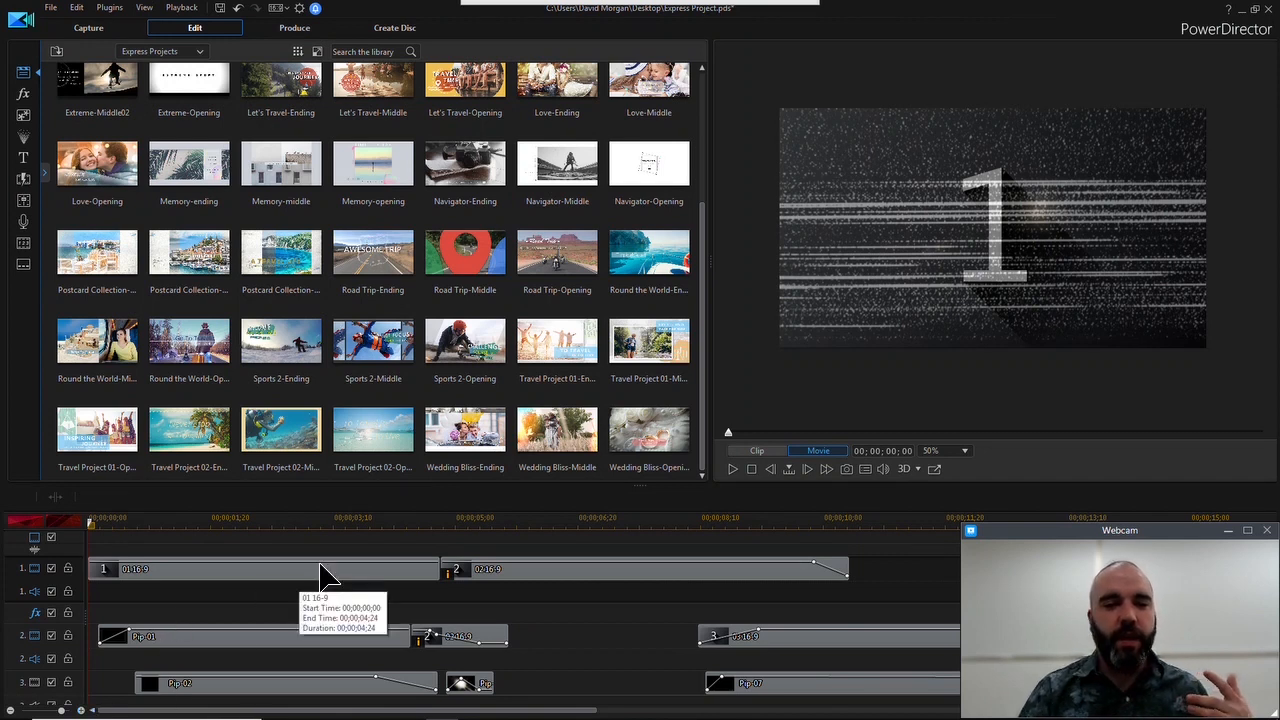
{"action": "left_click_drag", "start_coordinate": [92, 530], "coordinate": [571, 569]}
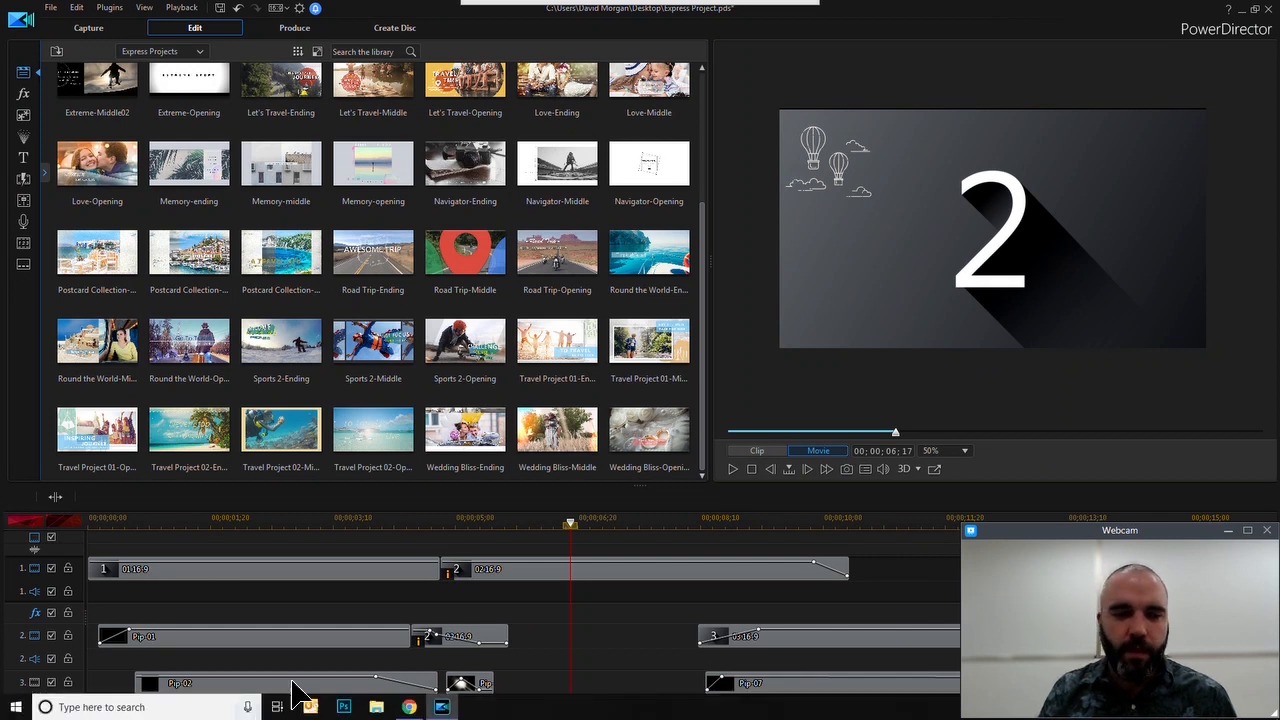
{"action": "scroll", "coordinate": [311, 690], "scroll_direction": "down", "scroll_amount": 6}
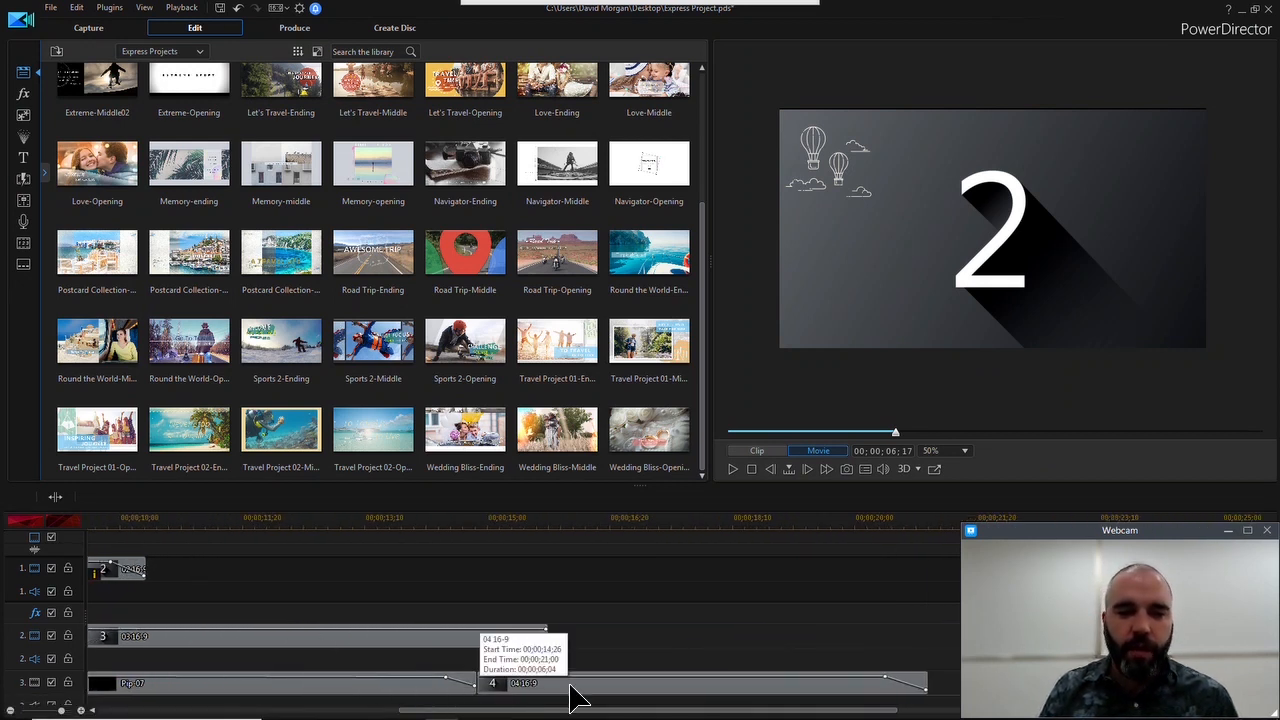
{"action": "left_click_drag", "start_coordinate": [551, 710], "coordinate": [215, 715]}
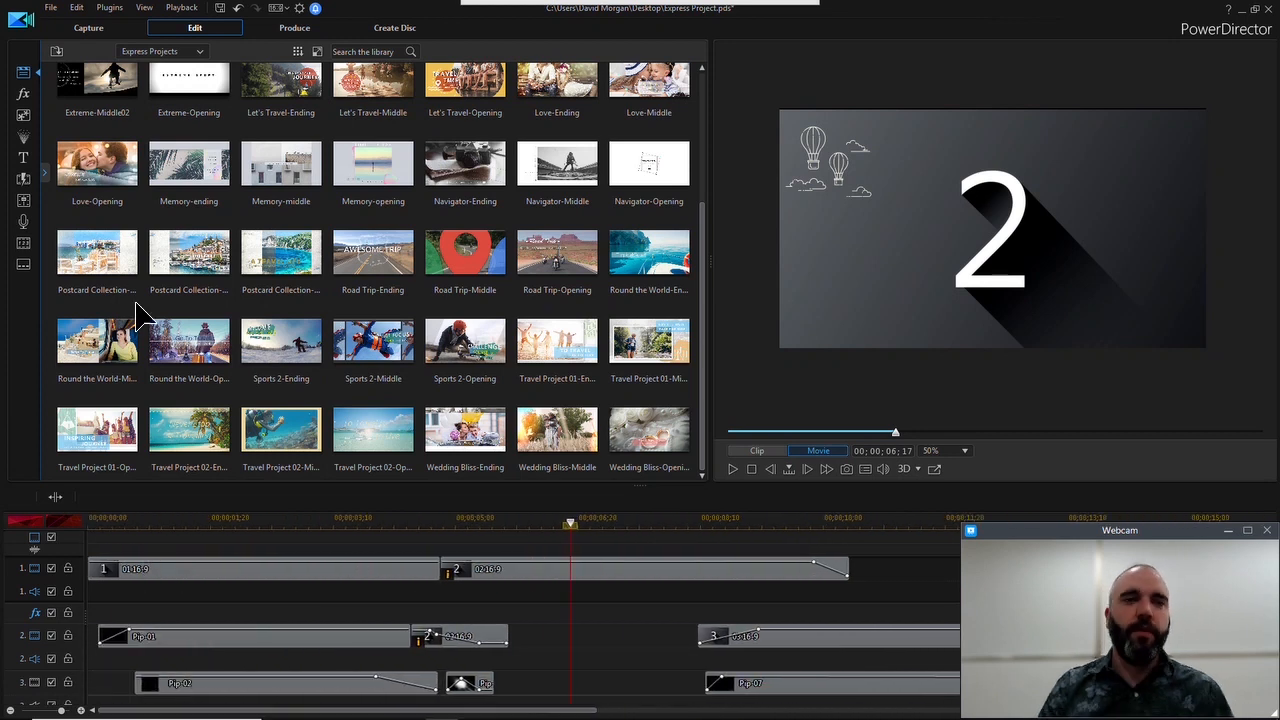
Replace placeholder 1 on video track 1 with Ocean.png from the Media Content library
{"action": "left_click", "coordinate": [201, 52]}
{"action": "left_click", "coordinate": [200, 65]}
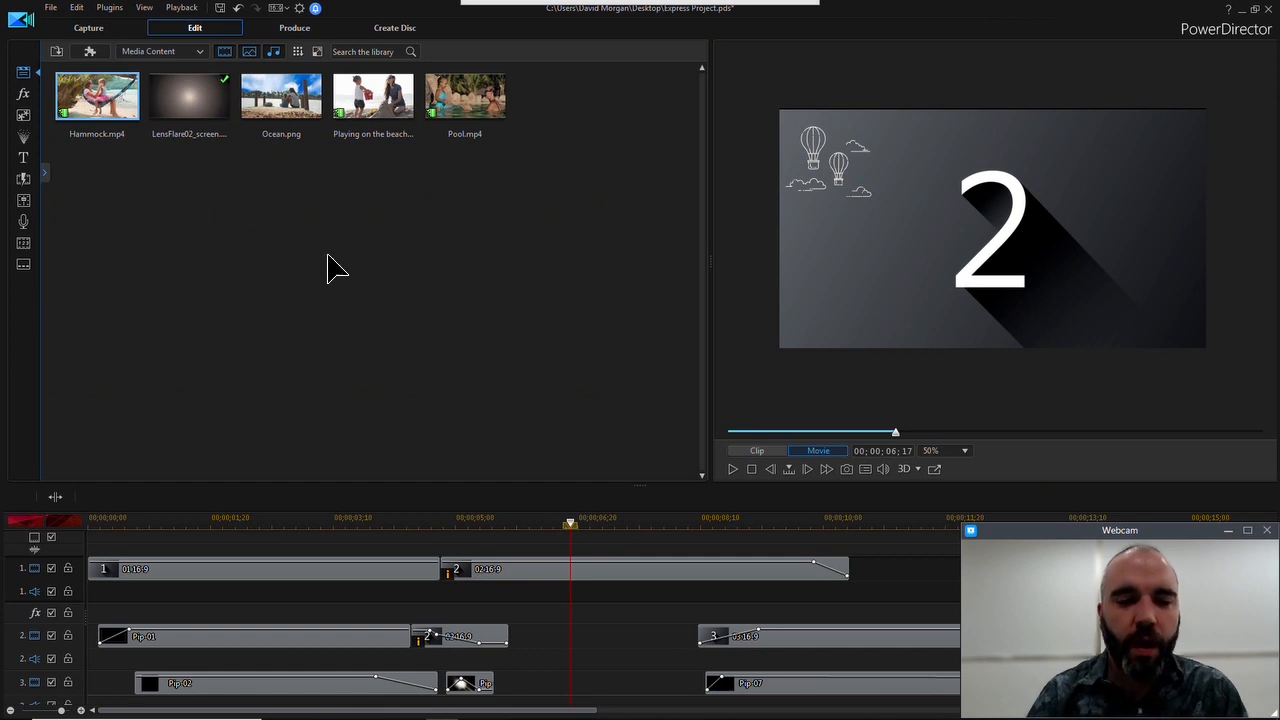
{"action": "left_click", "coordinate": [305, 100]}
{"action": "left_click_drag", "start_coordinate": [298, 92], "coordinate": [229, 568]}
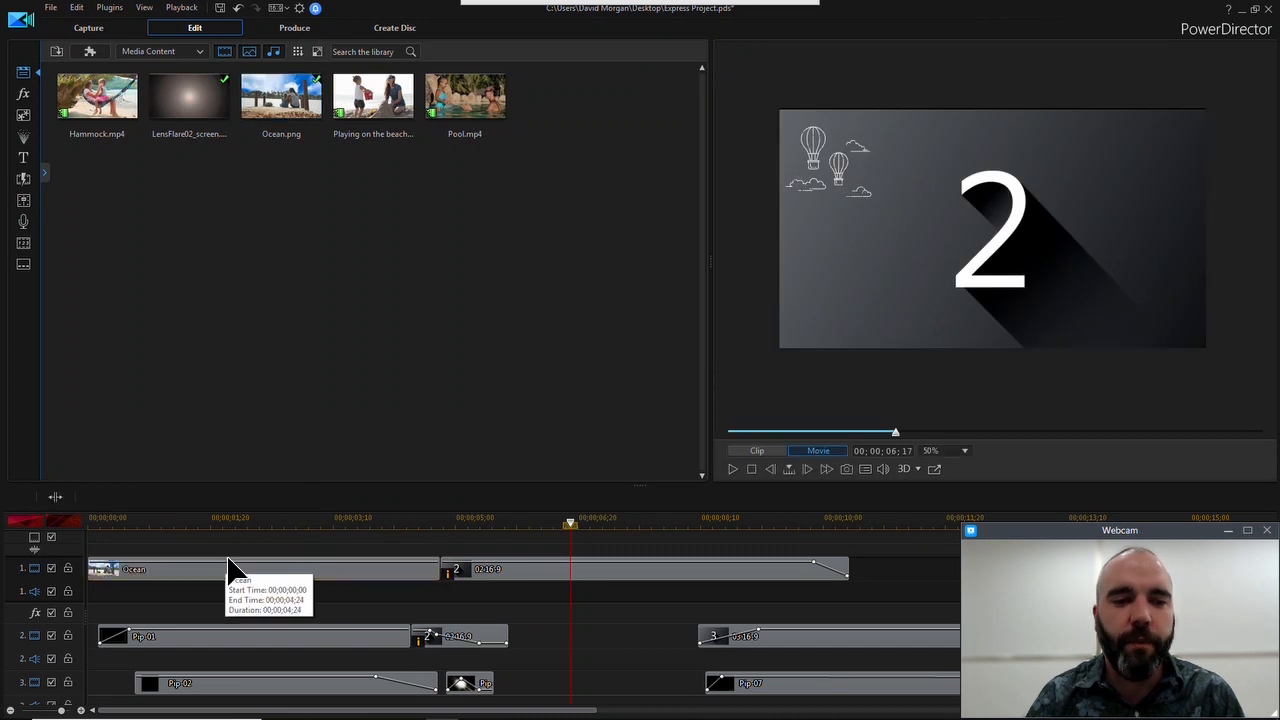
Preview the opening seconds of the movie from the start of the timeline, ending with playback stopped
{"action": "left_click", "coordinate": [141, 524]}
{"action": "left_click_drag", "start_coordinate": [141, 522], "coordinate": [61, 532]}
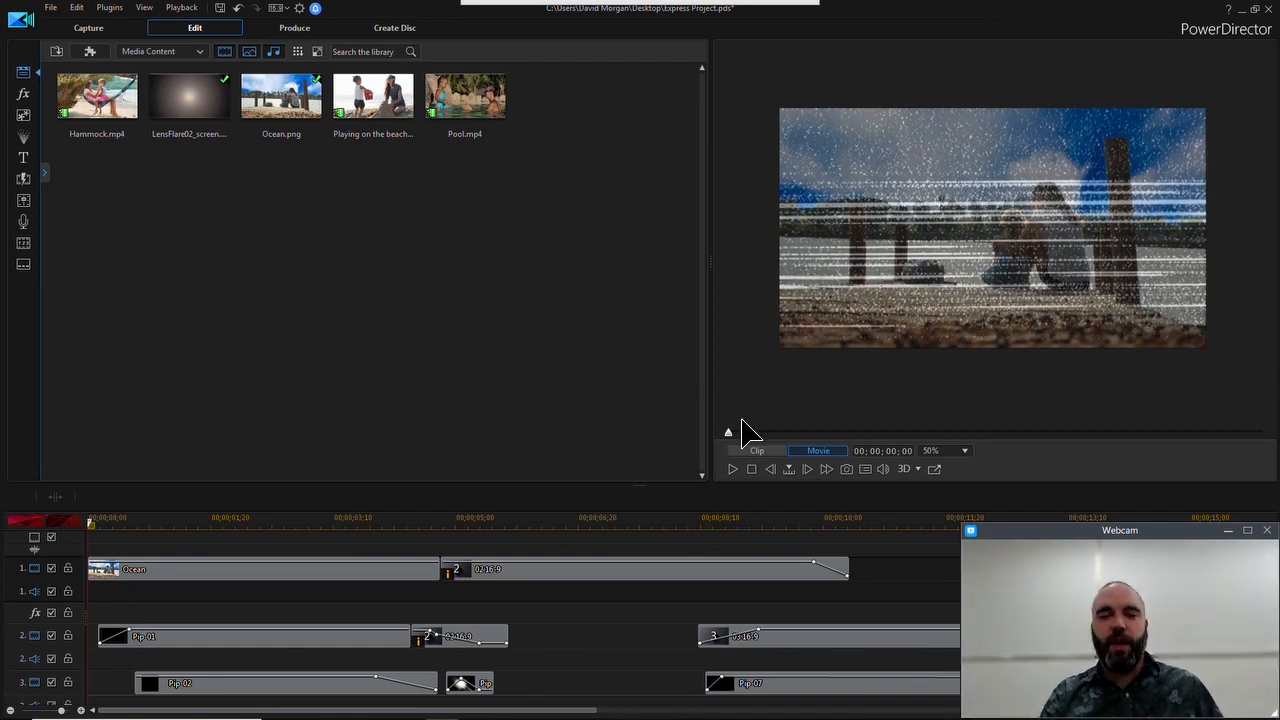
{"action": "left_click", "coordinate": [733, 469]}
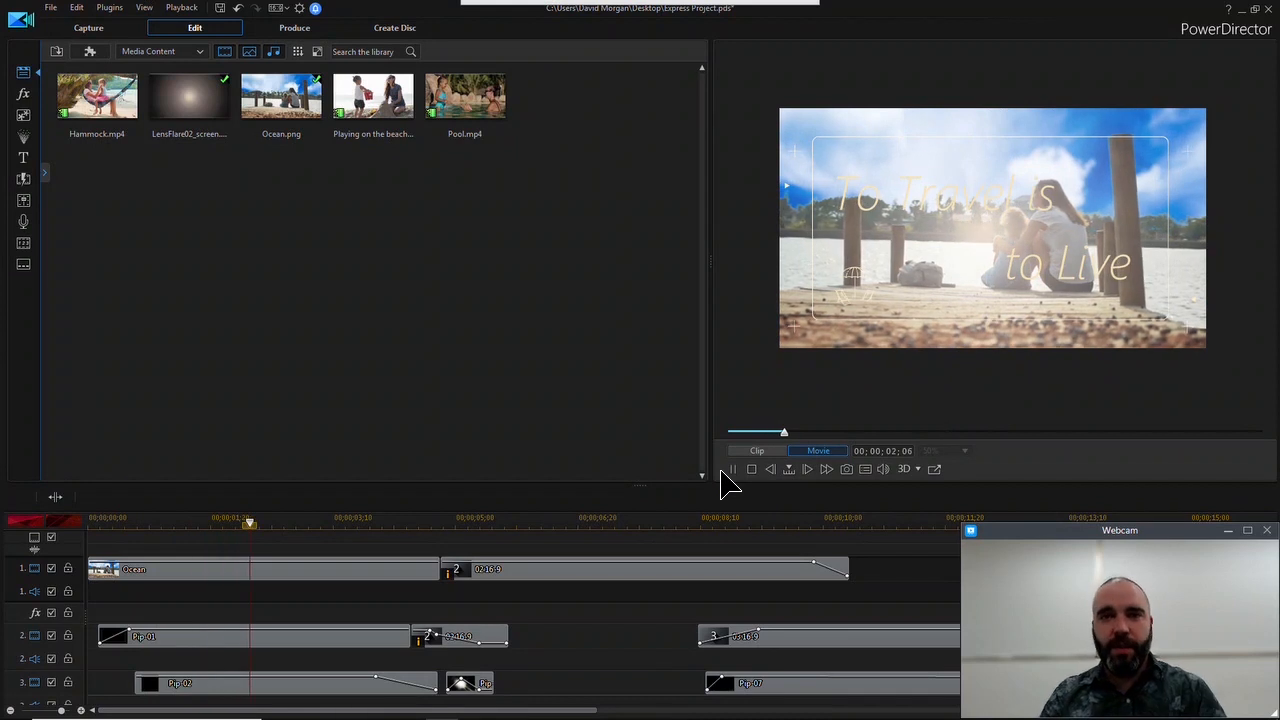
{"action": "left_click", "coordinate": [752, 469]}
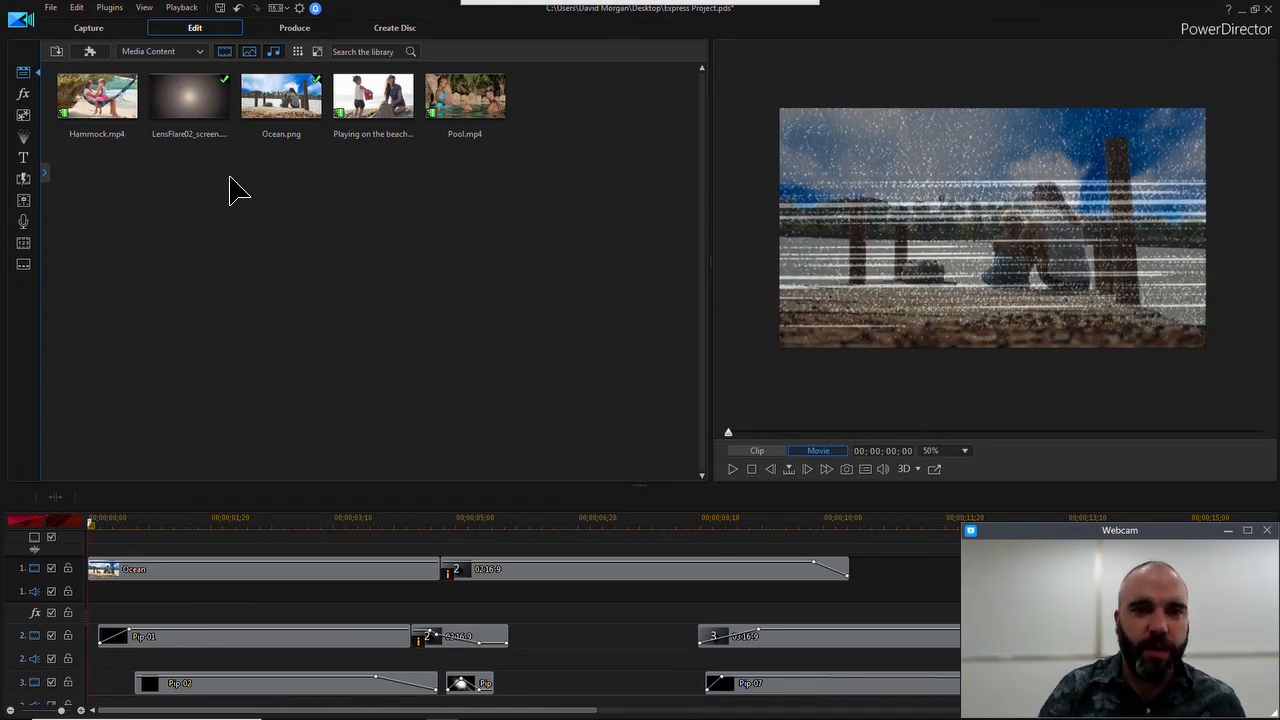
Replace both placeholder 2 clips, on video tracks 1 and 2, with Pool.mp4
{"action": "left_click_drag", "start_coordinate": [478, 95], "coordinate": [490, 576]}
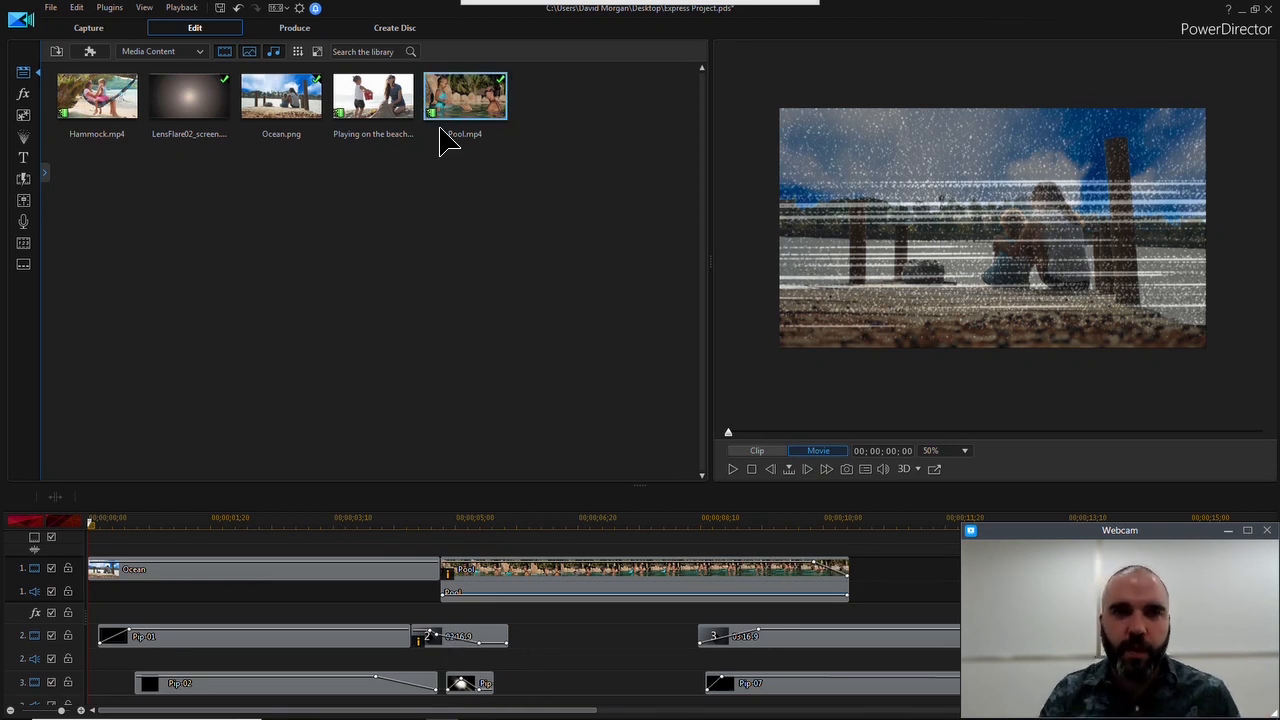
{"action": "left_click", "coordinate": [444, 657]}
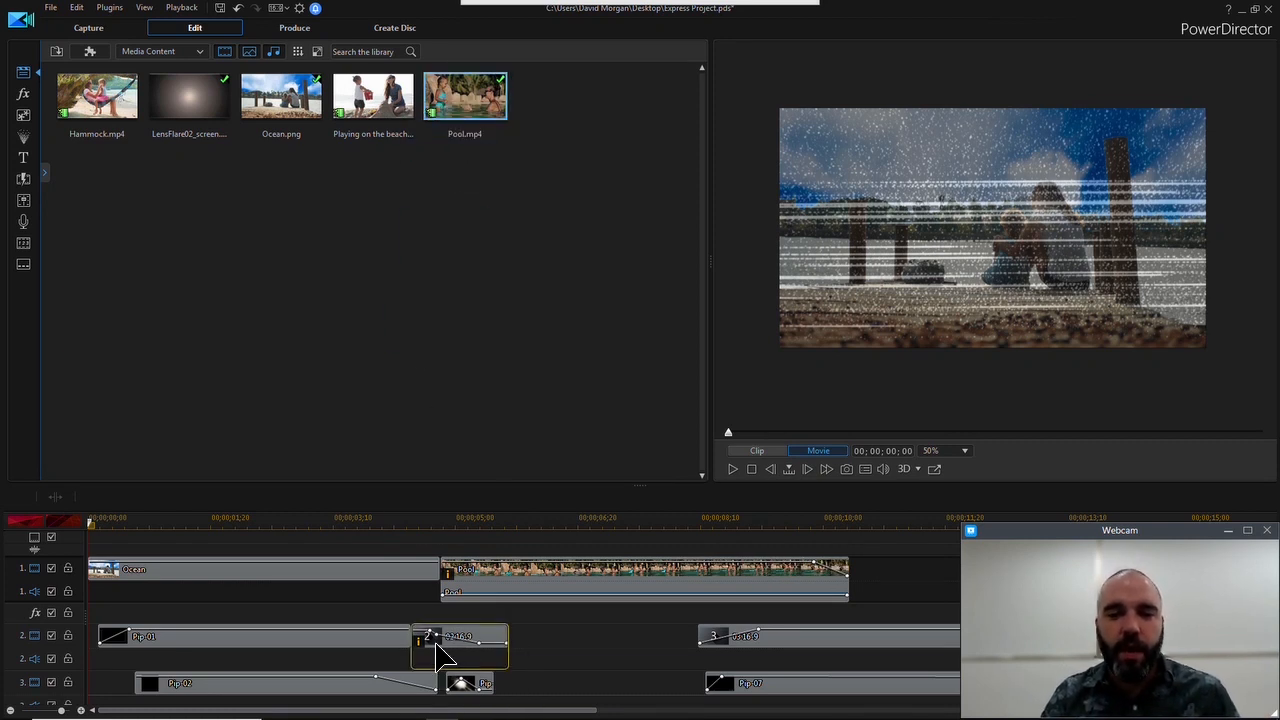
{"action": "left_click_drag", "start_coordinate": [444, 657], "coordinate": [448, 655]}
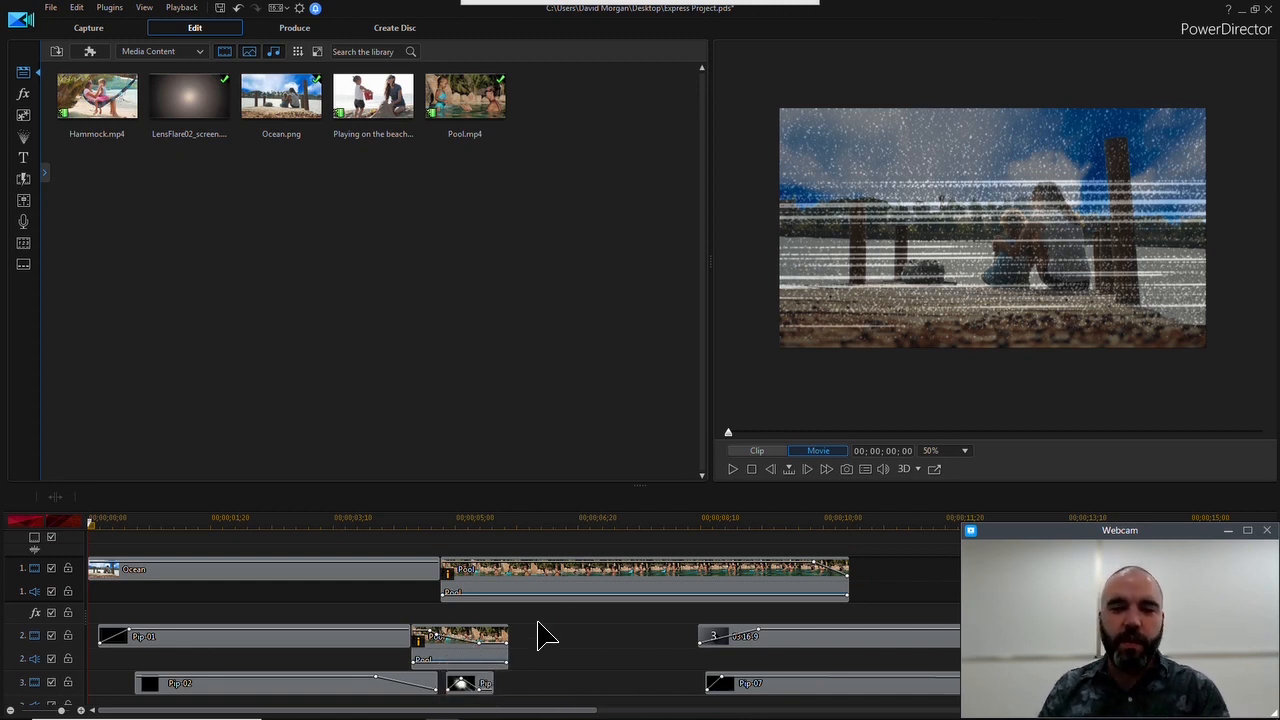
Replace placeholder 3 on video track 2 with Hammock.mp4 and placeholder 4 on video track 3 with the Playing on the beach clip
{"action": "left_click_drag", "start_coordinate": [449, 710], "coordinate": [579, 707]}
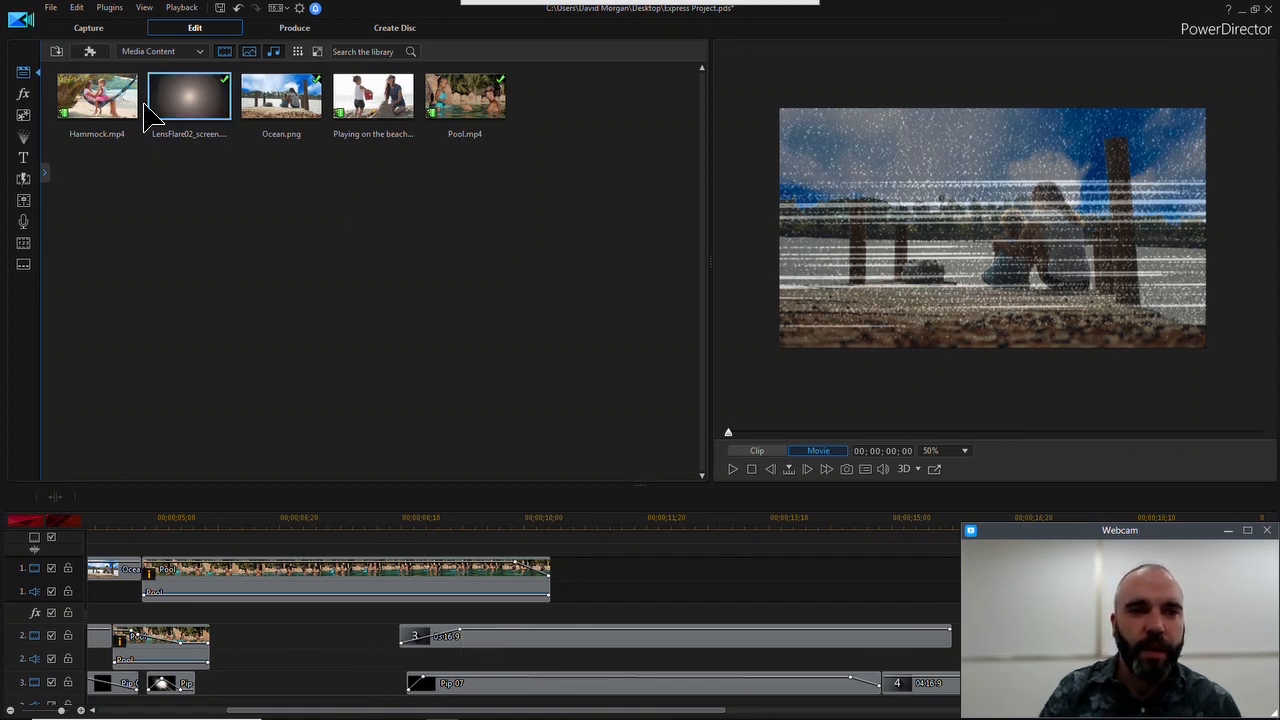
{"action": "left_click_drag", "start_coordinate": [97, 100], "coordinate": [434, 651]}
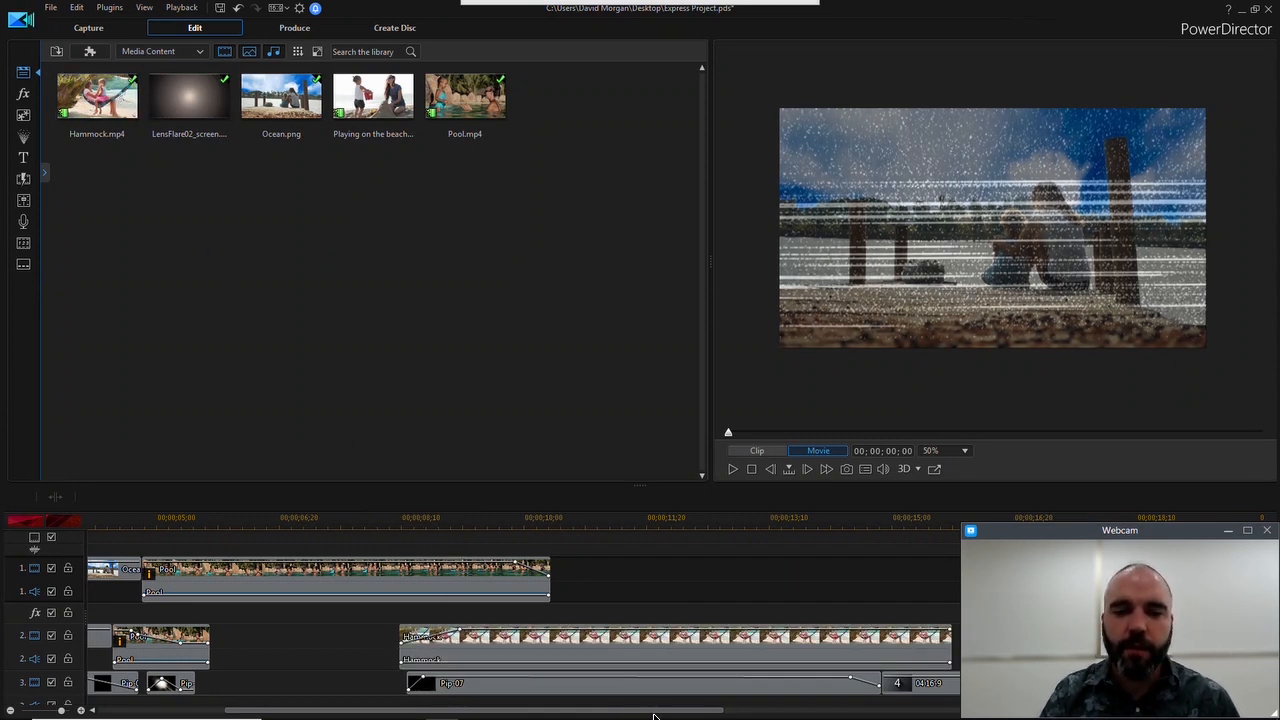
{"action": "left_click_drag", "start_coordinate": [652, 710], "coordinate": [867, 709]}
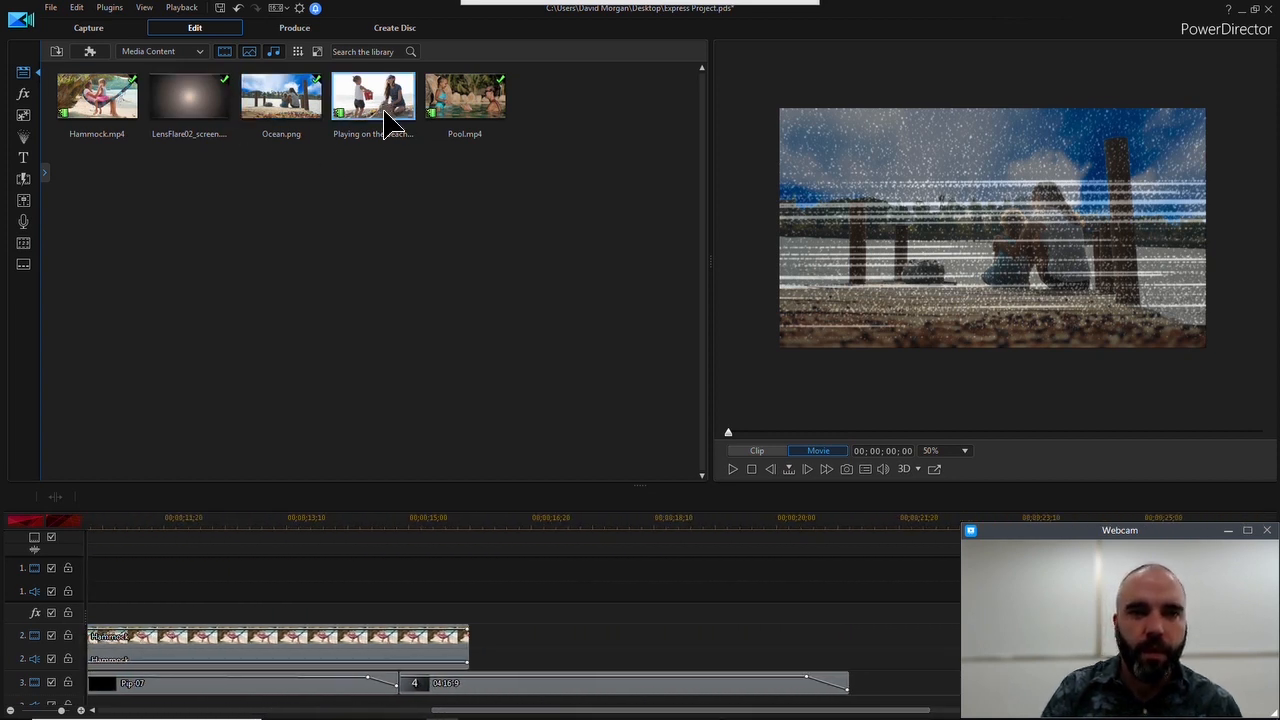
{"action": "left_click_drag", "start_coordinate": [386, 123], "coordinate": [420, 686]}
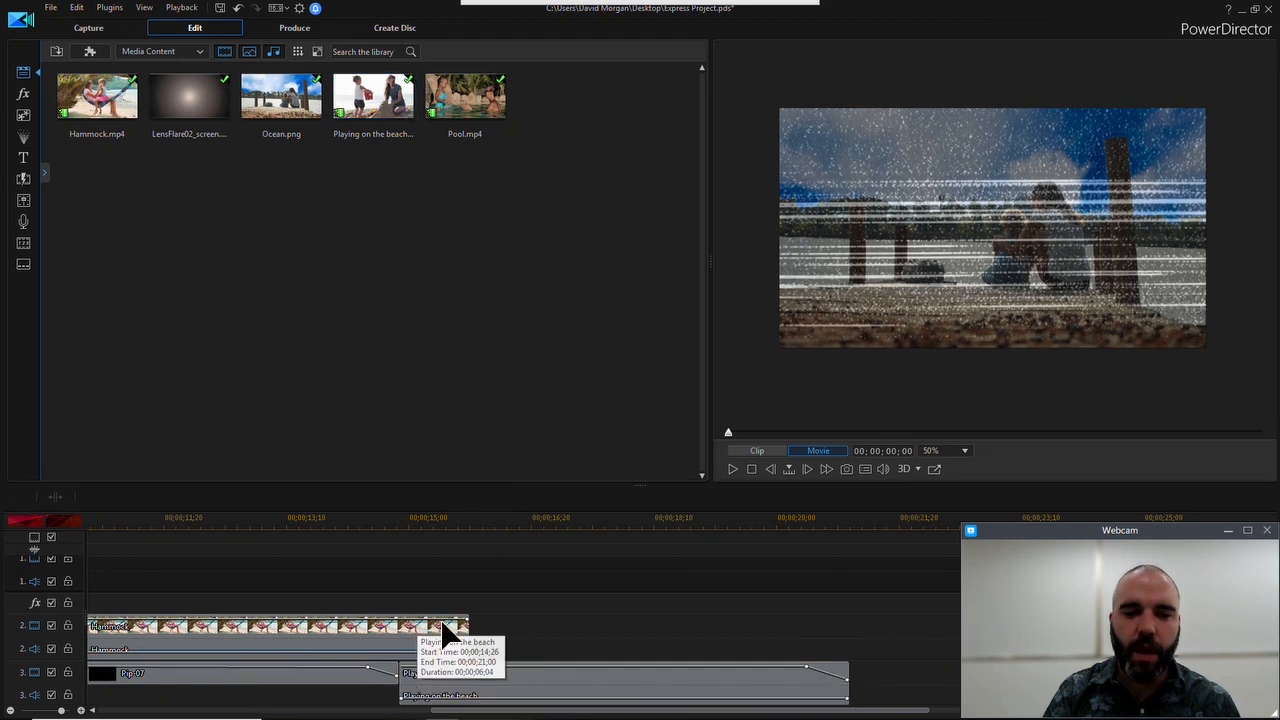
Review the clips on all timeline tracks, with the webcam window out of the way, and play the movie from the start
{"action": "left_click", "coordinate": [1228, 531]}
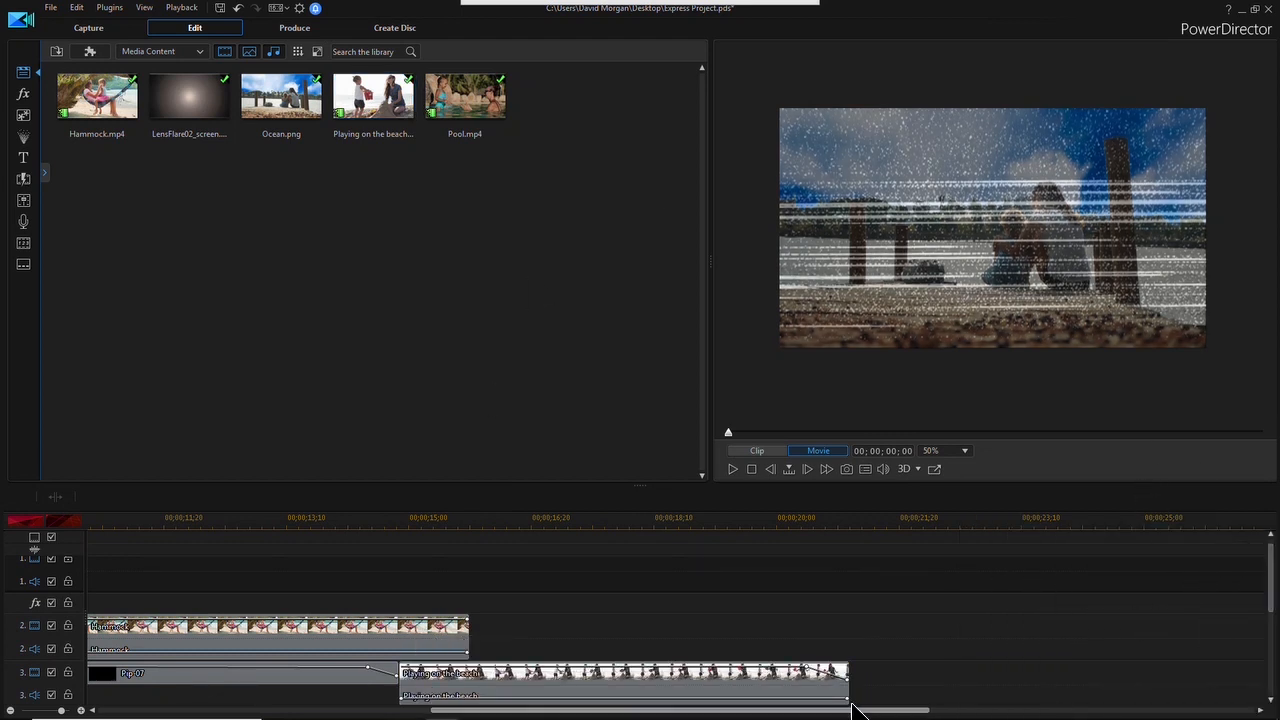
{"action": "left_click_drag", "start_coordinate": [860, 711], "coordinate": [529, 717]}
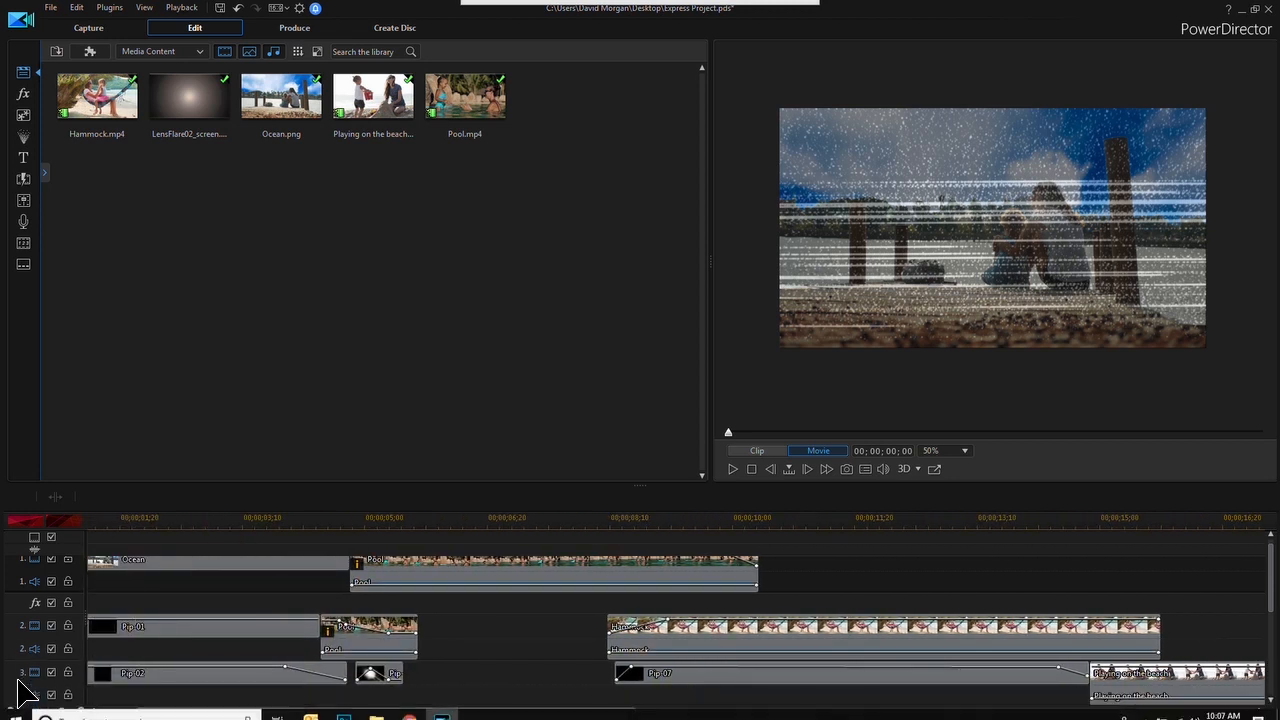
{"action": "left_click", "coordinate": [12, 710]}
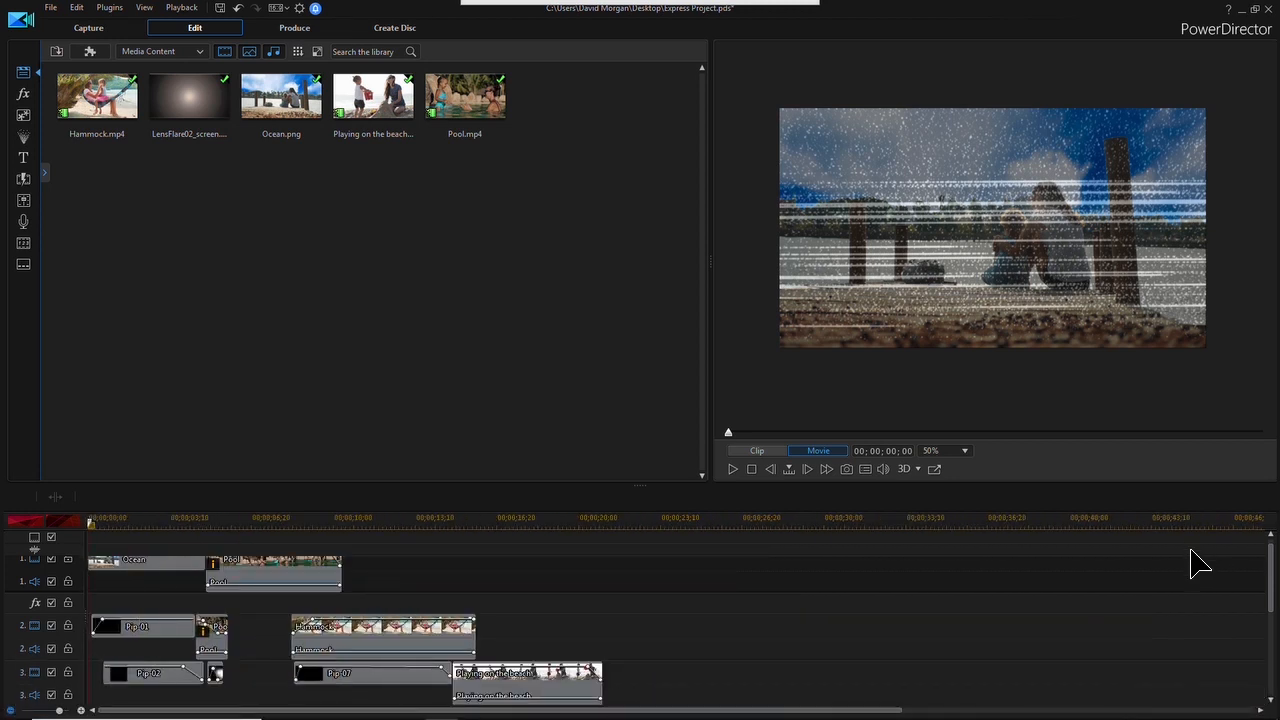
{"action": "left_click_drag", "start_coordinate": [1266, 571], "coordinate": [1259, 612]}
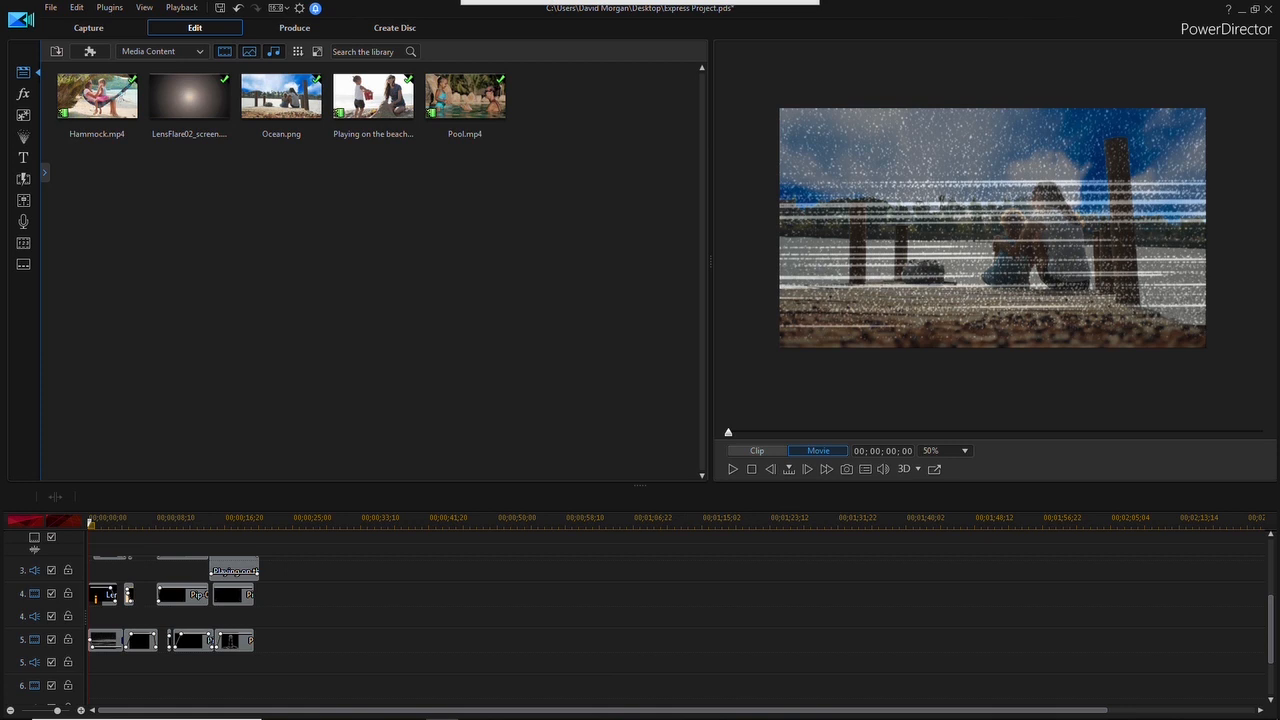
{"action": "left_click_drag", "start_coordinate": [1270, 612], "coordinate": [1271, 540]}
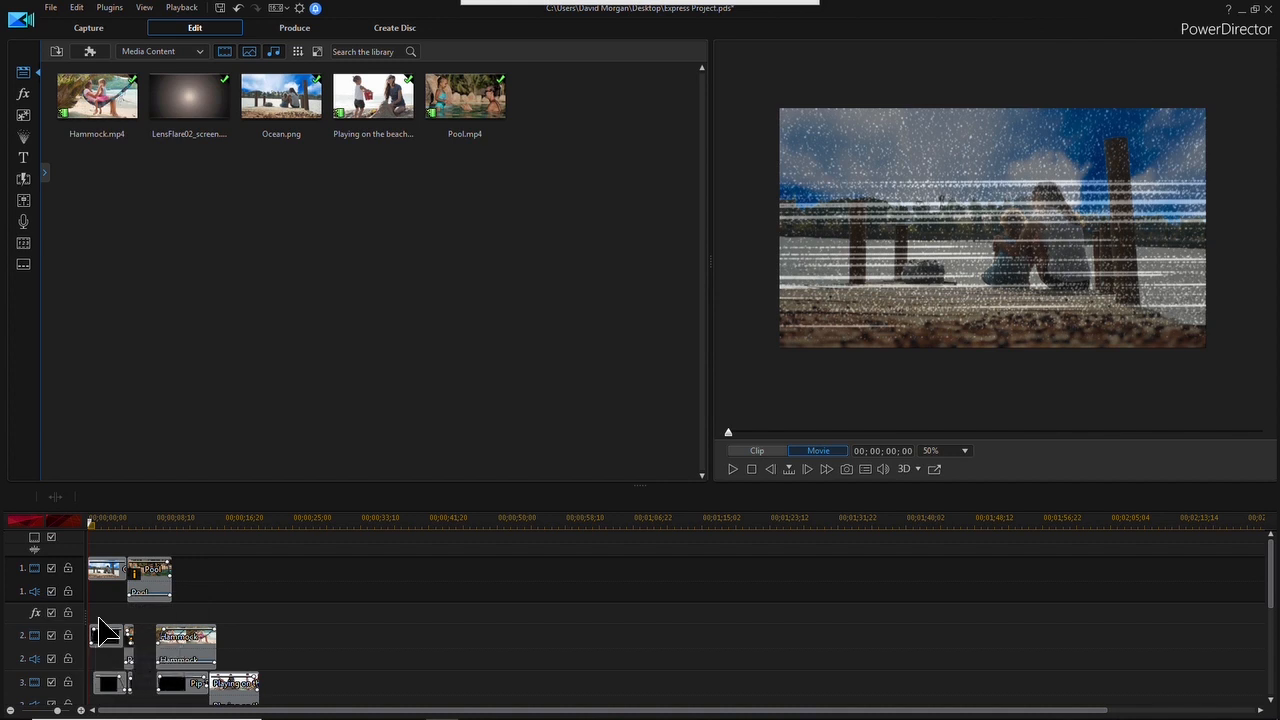
{"action": "scroll", "coordinate": [123, 630], "scroll_direction": "right", "scroll_amount": 3}
{"action": "scroll", "coordinate": [123, 637], "scroll_direction": "left", "scroll_amount": 3}
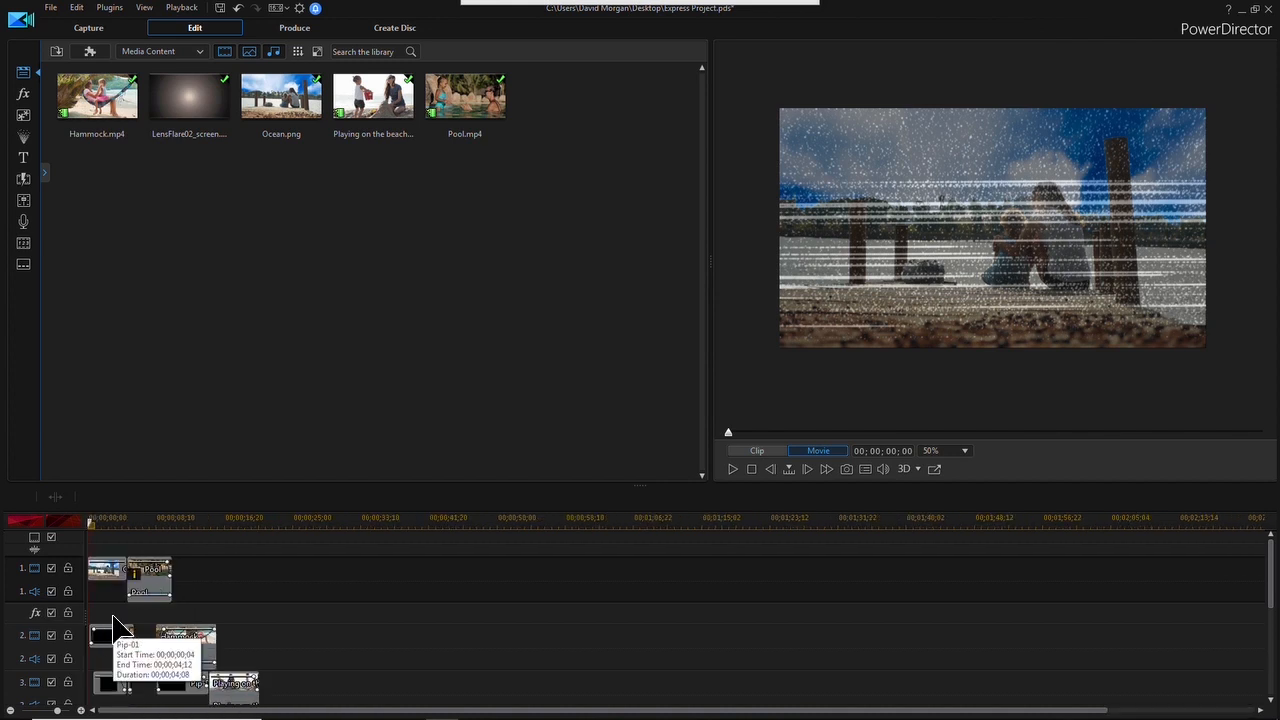
{"action": "left_click", "coordinate": [733, 470]}
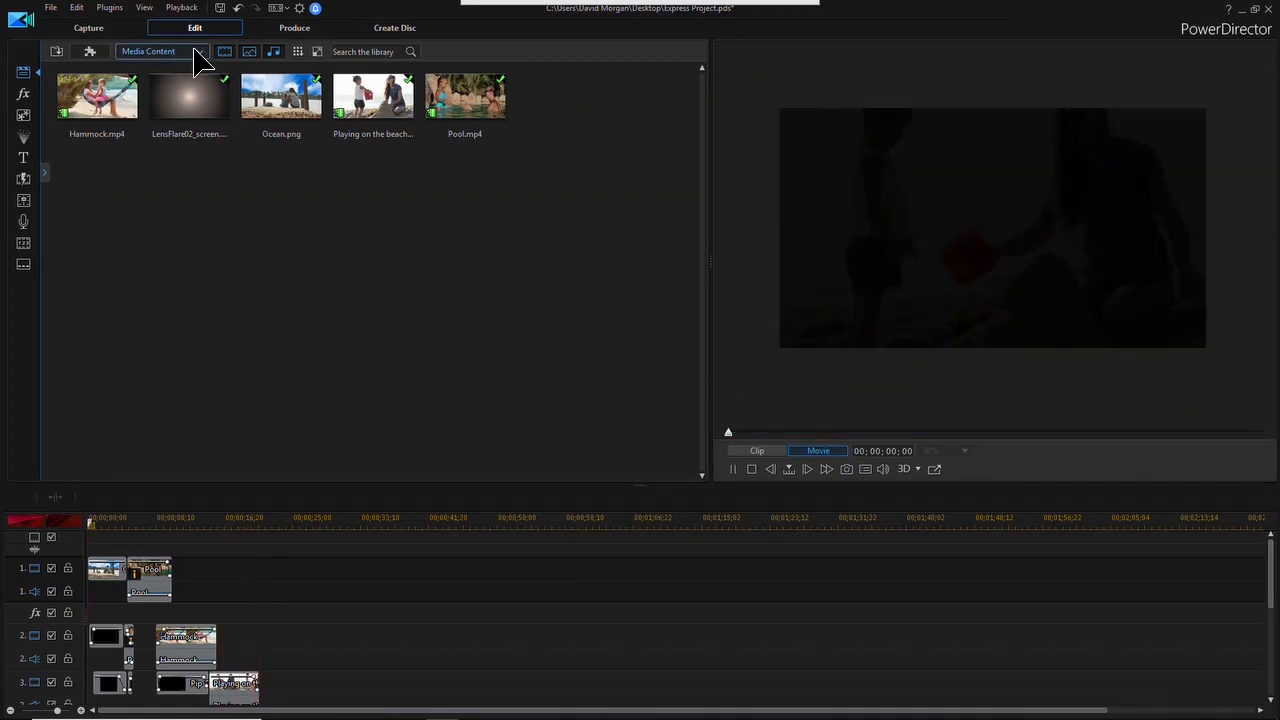
Browse the Background Music library and preview the song Alone Again
{"action": "left_click", "coordinate": [197, 55]}
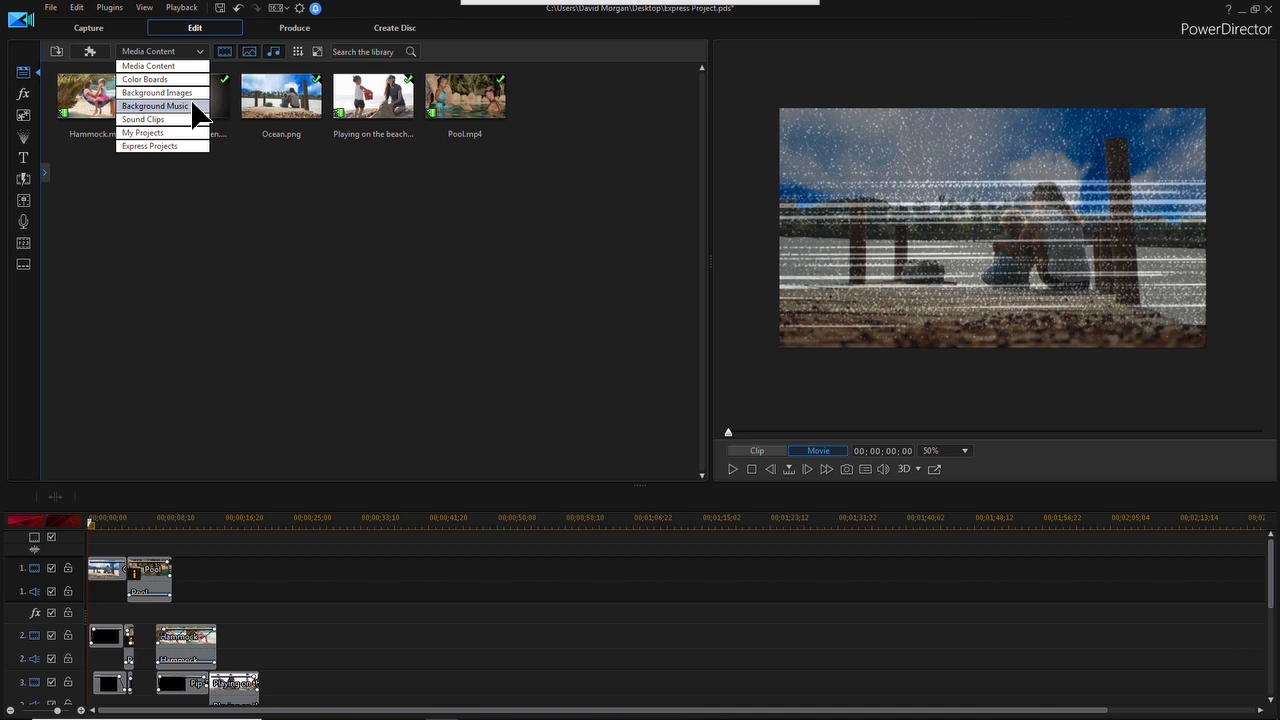
{"action": "left_click", "coordinate": [195, 108]}
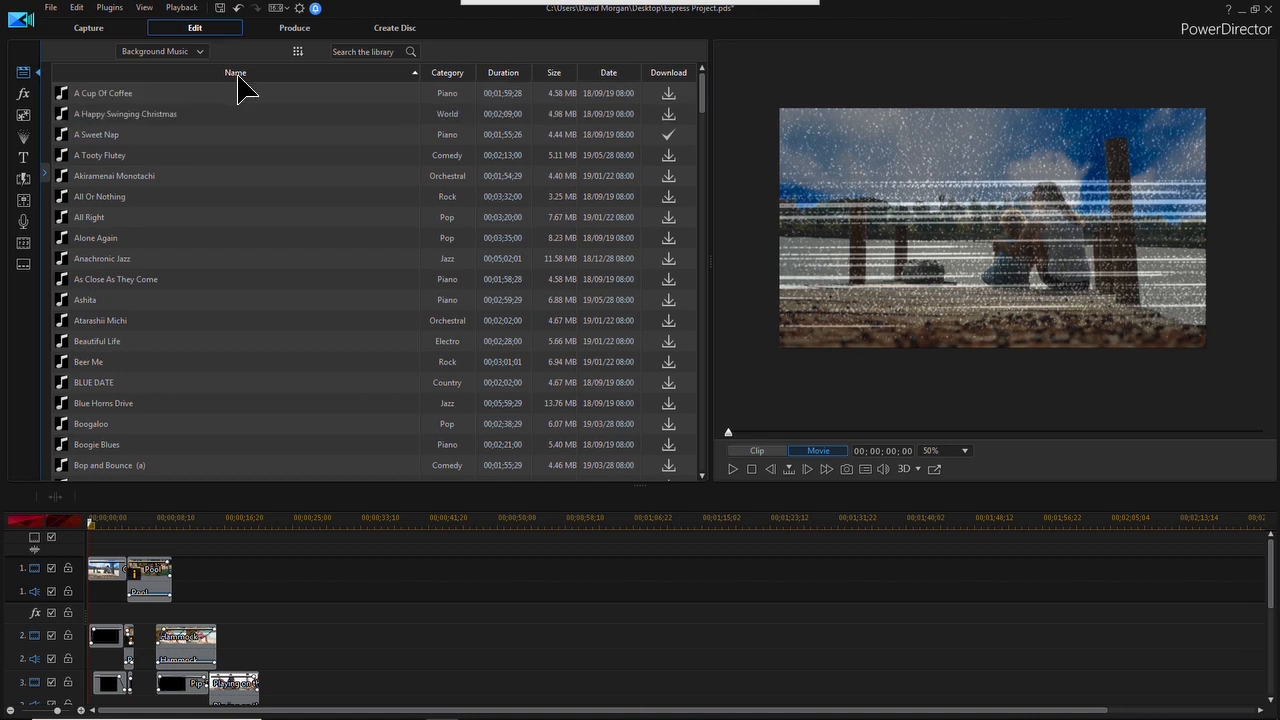
{"action": "scroll", "coordinate": [245, 250], "scroll_direction": "down", "scroll_amount": 1}
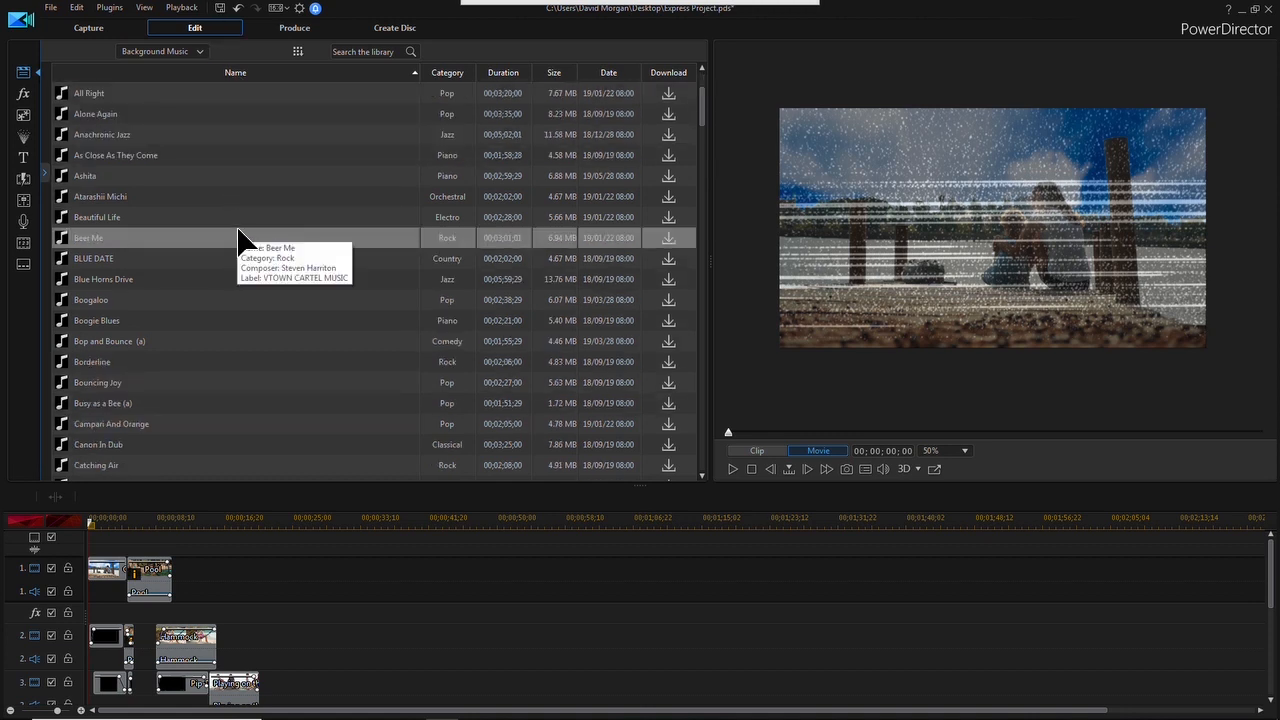
{"action": "scroll", "coordinate": [238, 239], "scroll_direction": "down", "scroll_amount": 10}
{"action": "scroll", "coordinate": [238, 239], "scroll_direction": "up", "scroll_amount": 12}
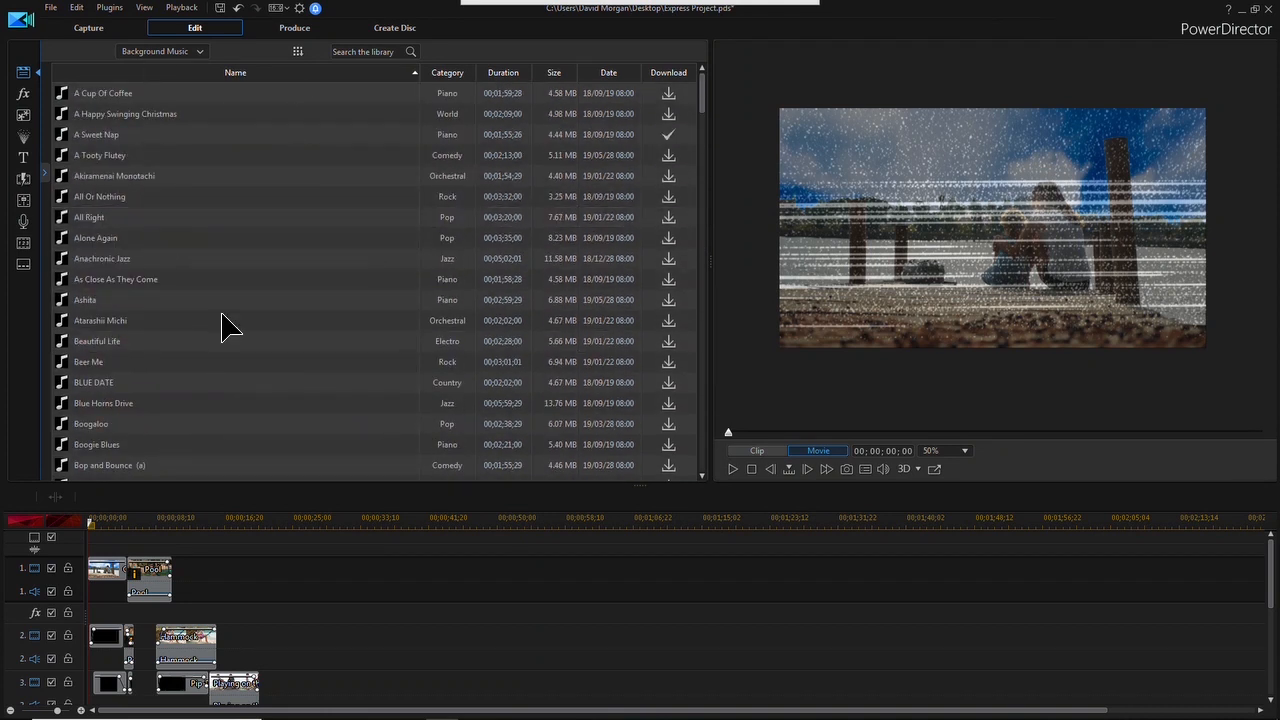
{"action": "left_click", "coordinate": [112, 248]}
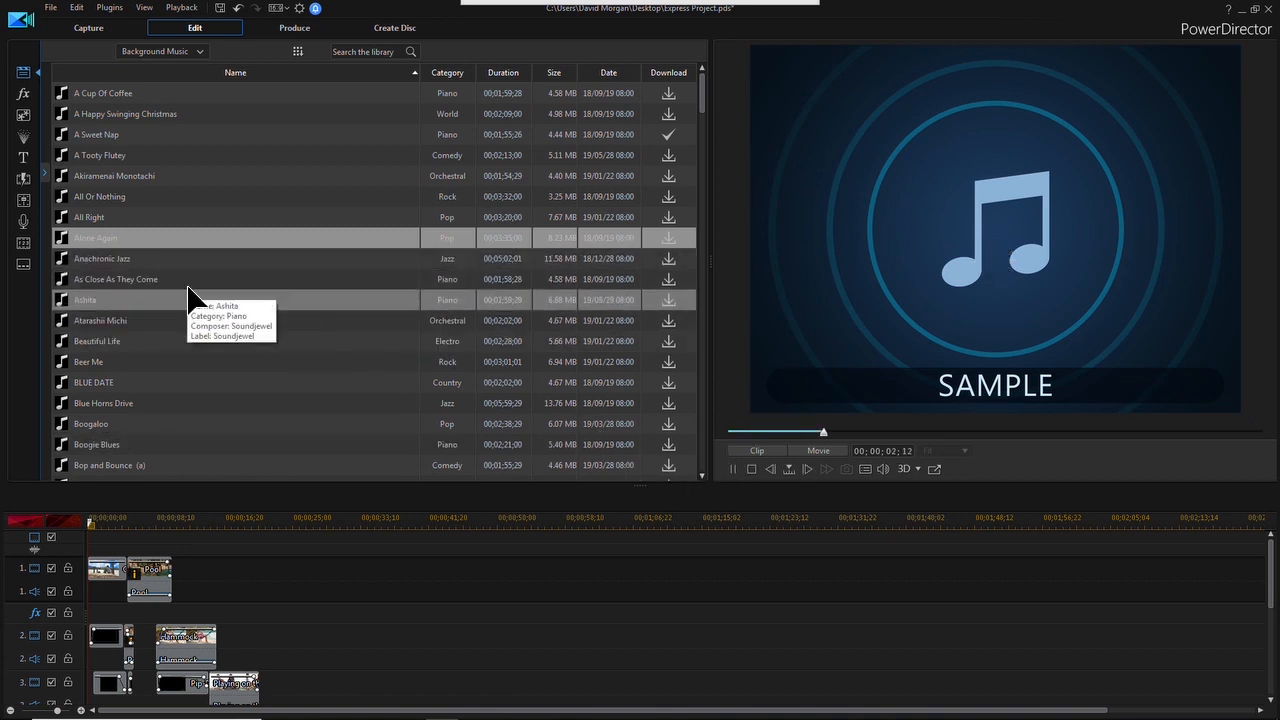
Preview the songs Bop and Bounce (a) and Beautiful Life from the Background Music library, and download Beautiful Life
{"action": "scroll", "coordinate": [188, 298], "scroll_direction": "down", "scroll_amount": 2}
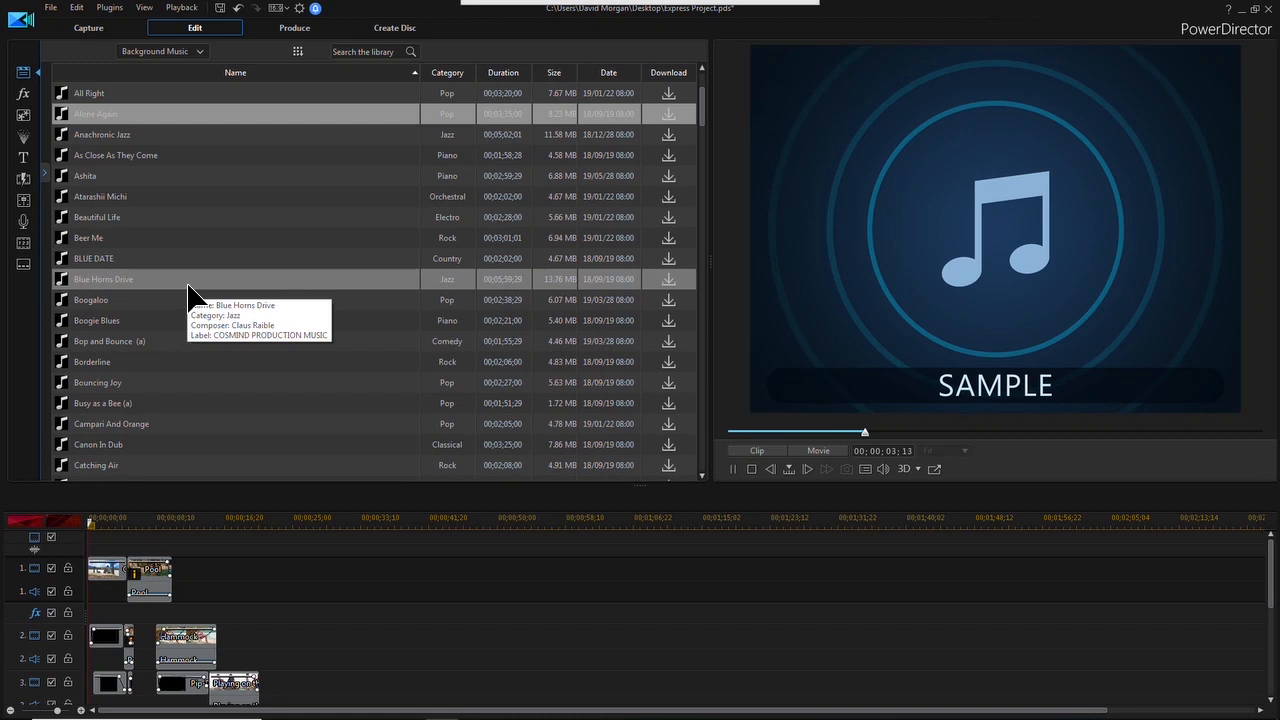
{"action": "left_click", "coordinate": [157, 341]}
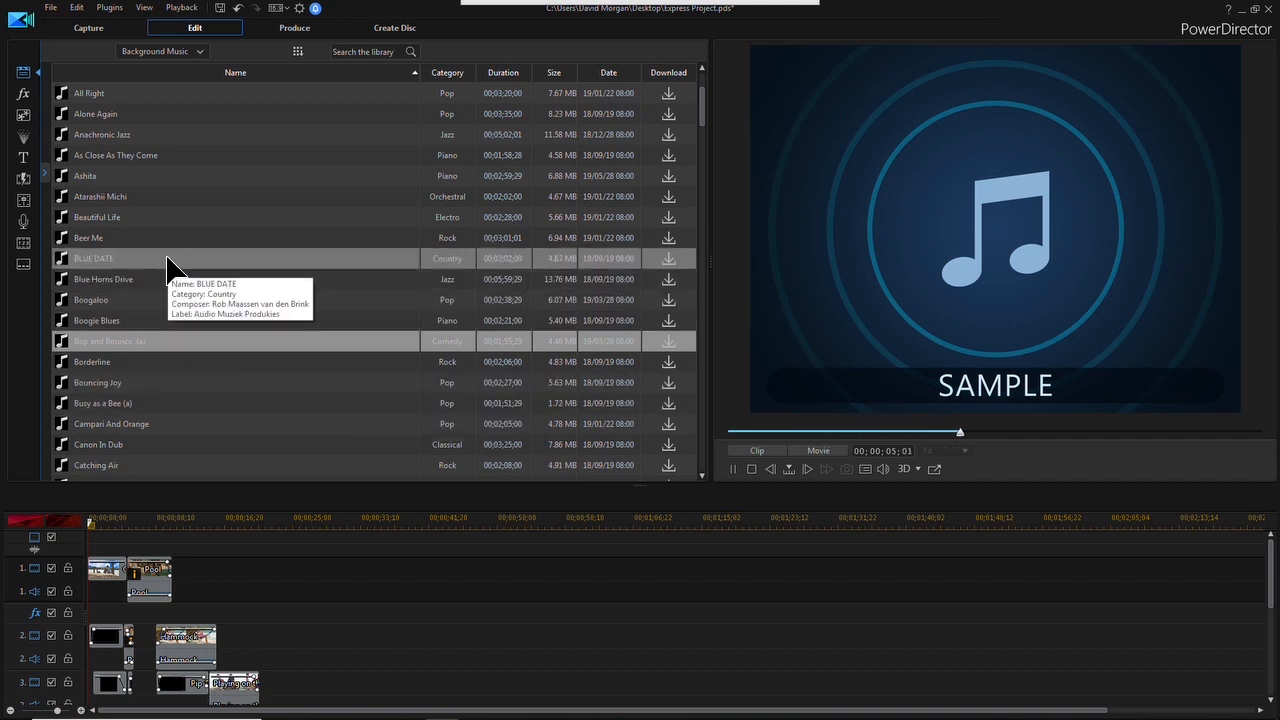
{"action": "left_click", "coordinate": [155, 217]}
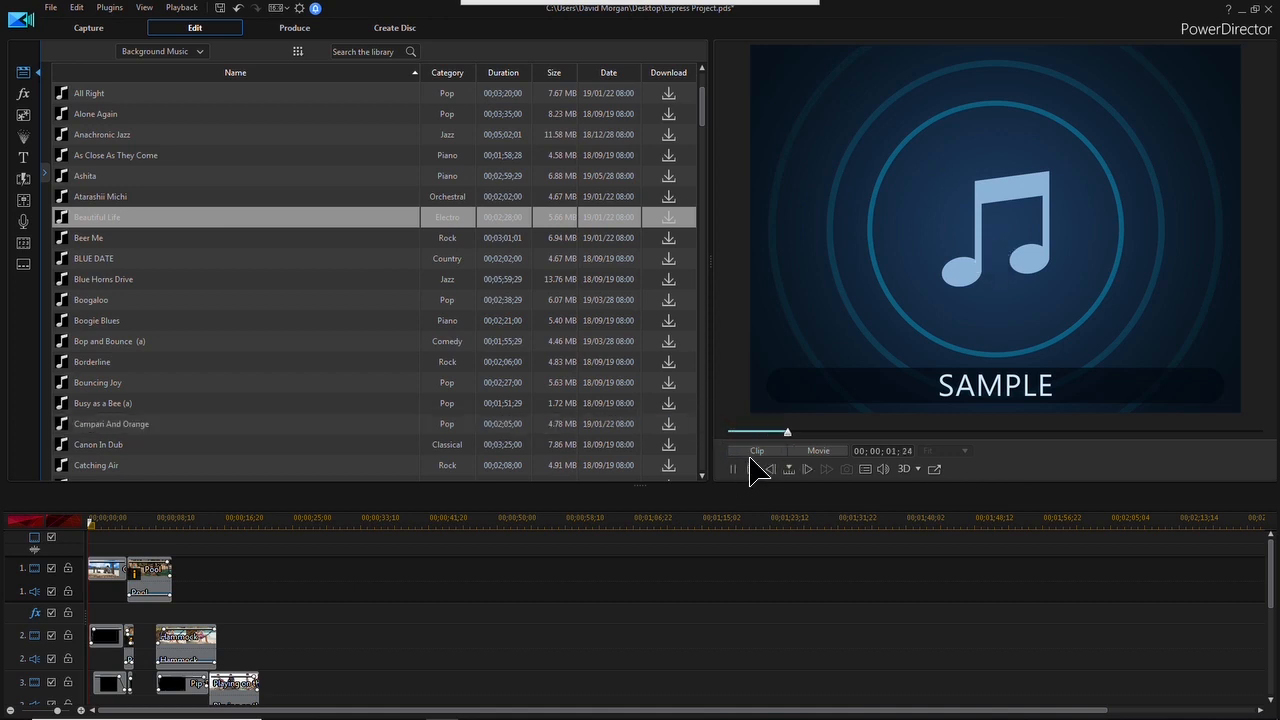
{"action": "left_click", "coordinate": [670, 218]}
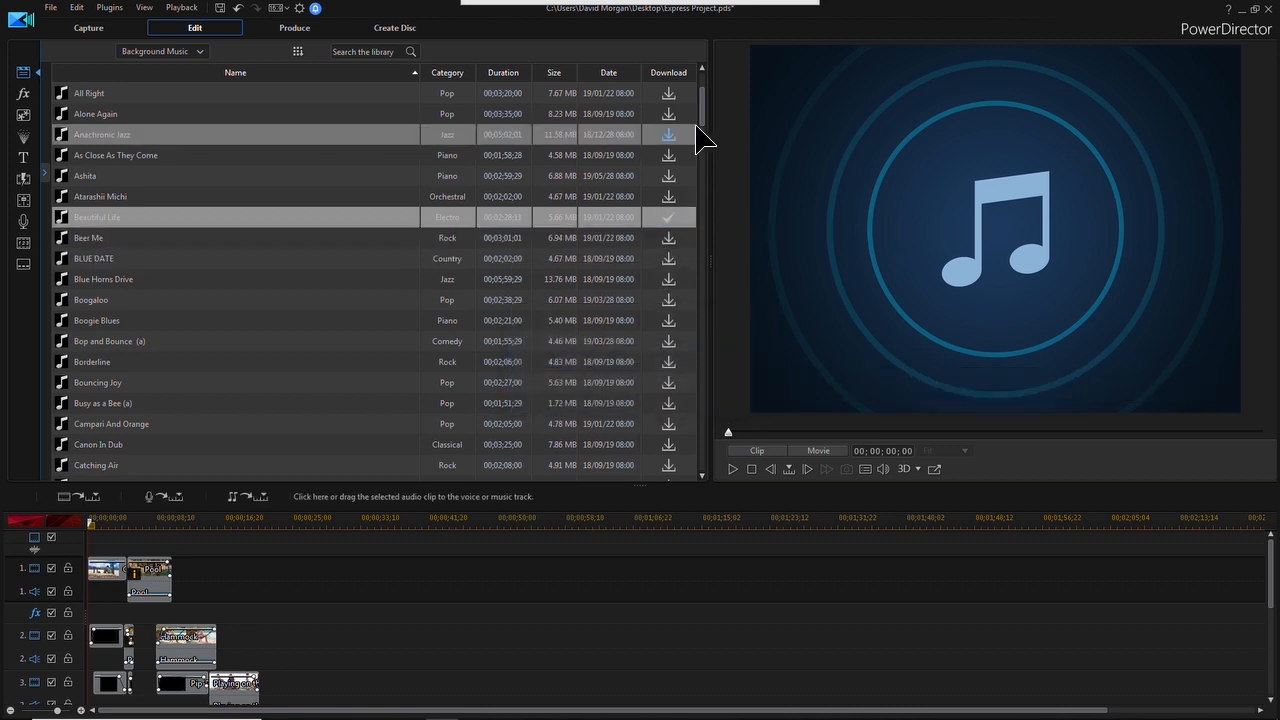
Place Beautiful Life at the start of the music track and shorten the clip to about 22 seconds
{"action": "left_click_drag", "start_coordinate": [1270, 557], "coordinate": [1252, 674]}
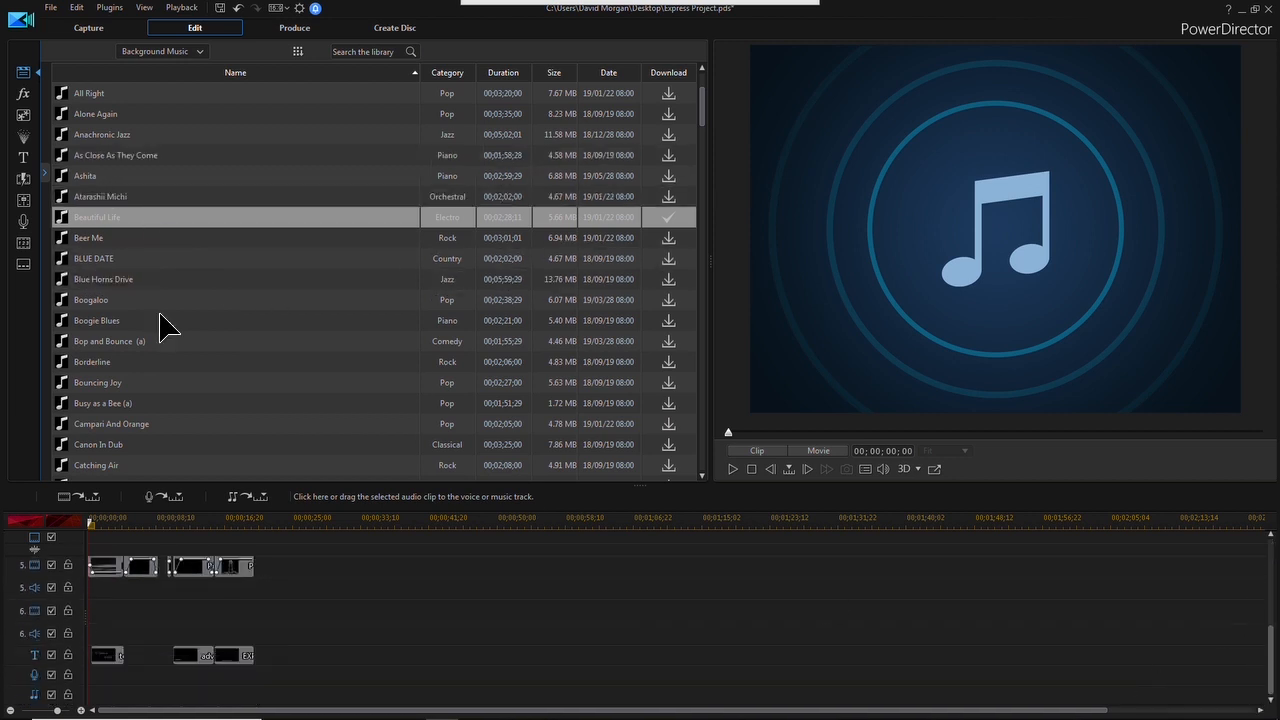
{"action": "left_click_drag", "start_coordinate": [91, 220], "coordinate": [88, 700]}
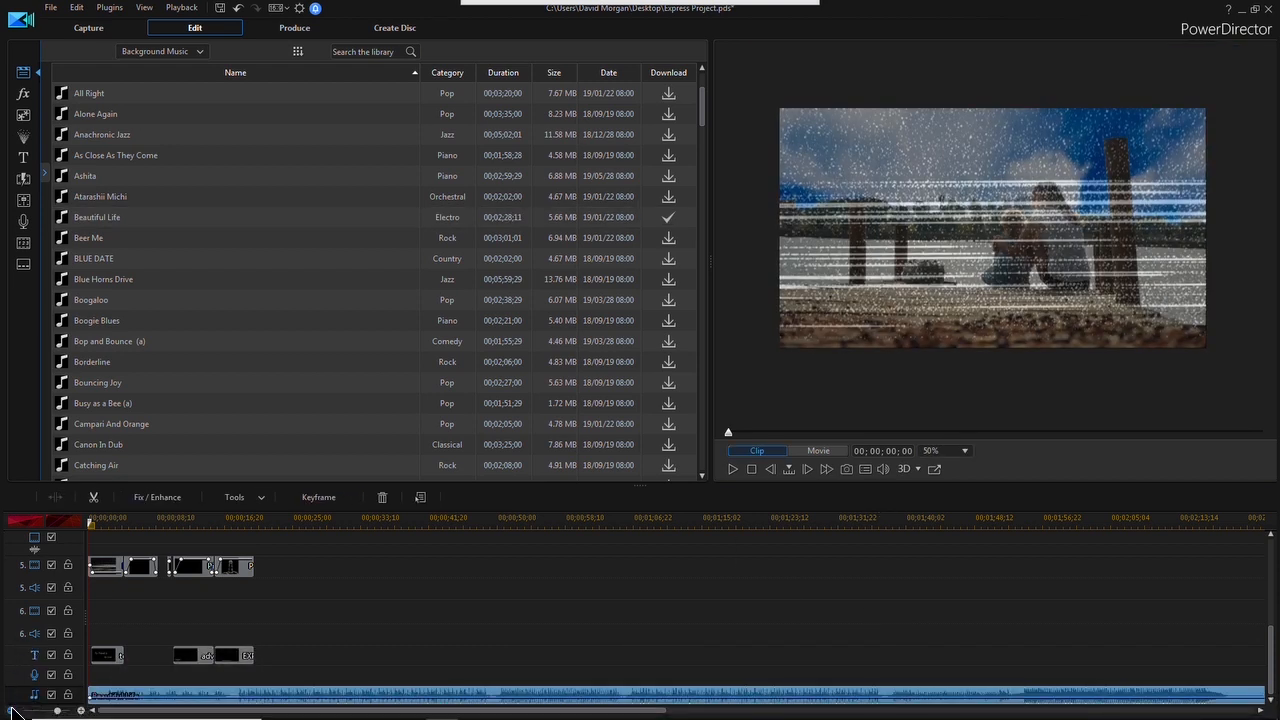
{"action": "left_click", "coordinate": [12, 711]}
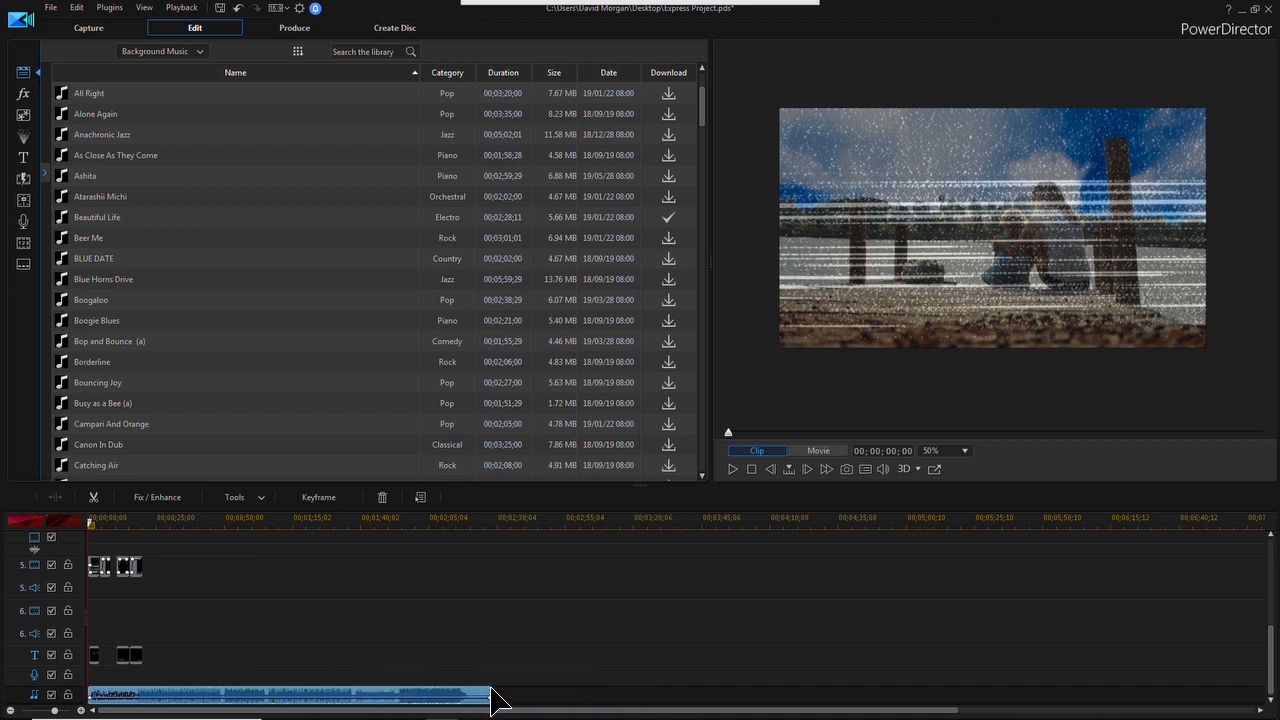
{"action": "left_click_drag", "start_coordinate": [491, 700], "coordinate": [151, 698]}
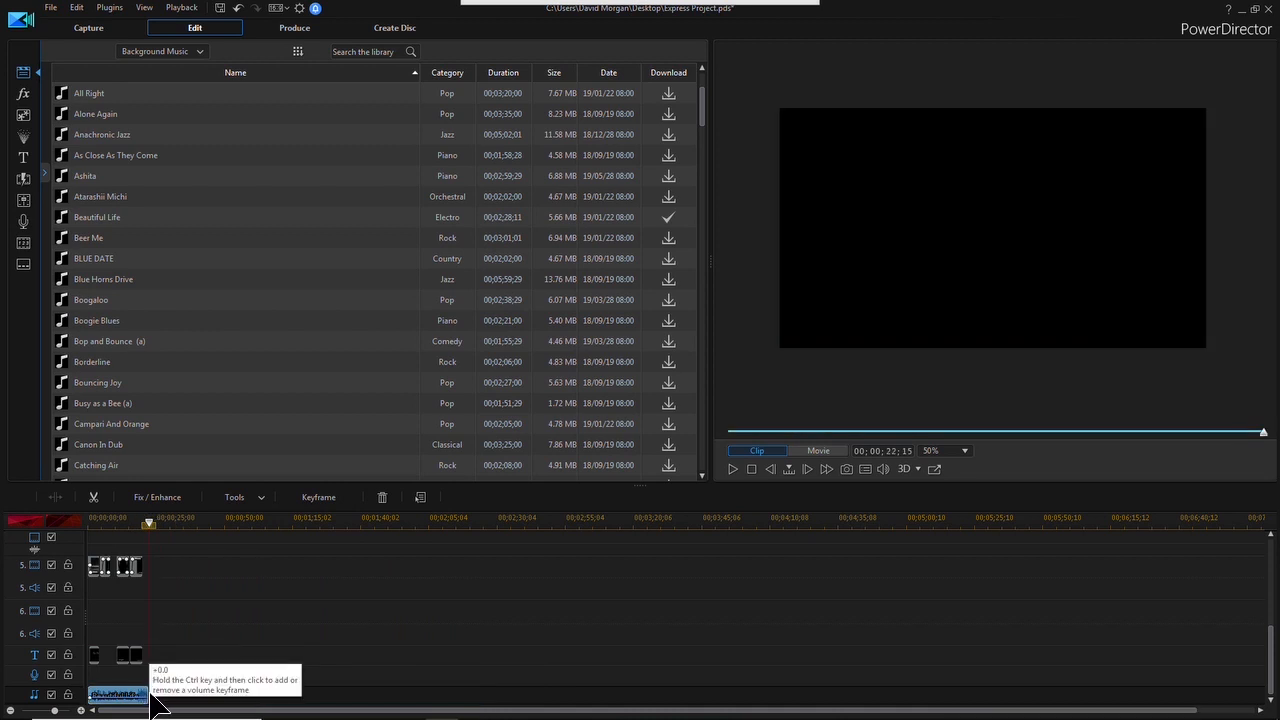
{"action": "left_click", "coordinate": [152, 700]}
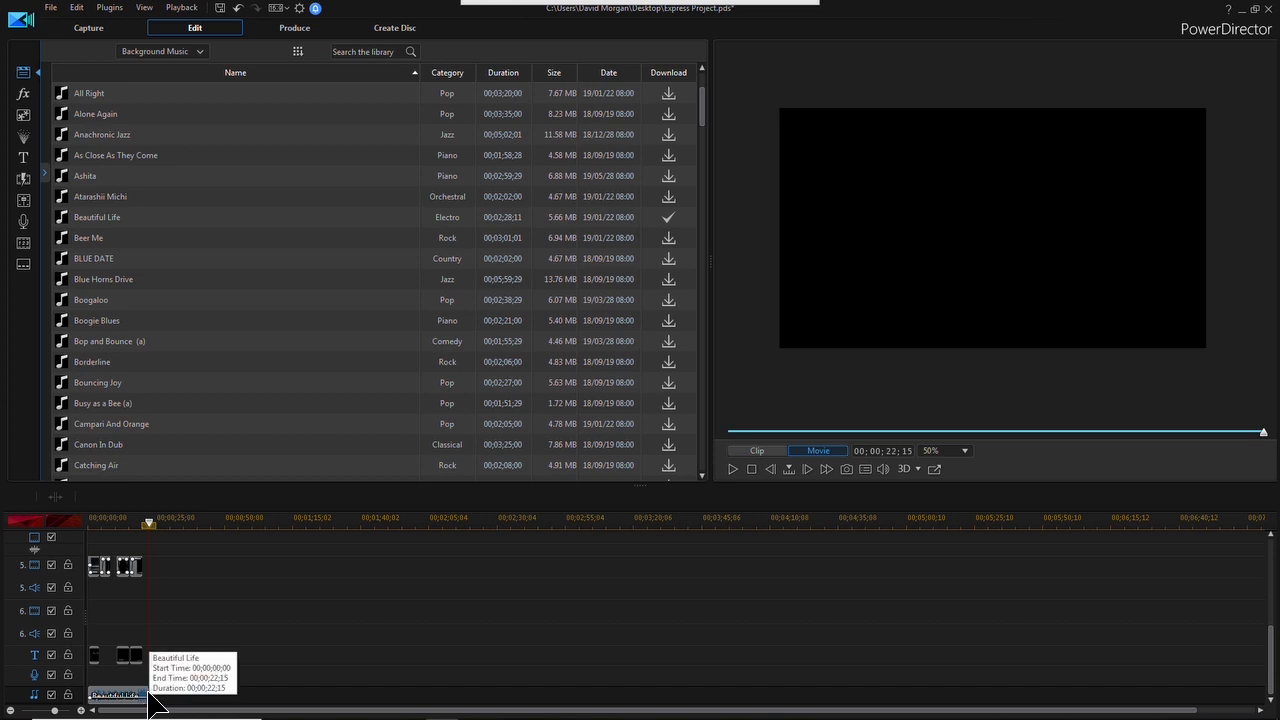
Split the Beautiful Life clip at 00;00;20;11 and delete the leftover piece, and play the movie from the start
{"action": "left_click", "coordinate": [81, 711]}
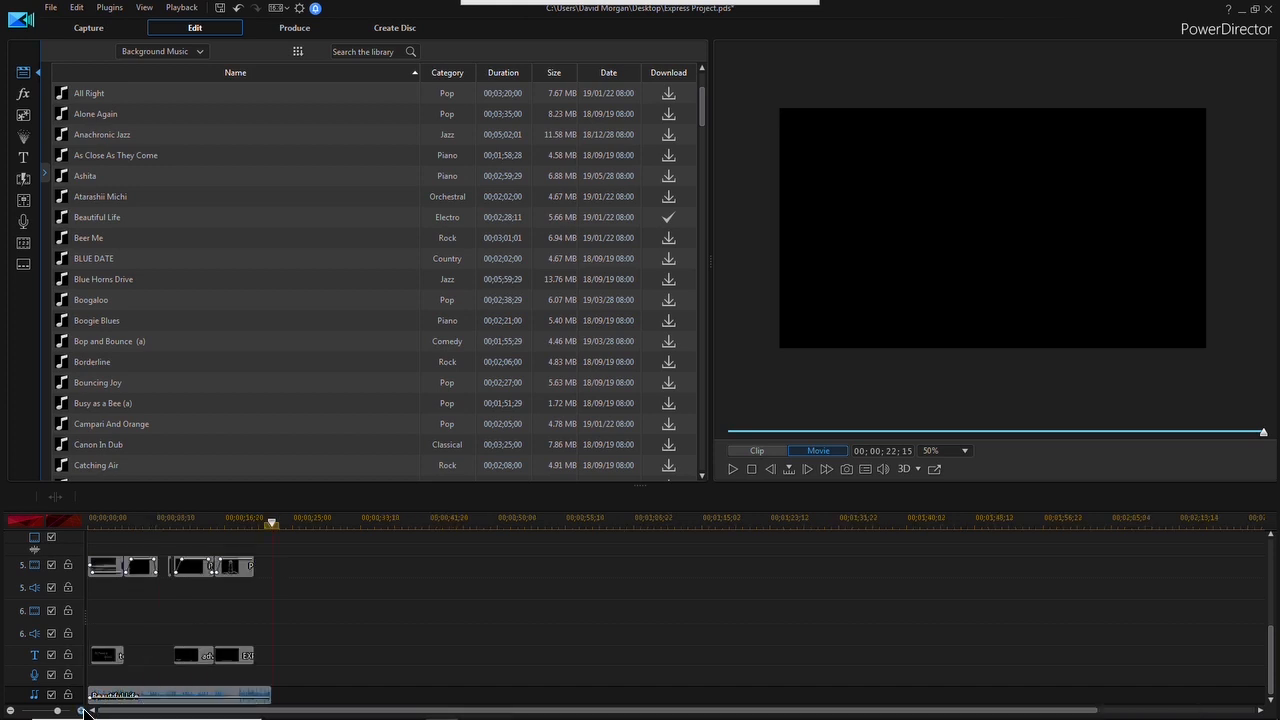
{"action": "left_click", "coordinate": [265, 693]}
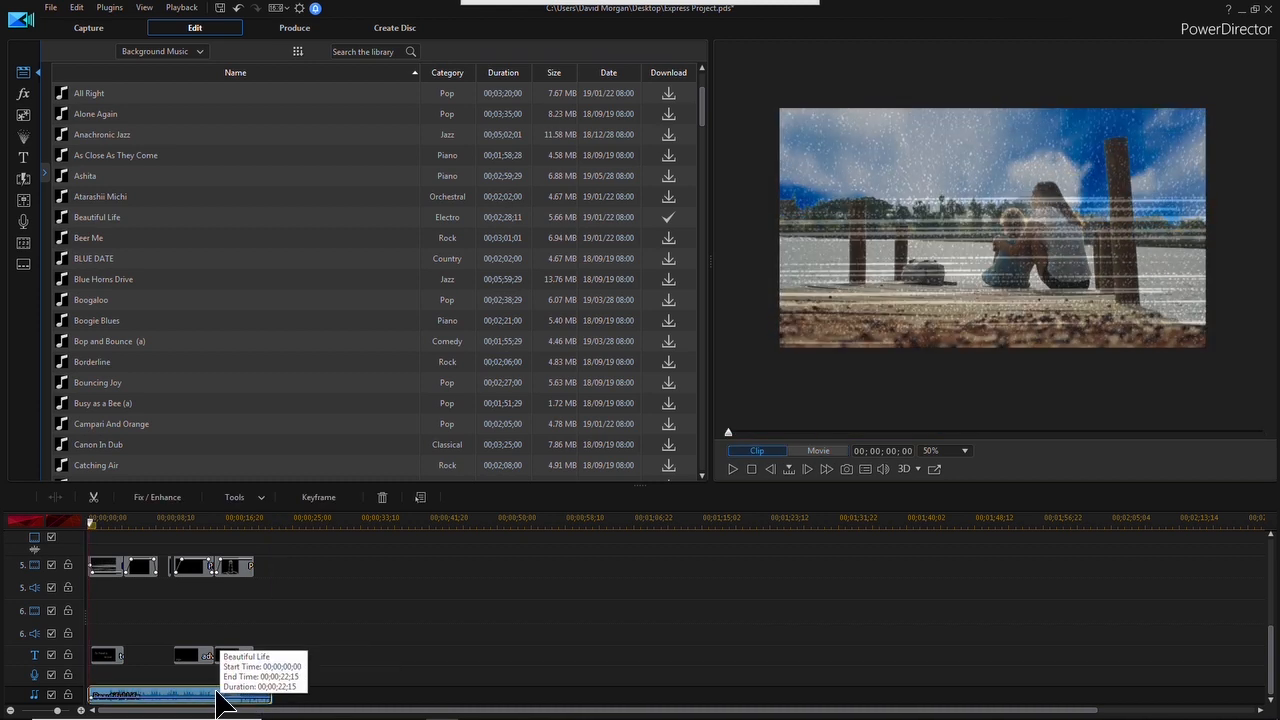
{"action": "left_click", "coordinate": [256, 522]}
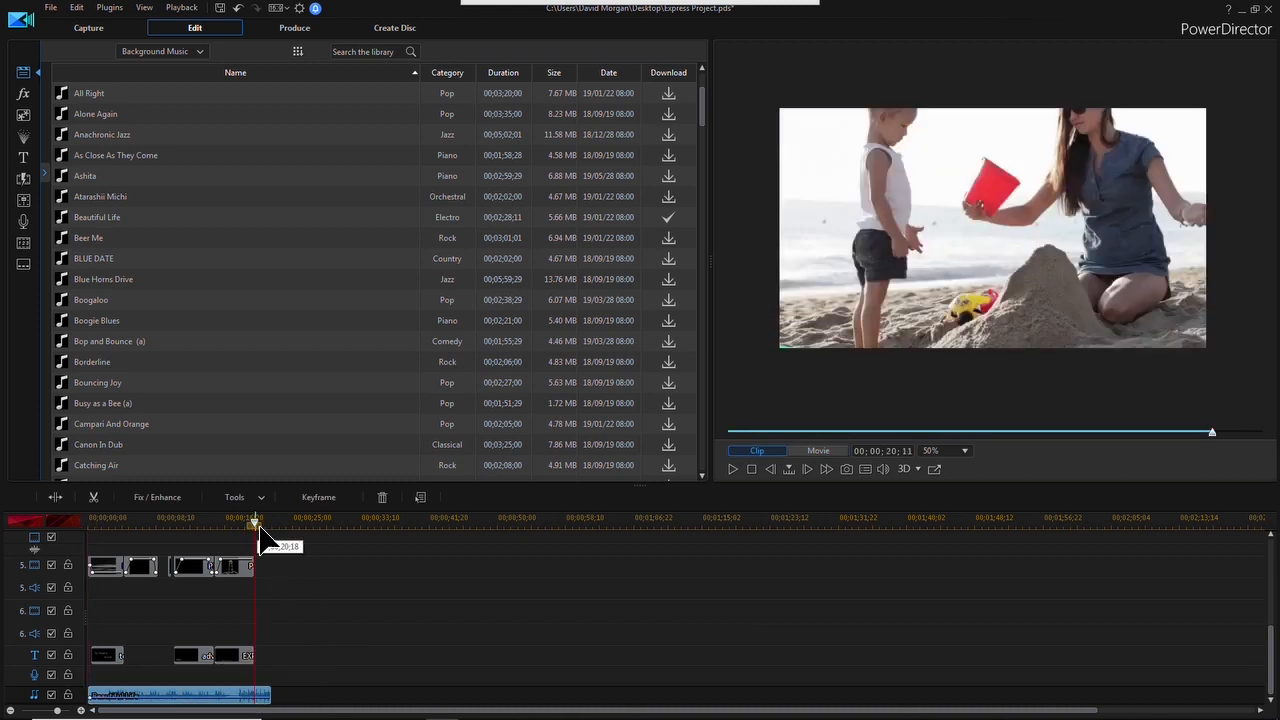
{"action": "left_click", "coordinate": [56, 497]}
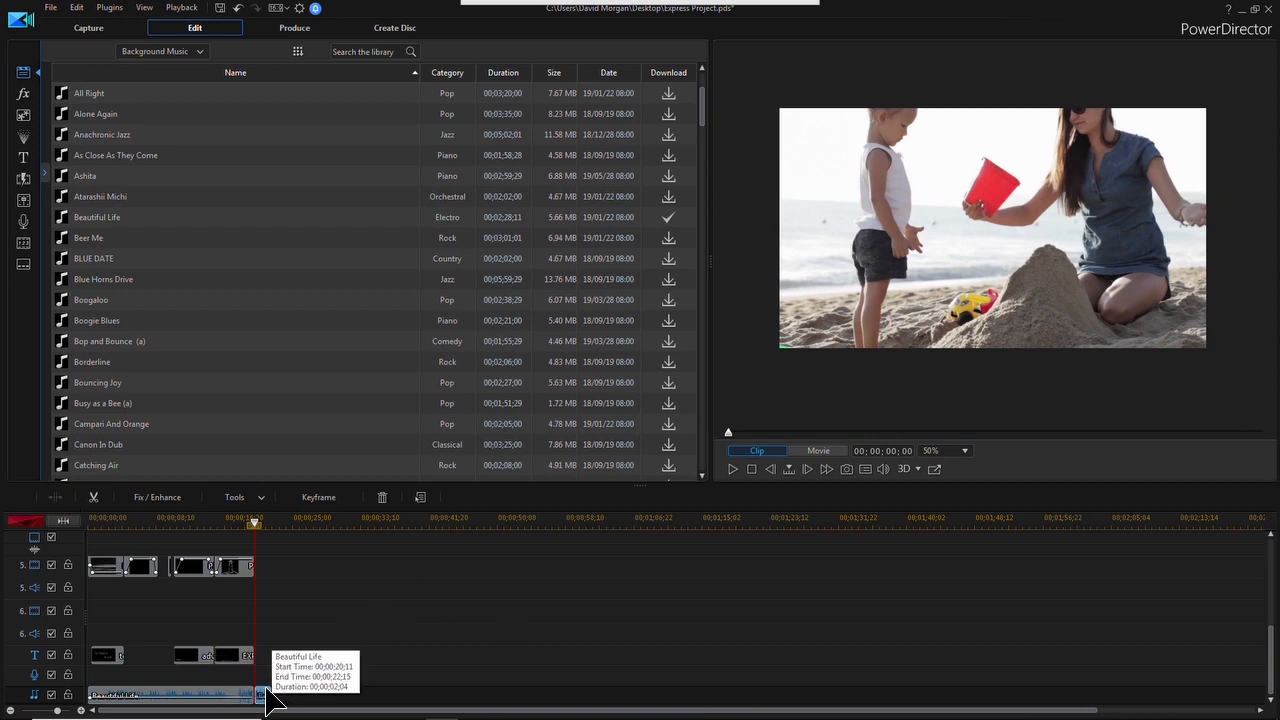
{"action": "key", "text": "Delete"}
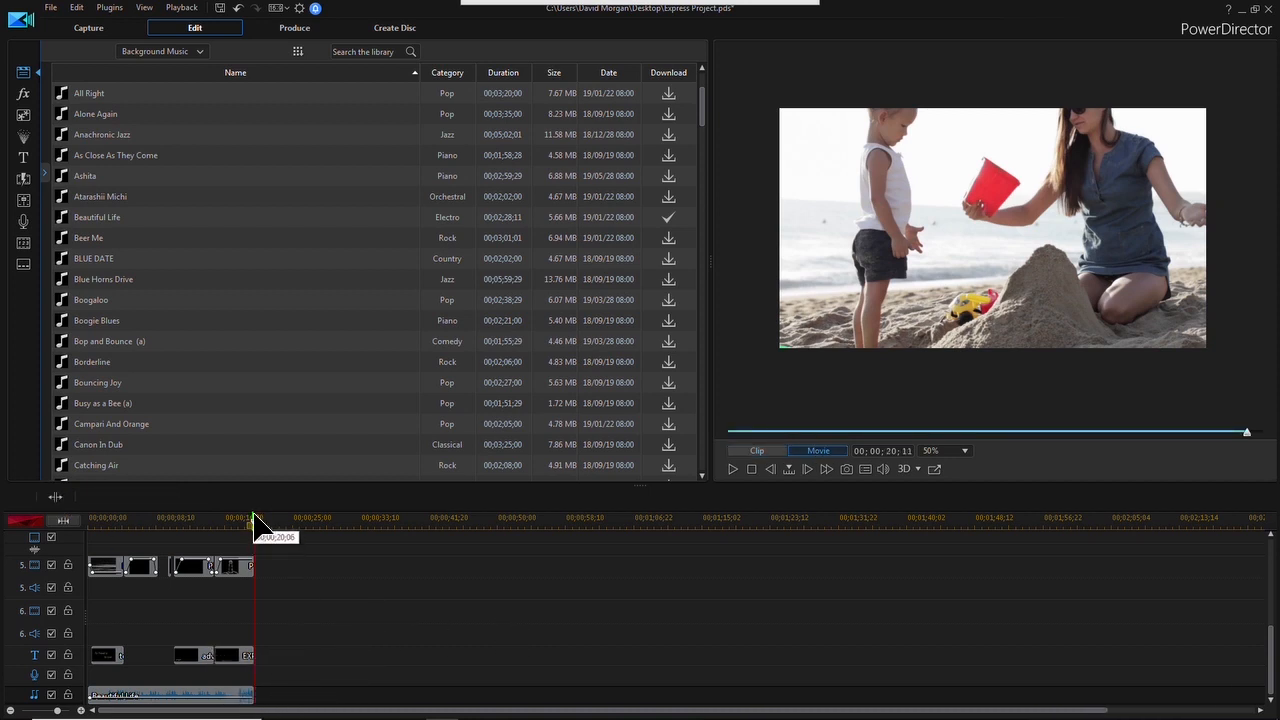
{"action": "key", "text": "Home"}
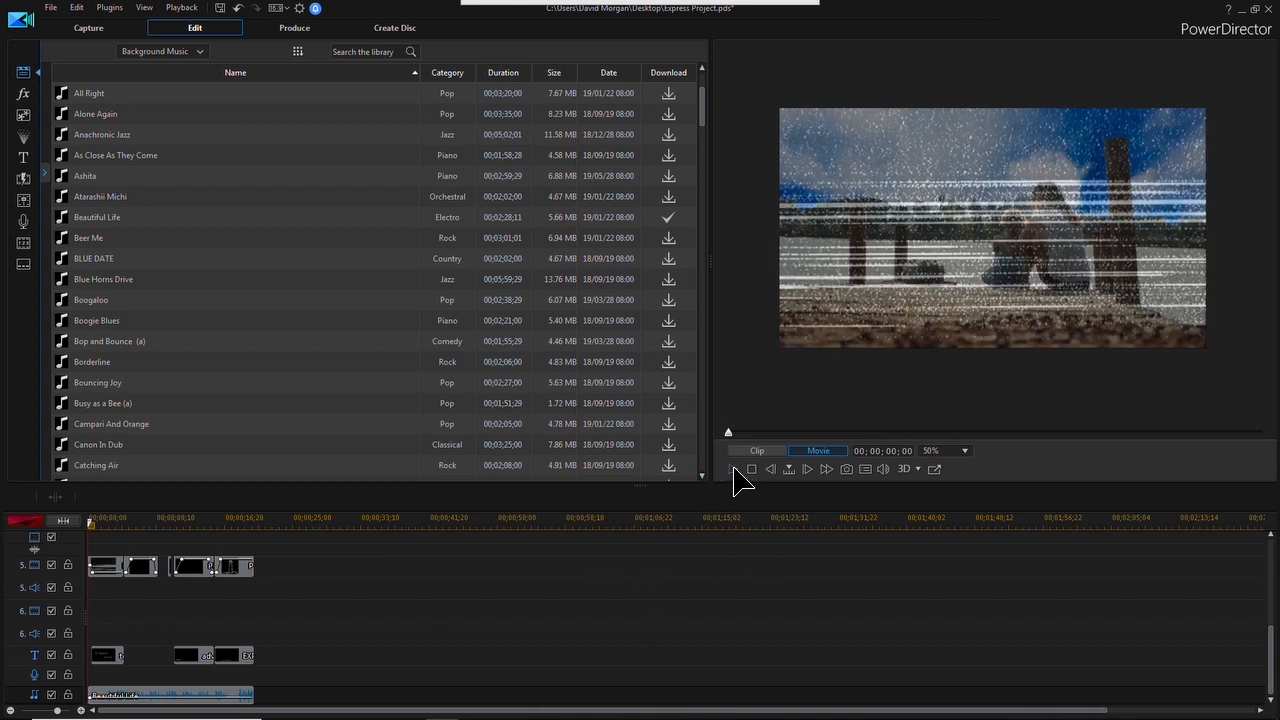
{"action": "left_click", "coordinate": [733, 470]}
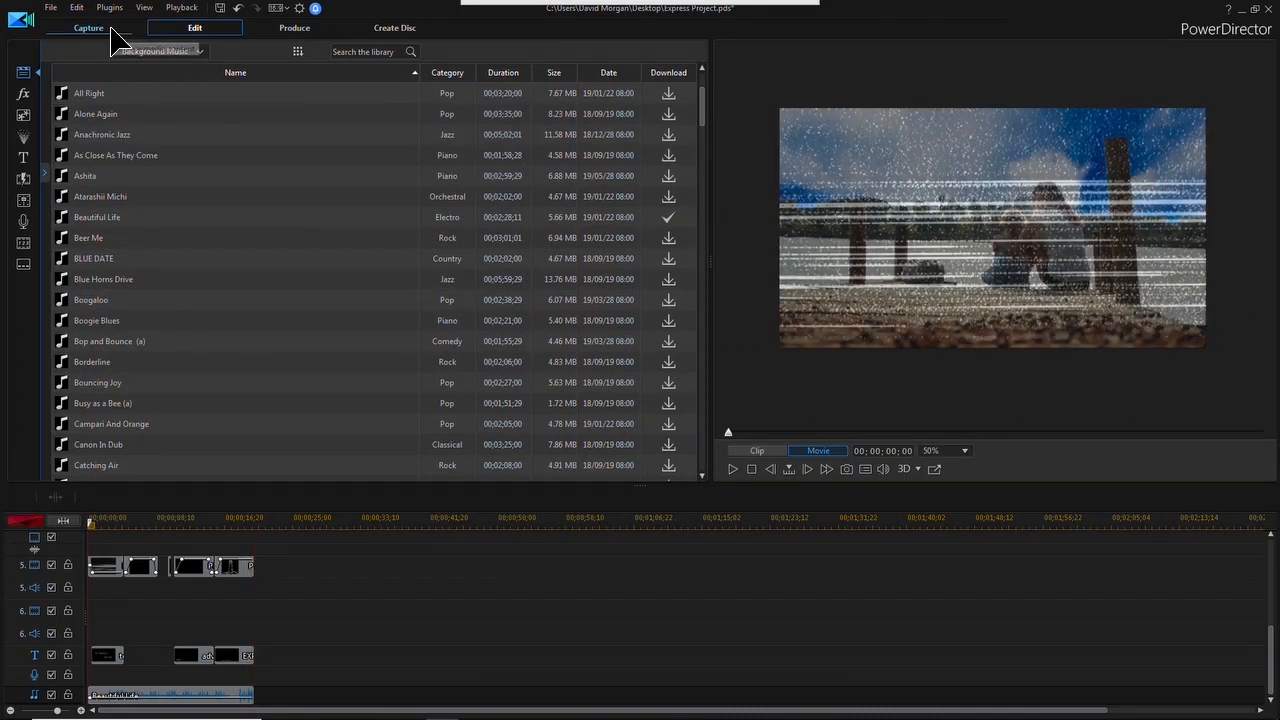
Browse the Express Projects templates and preview Travel Project 02-Middle
{"action": "left_click", "coordinate": [189, 52]}
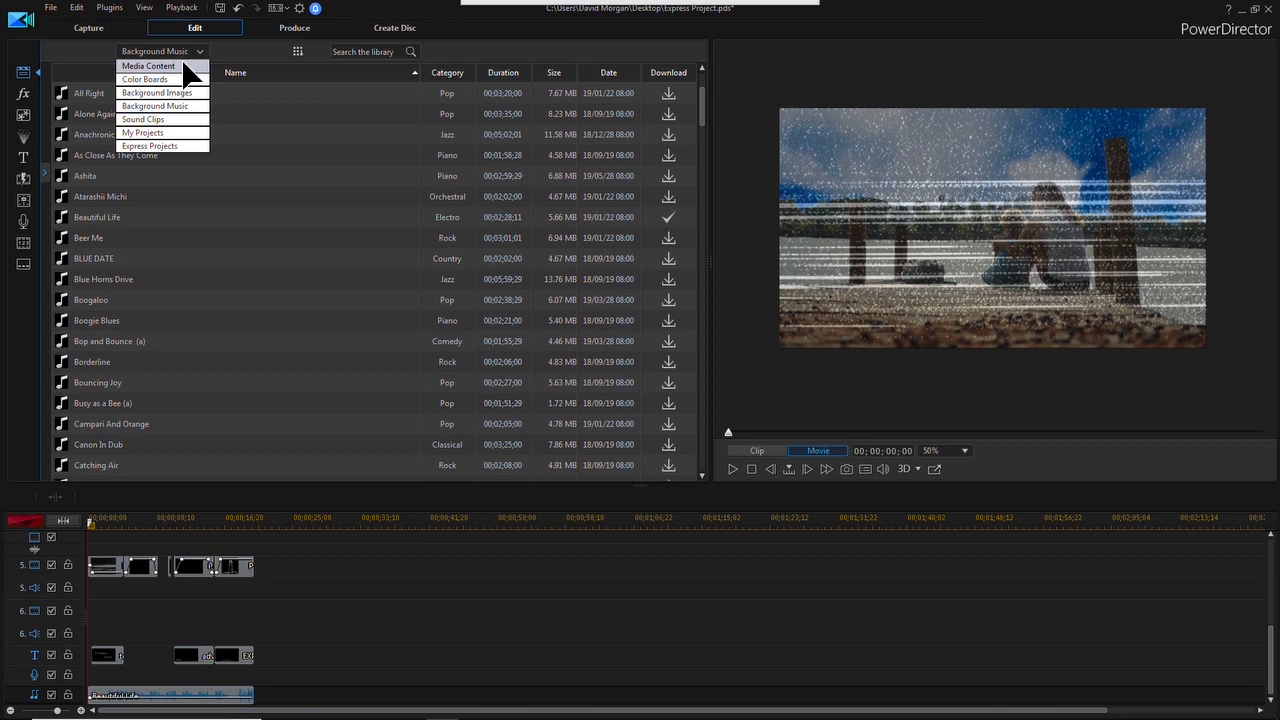
{"action": "left_click", "coordinate": [160, 146]}
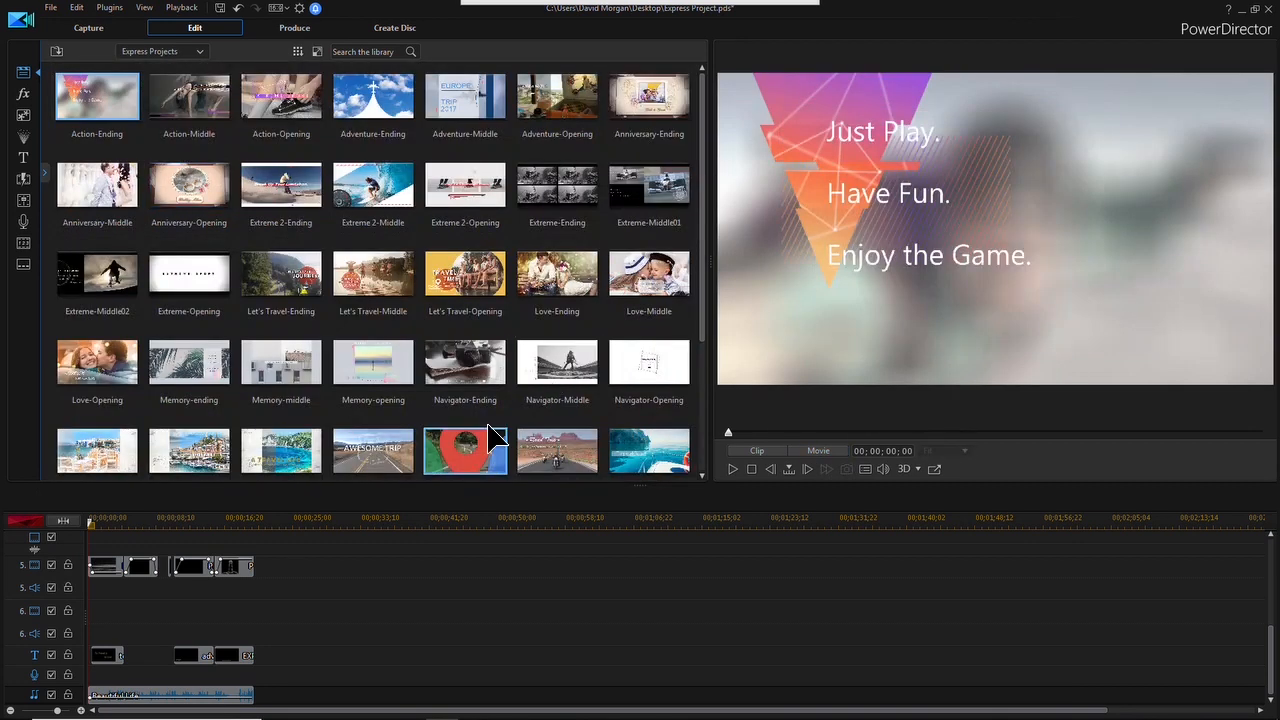
{"action": "scroll", "coordinate": [540, 270], "scroll_direction": "down", "scroll_amount": 3}
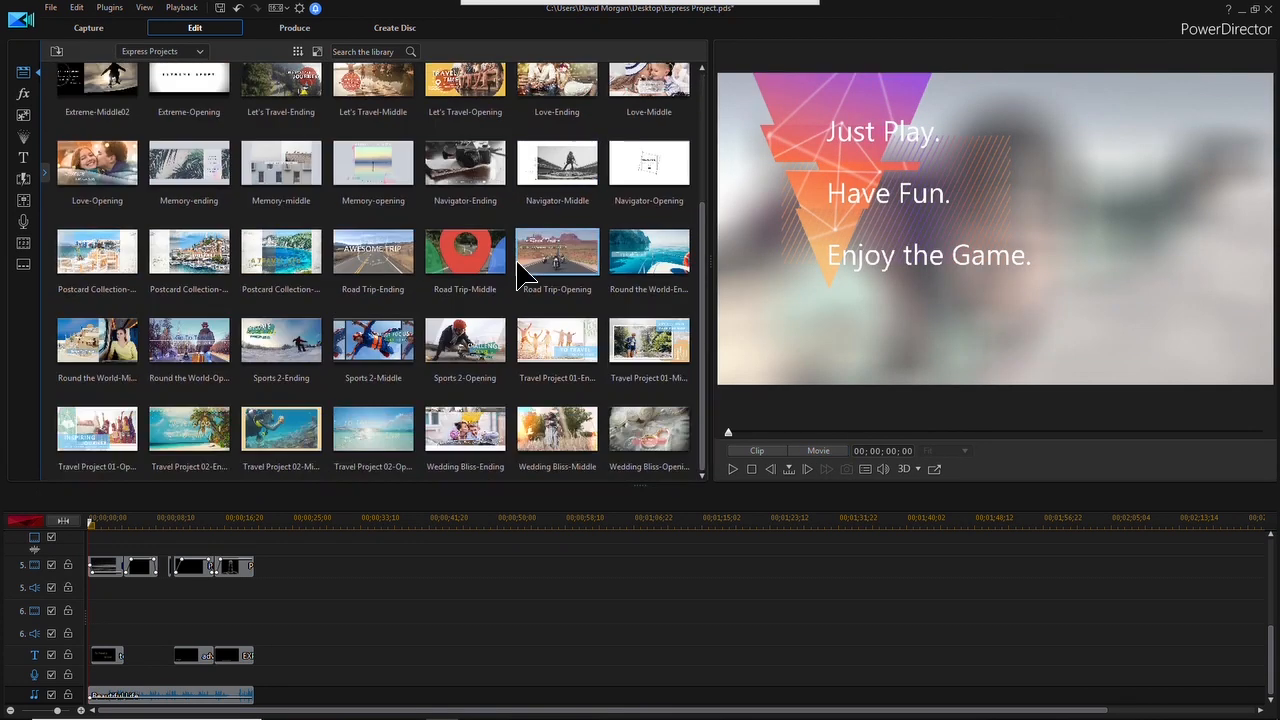
{"action": "left_click", "coordinate": [277, 420]}
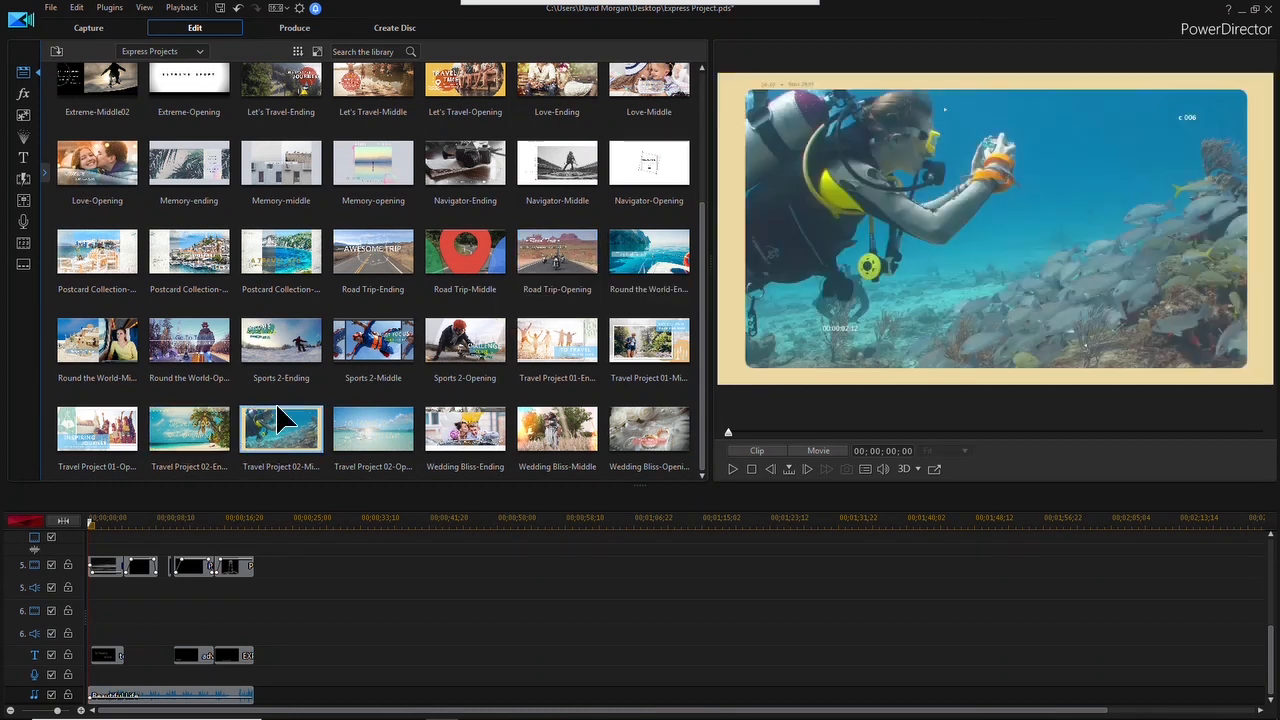
{"action": "left_click", "coordinate": [734, 469]}
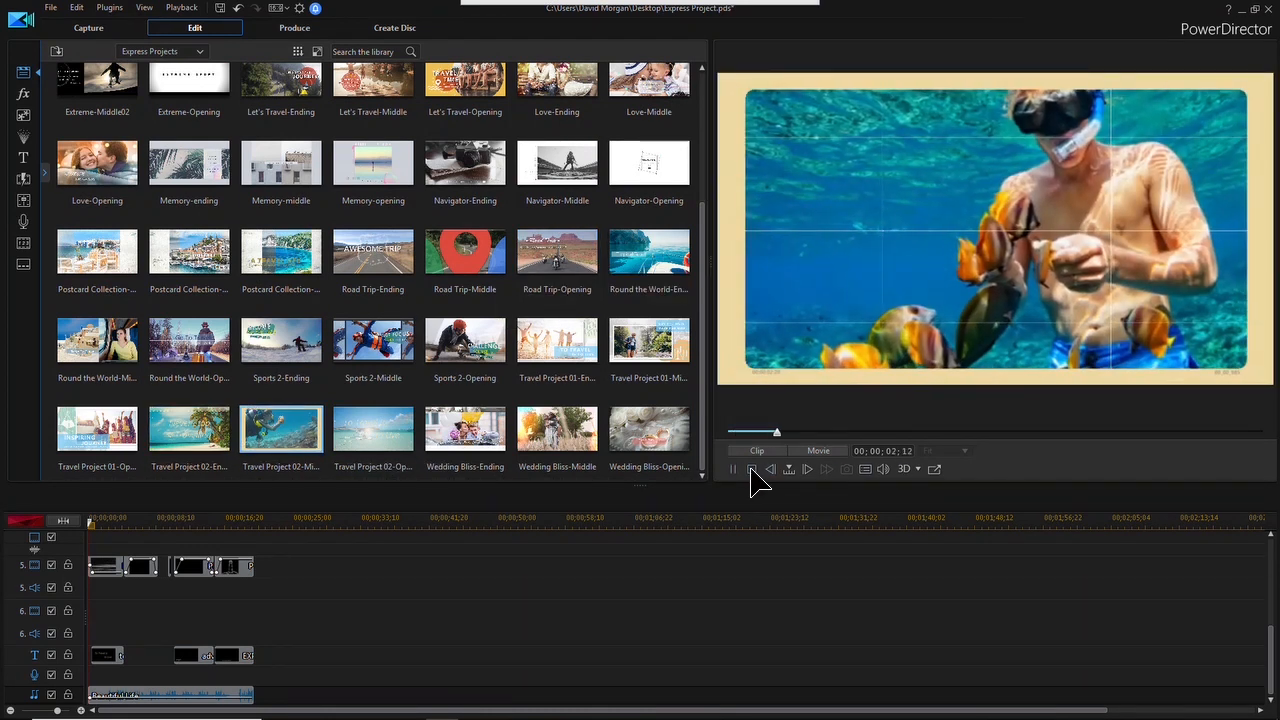
{"action": "left_click", "coordinate": [752, 470]}
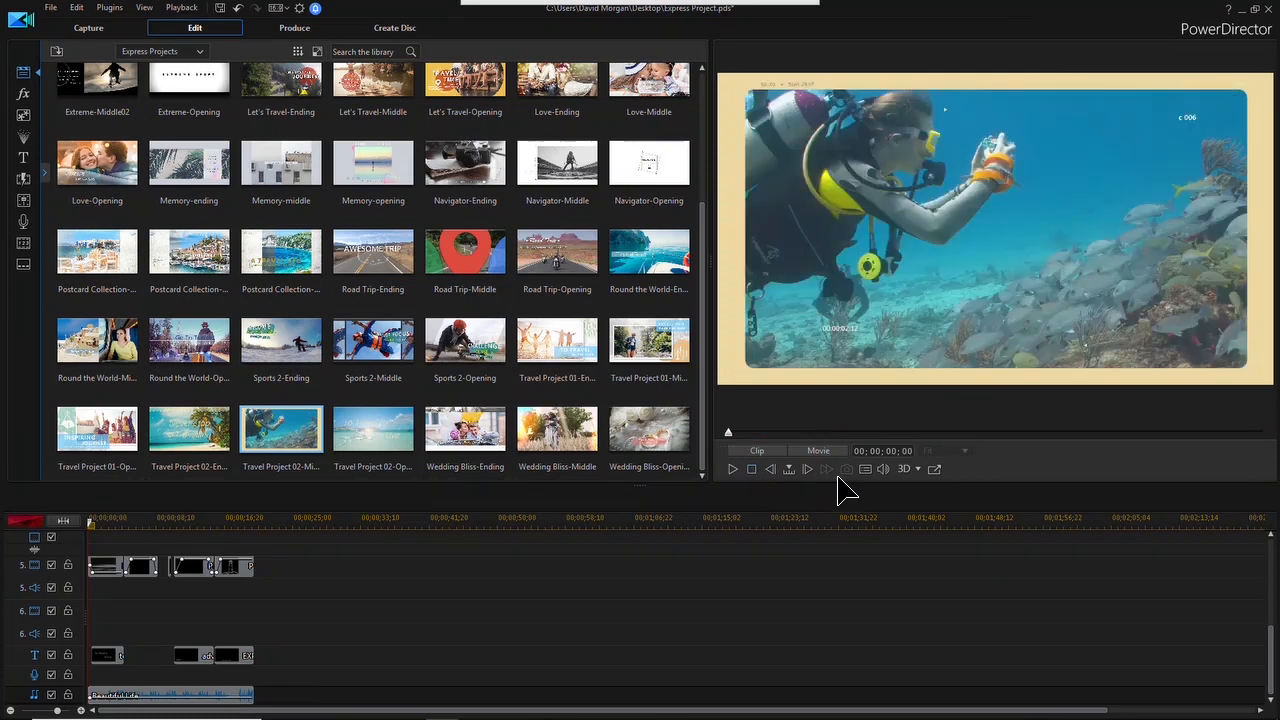
Insert the Travel Project 02-Middle template at 00;00;20;11 after the opening section, and Travel Project 02-Ending behind it at 00;00;40;15
{"action": "scroll", "coordinate": [706, 228], "scroll_direction": "up", "scroll_amount": 1}
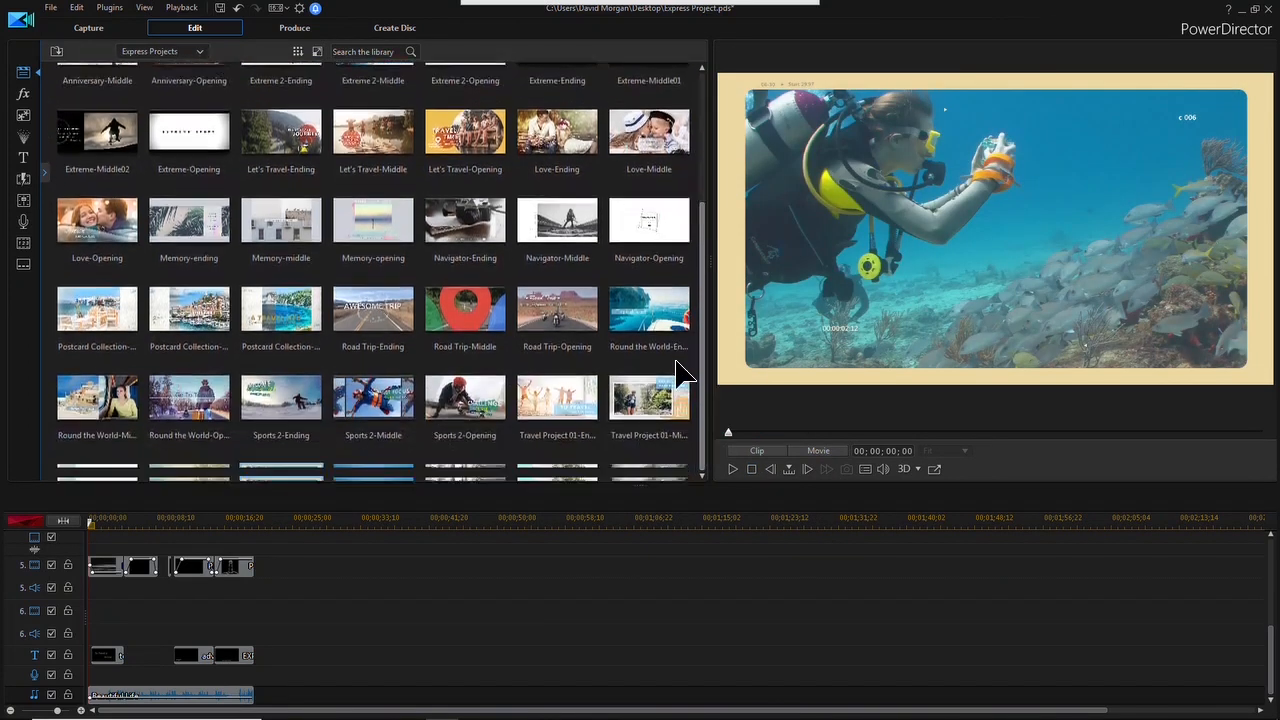
{"action": "scroll", "coordinate": [680, 372], "scroll_direction": "down", "scroll_amount": 1}
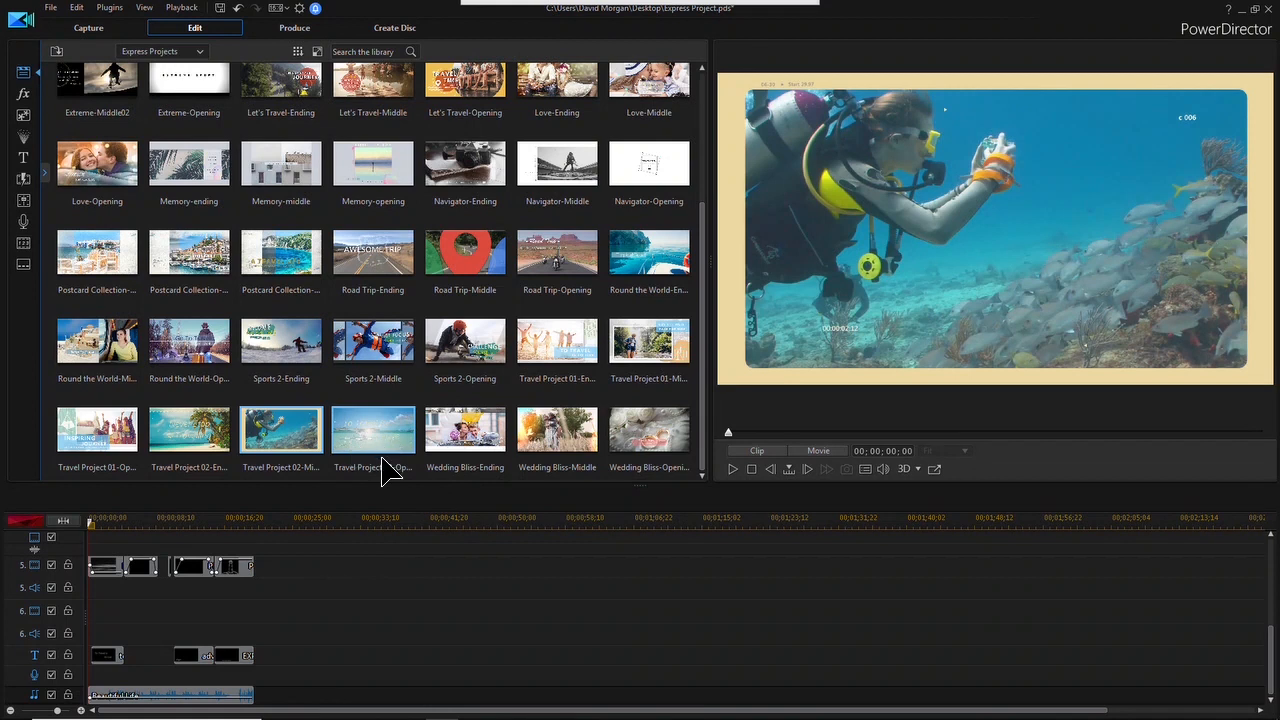
{"action": "left_click_drag", "start_coordinate": [287, 426], "coordinate": [258, 617]}
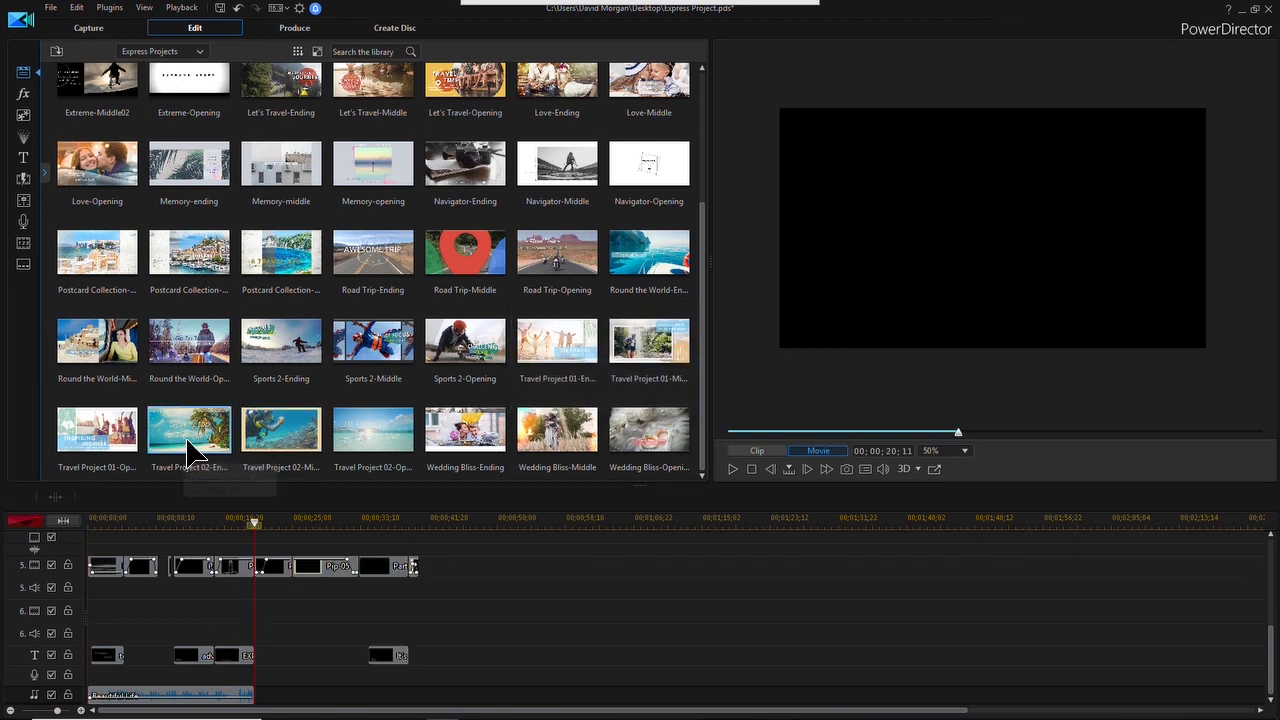
{"action": "left_click_drag", "start_coordinate": [188, 458], "coordinate": [423, 626]}
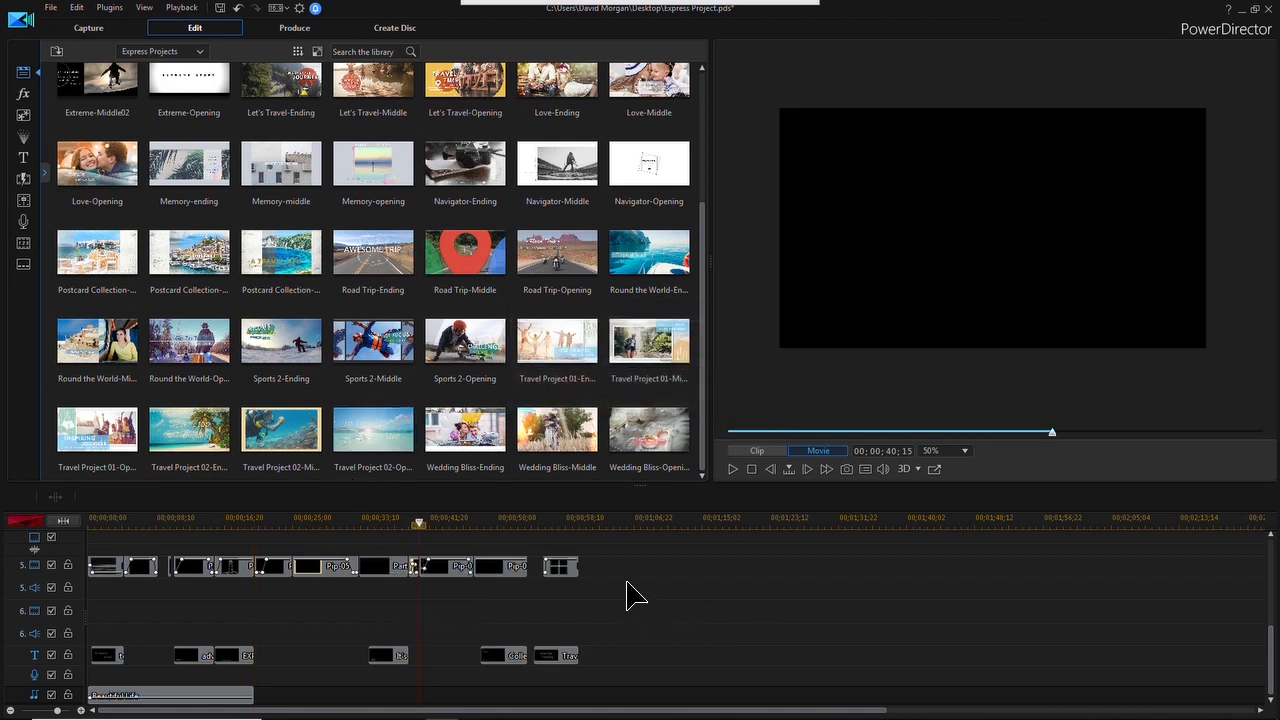
{"action": "mouse_move", "coordinate": [478, 38]}
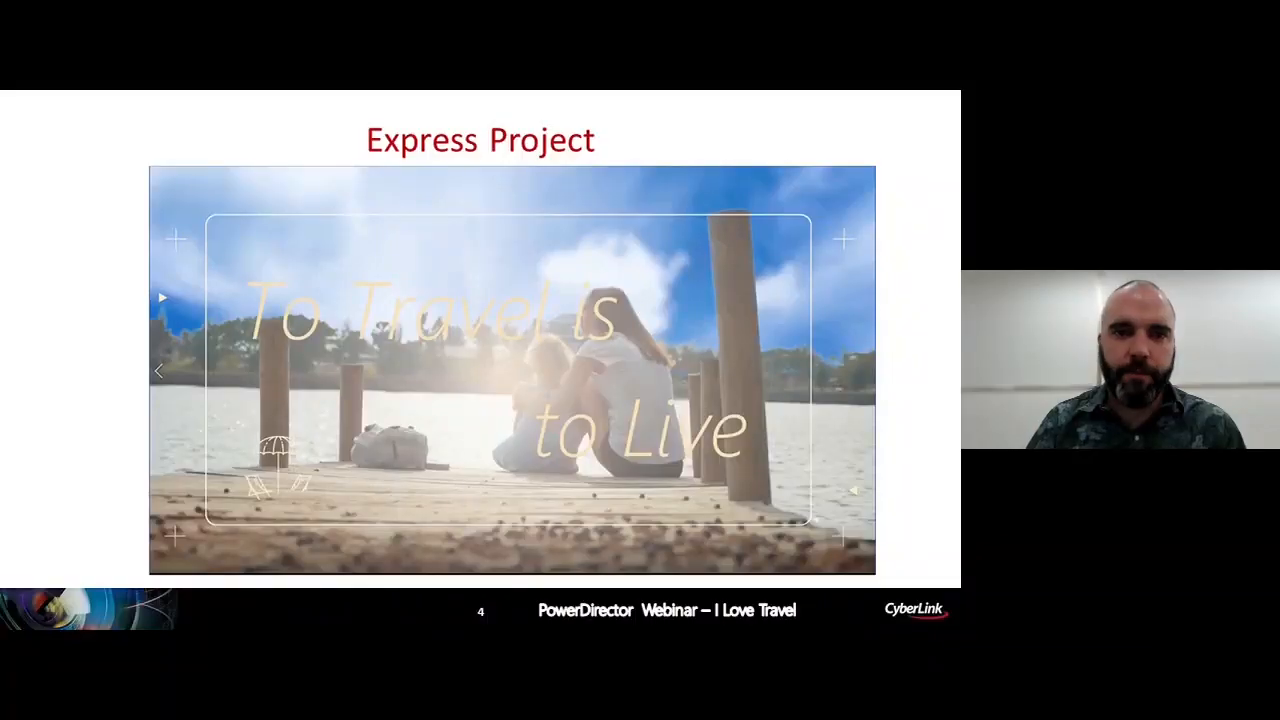
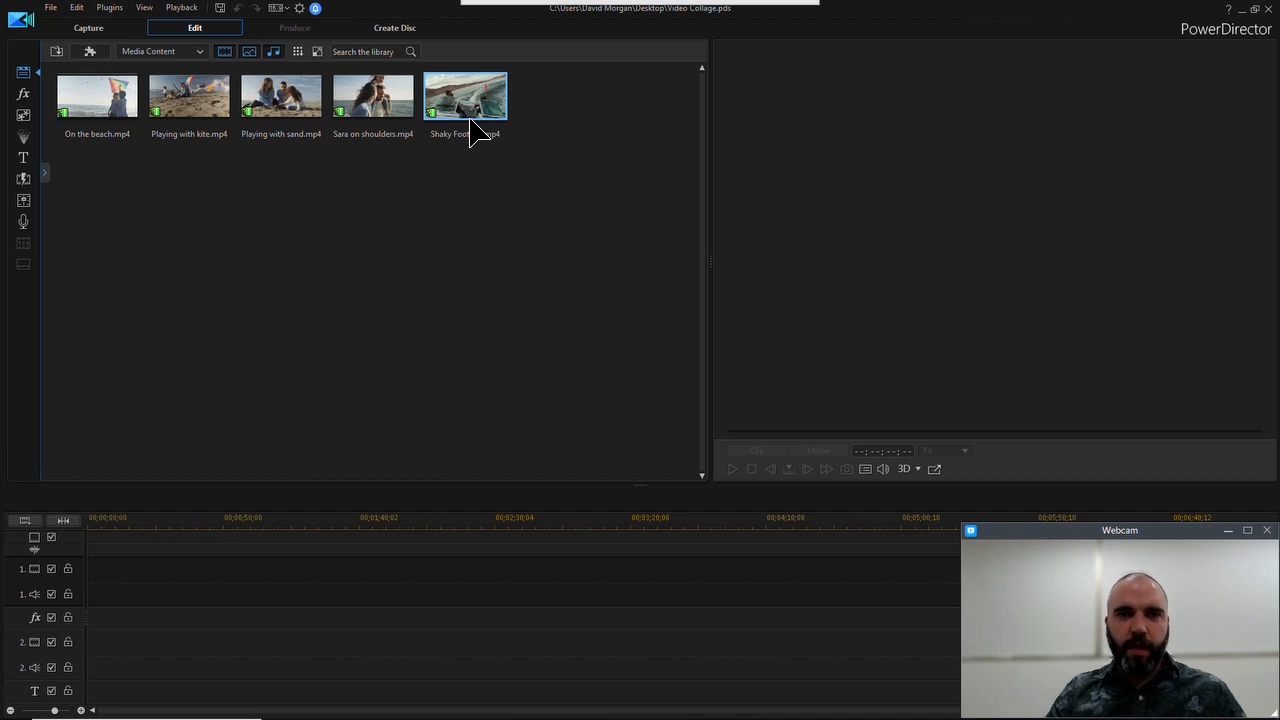
Place Shaky Footage.mp4 at the start of video track 1 and play the clip
{"action": "left_click_drag", "start_coordinate": [480, 92], "coordinate": [65, 625]}
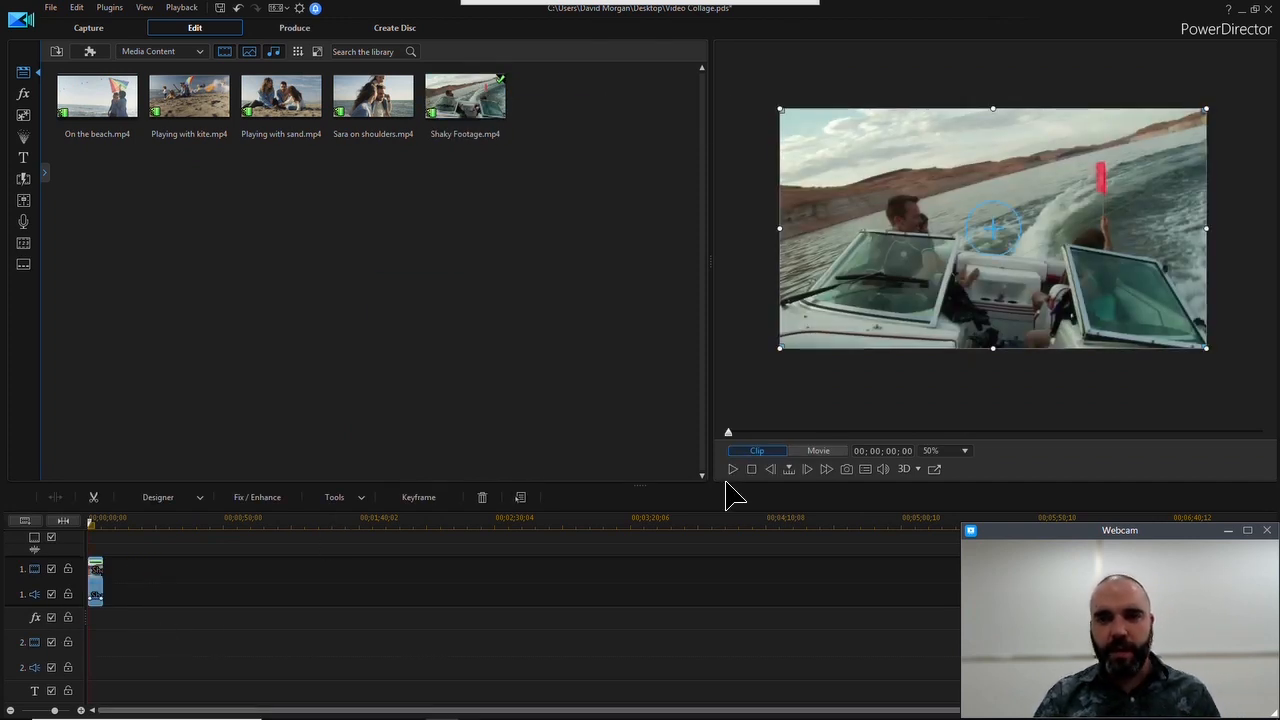
{"action": "left_click", "coordinate": [731, 469]}
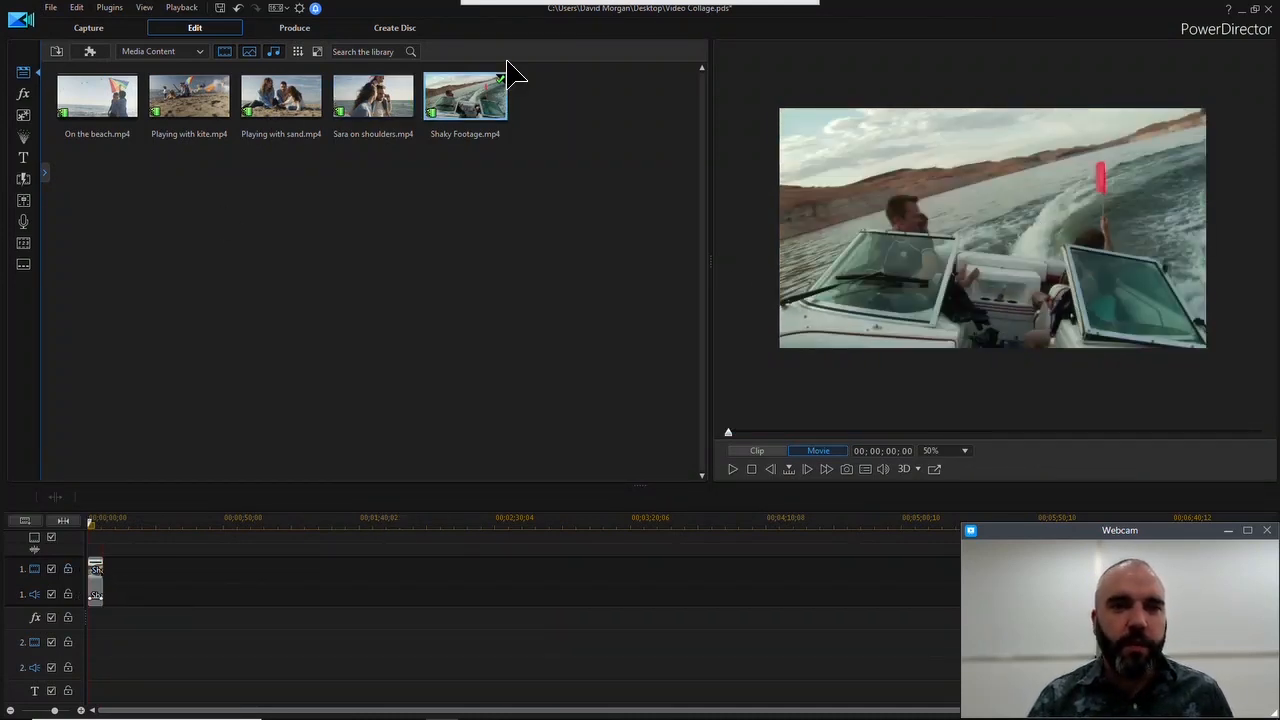
Enable the Video Stabilizer on the Shaky Footage clip with the rotational camera shake fix on, and play the result
{"action": "left_click", "coordinate": [100, 590]}
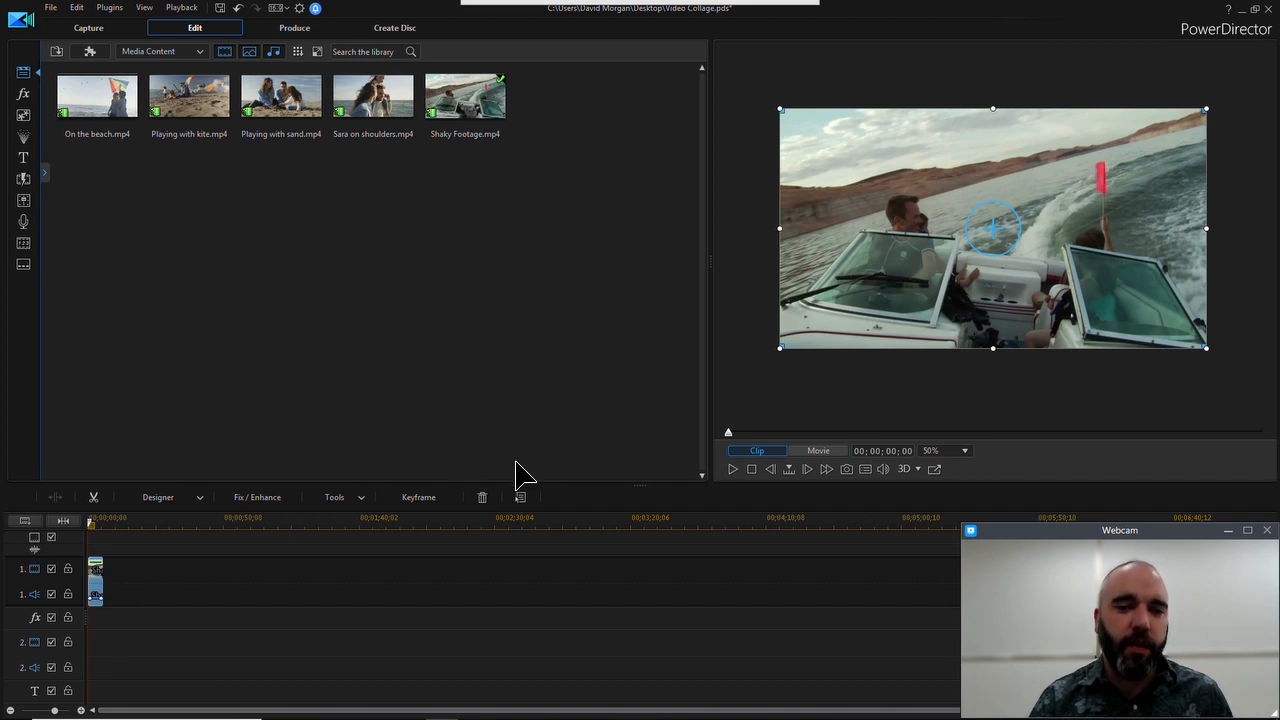
{"action": "left_click", "coordinate": [293, 499]}
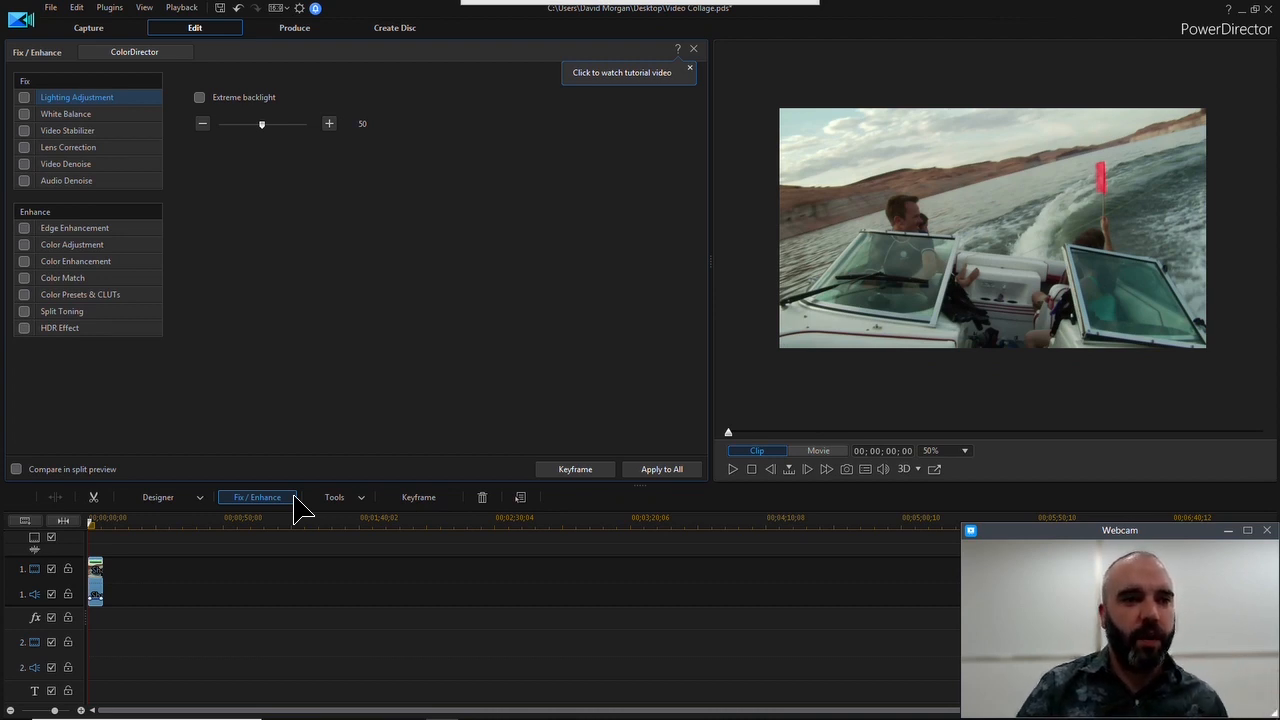
{"action": "left_click", "coordinate": [25, 130]}
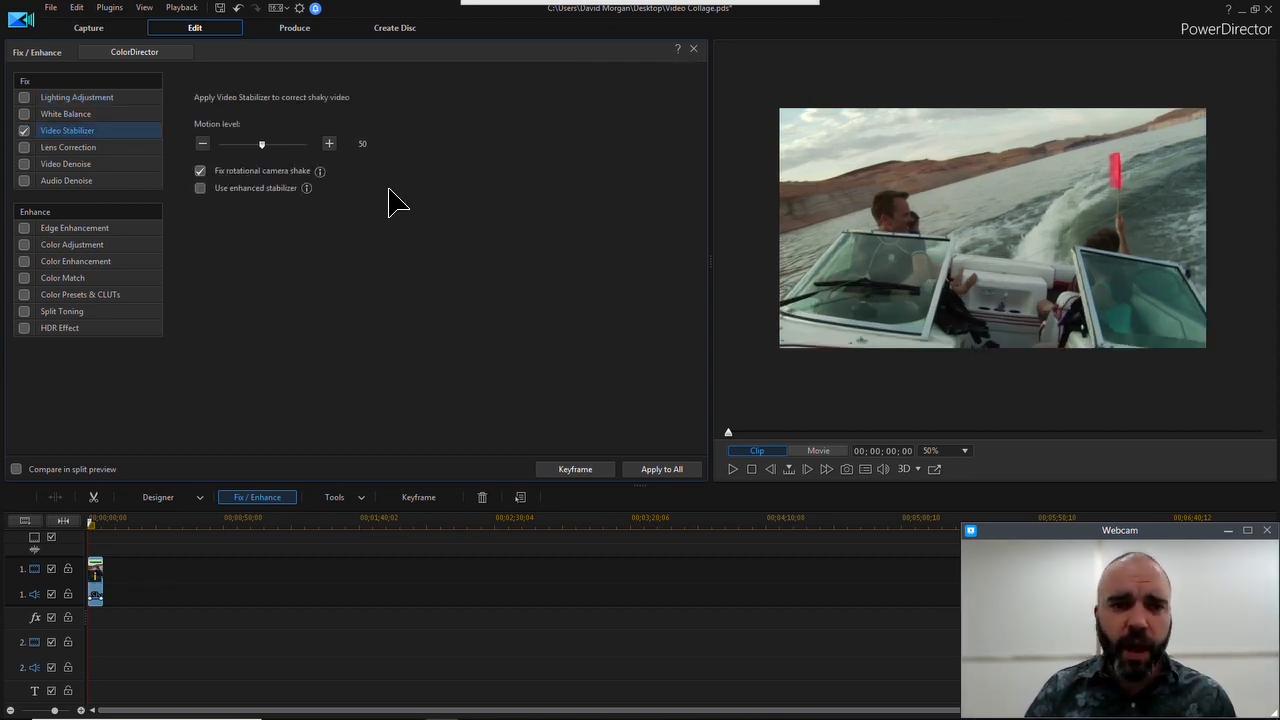
{"action": "left_click", "coordinate": [737, 475]}
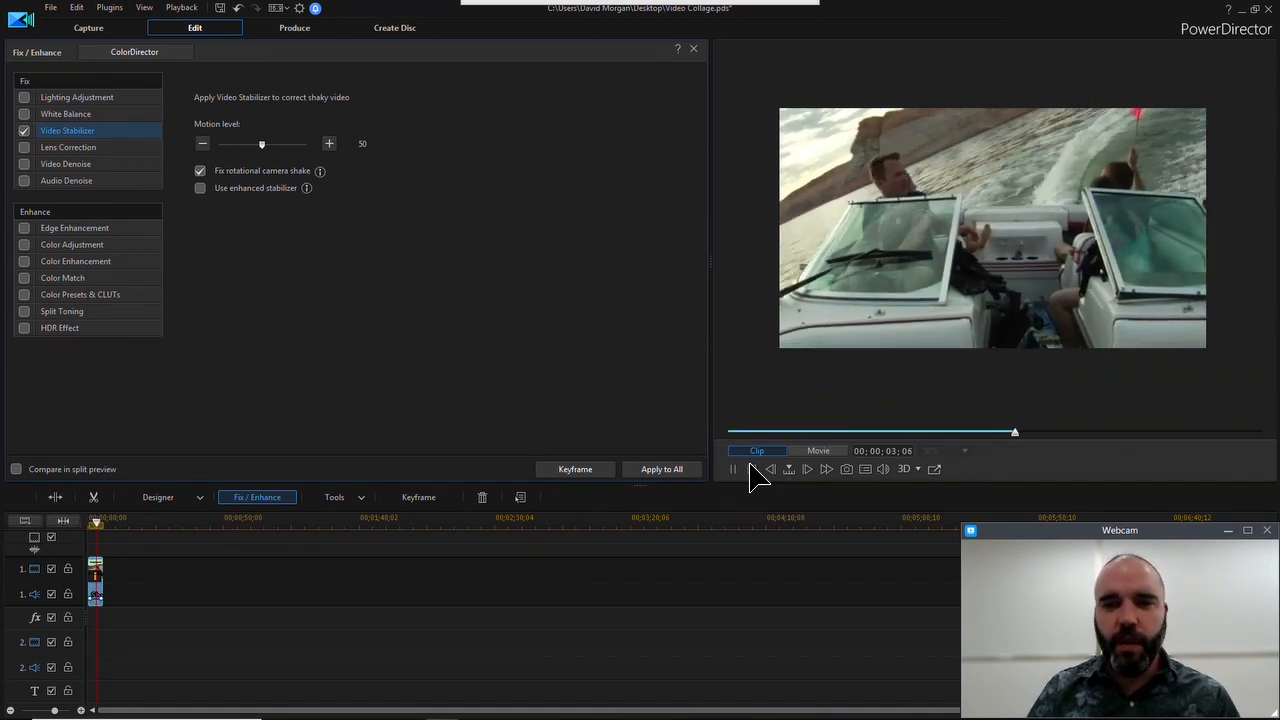
{"action": "left_click", "coordinate": [751, 469]}
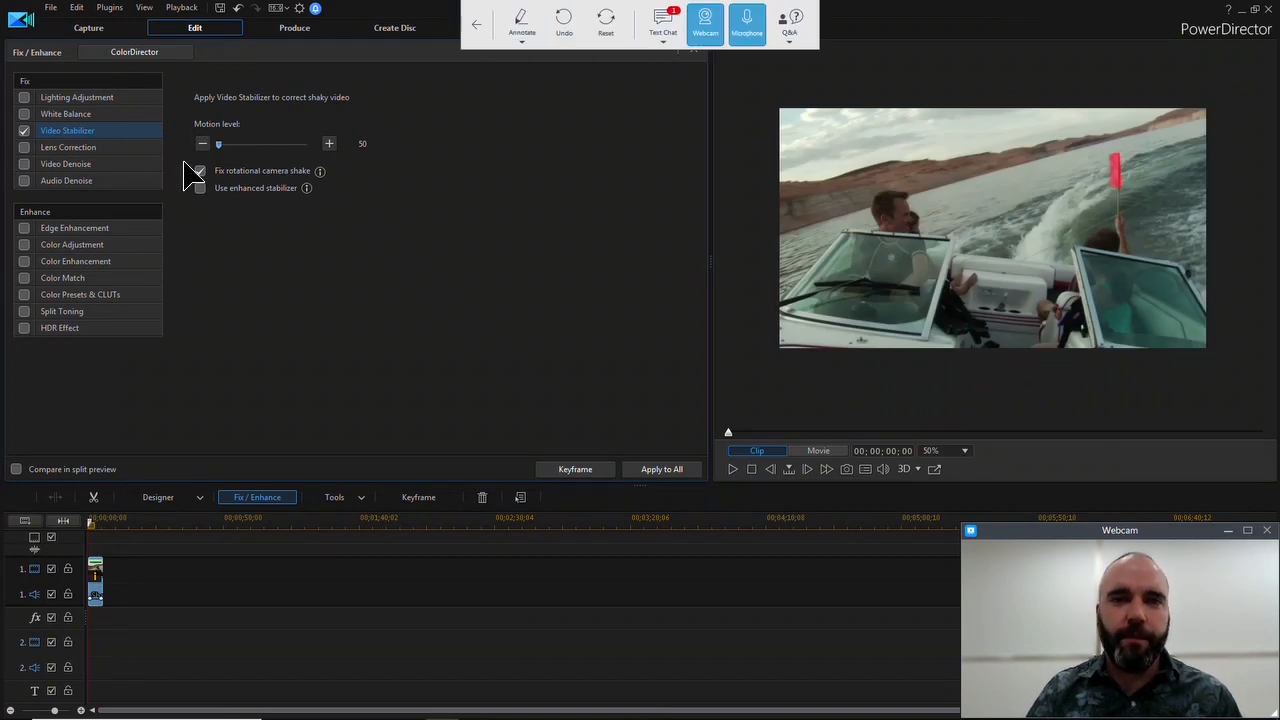
Set the Video Stabilizer's motion level to 100 and play the clip, and try the enhanced stabilizer option
{"action": "left_click", "coordinate": [305, 145]}
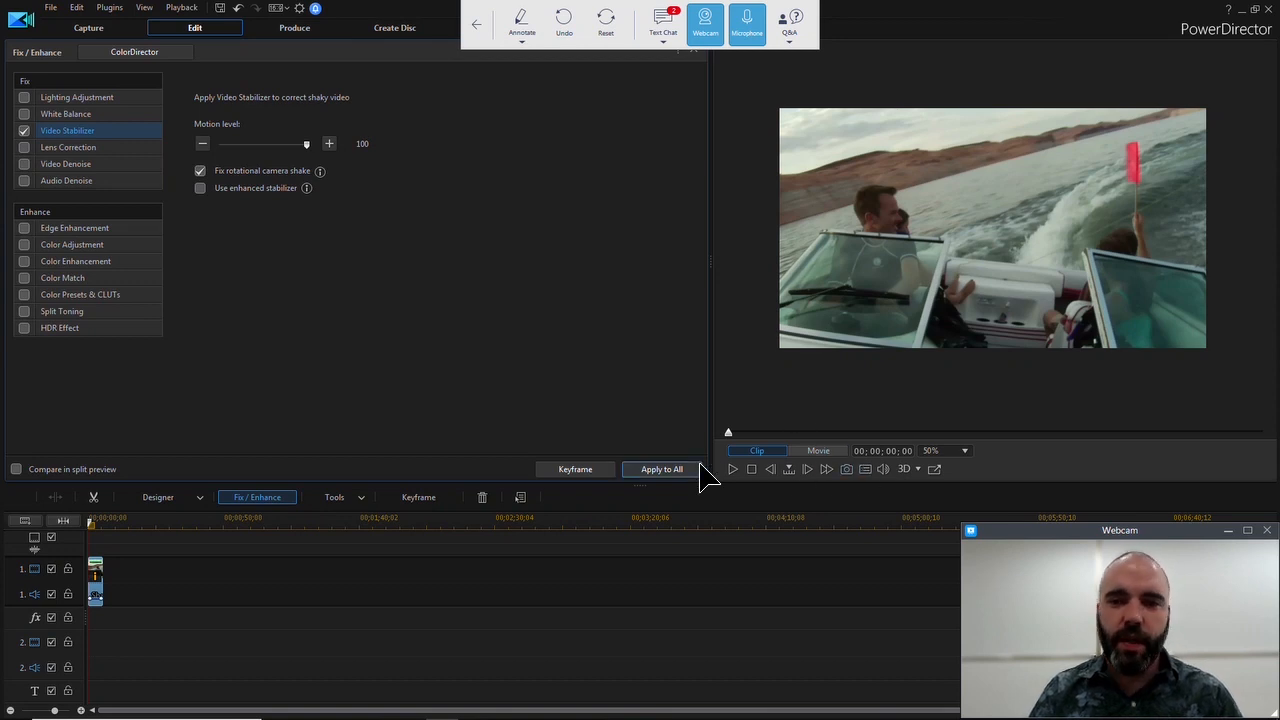
{"action": "left_click", "coordinate": [732, 470]}
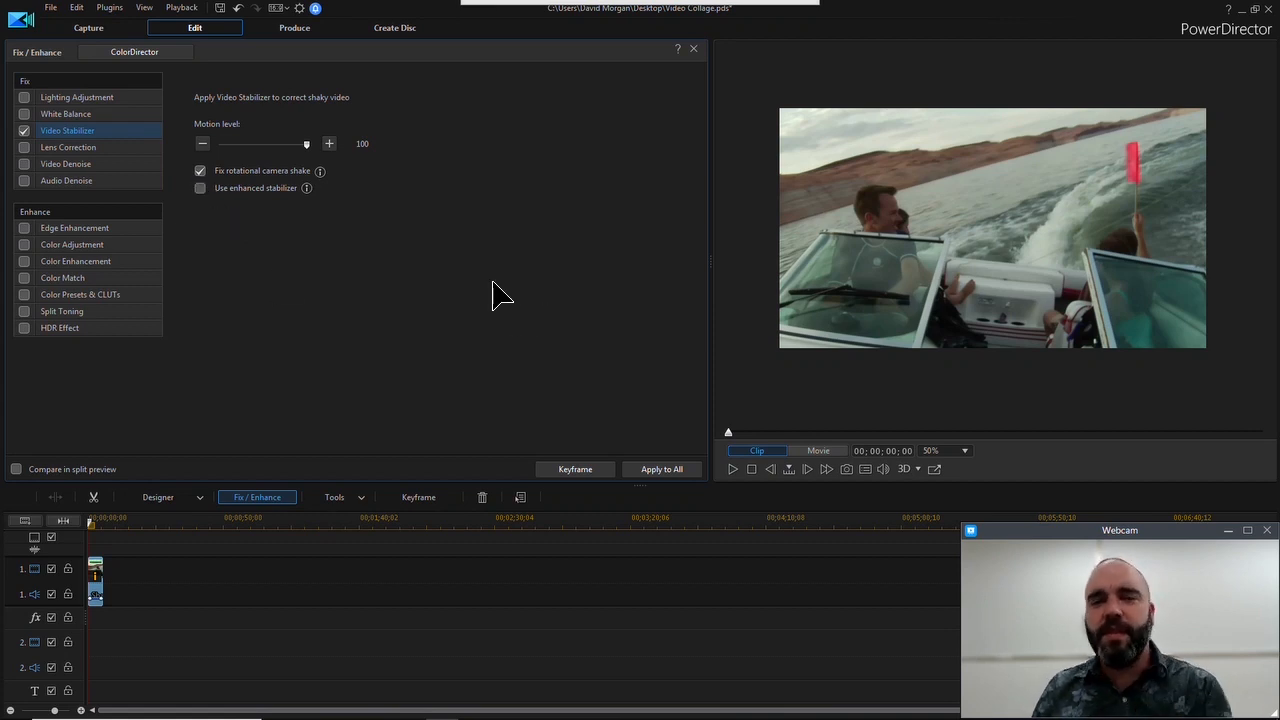
{"action": "left_click", "coordinate": [201, 190]}
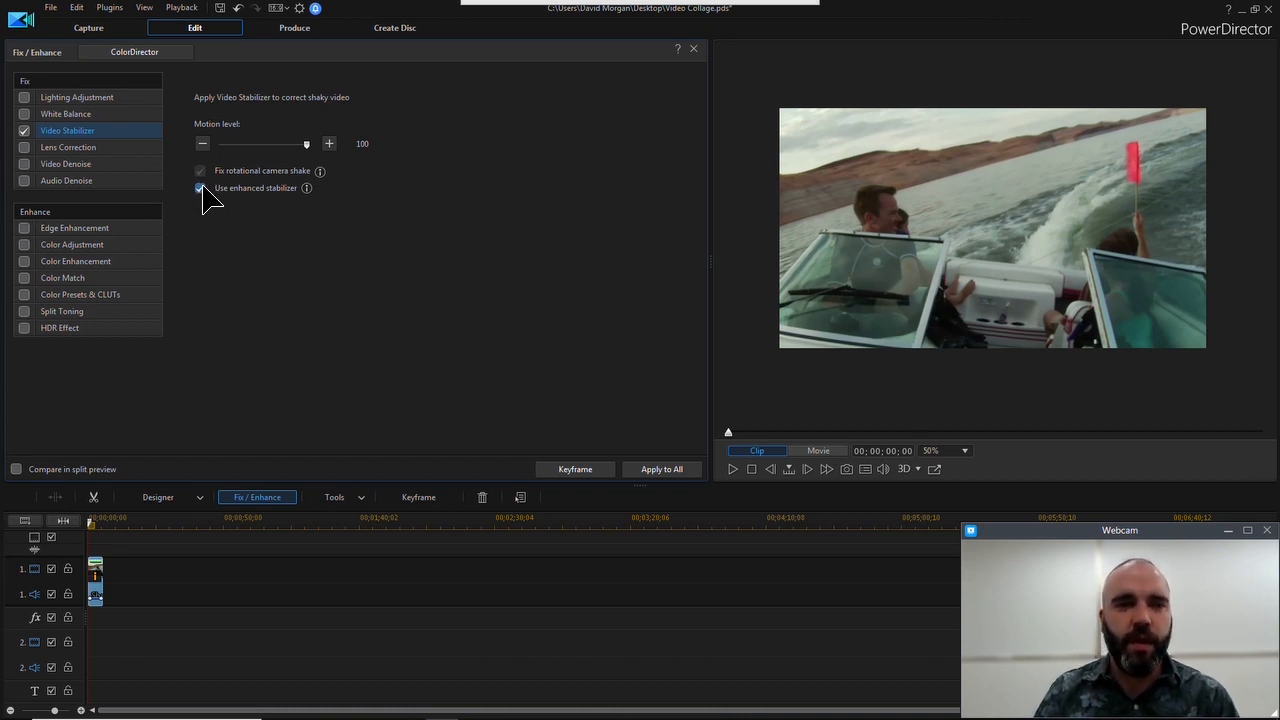
Close the Fix / Enhance settings and delete the Shaky Footage clip from video track 1
{"action": "left_click", "coordinate": [694, 49]}
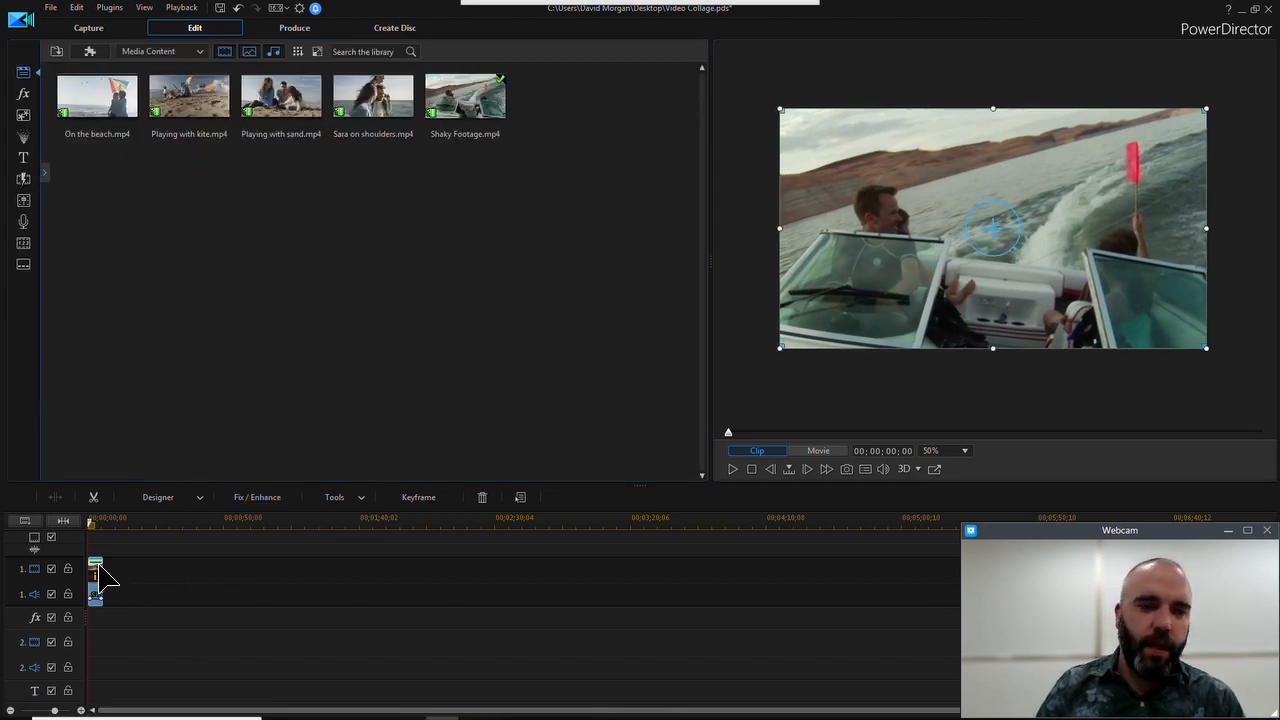
{"action": "key", "text": "Delete"}
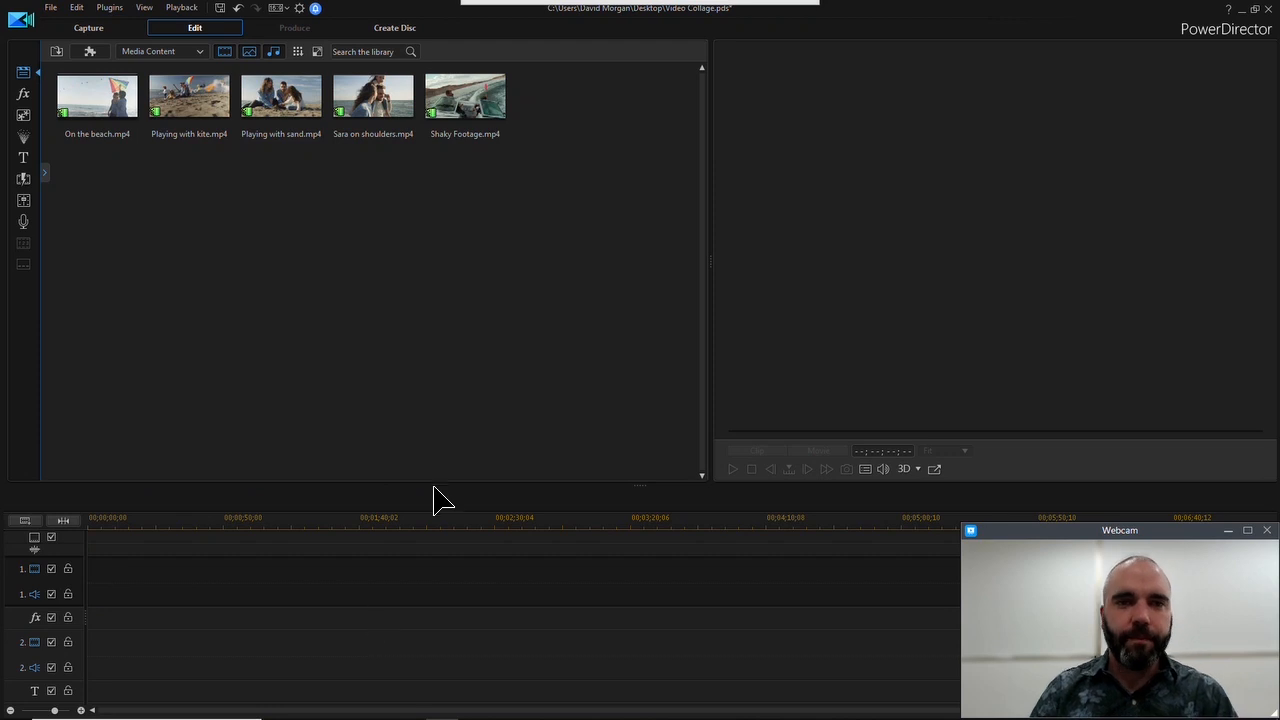
Place On the beach.mp4 at the start of video track 1 and play it with its Fix / Enhance settings open
{"action": "left_click_drag", "start_coordinate": [97, 100], "coordinate": [82, 606]}
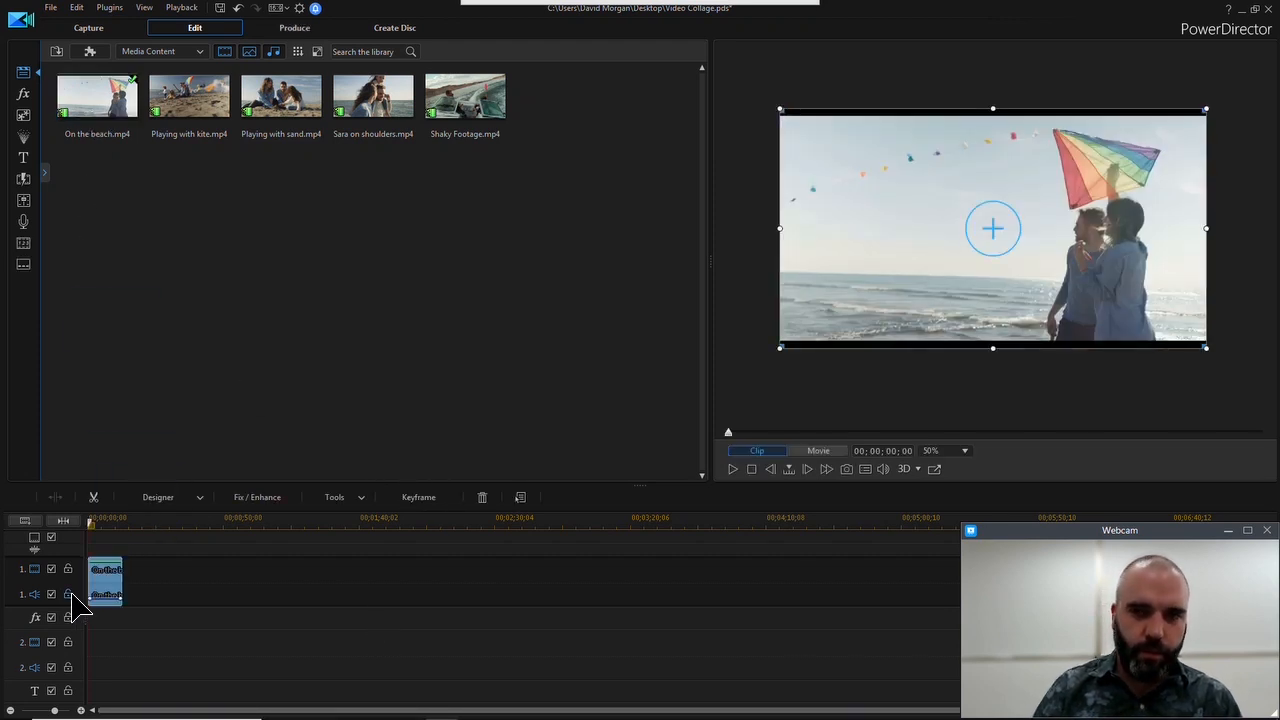
{"action": "left_click", "coordinate": [257, 497]}
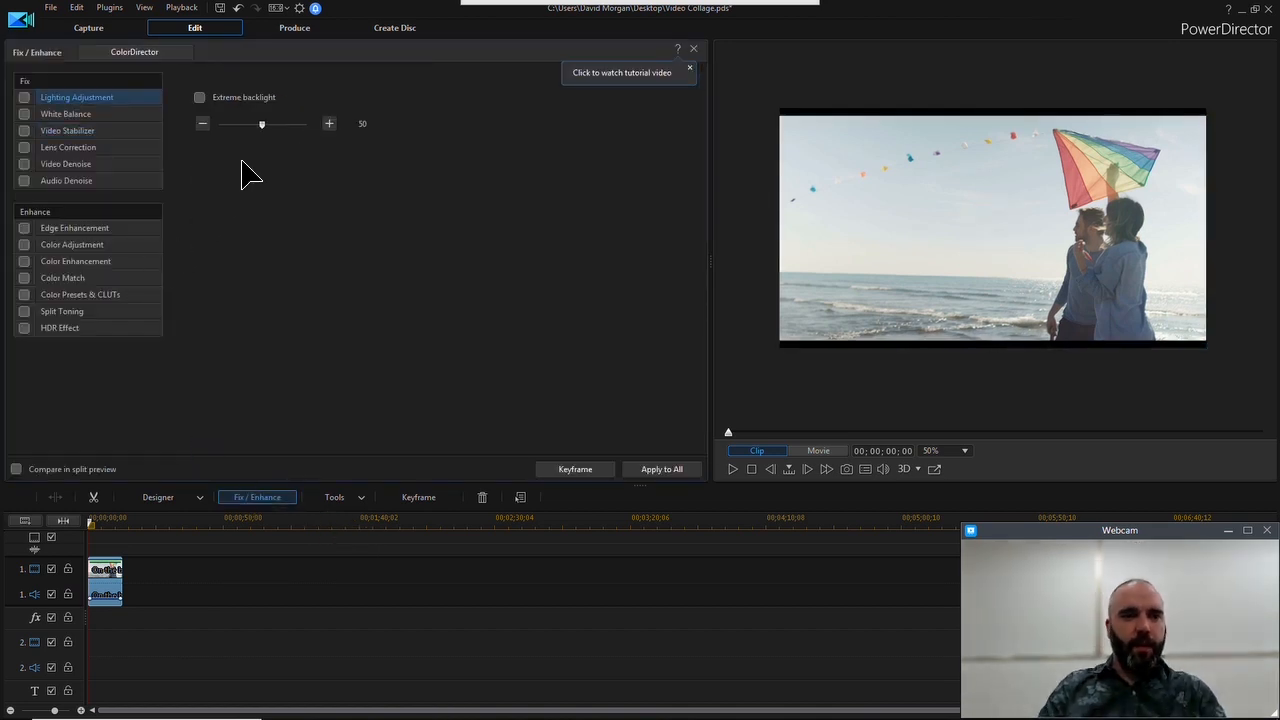
{"action": "left_click", "coordinate": [735, 470]}
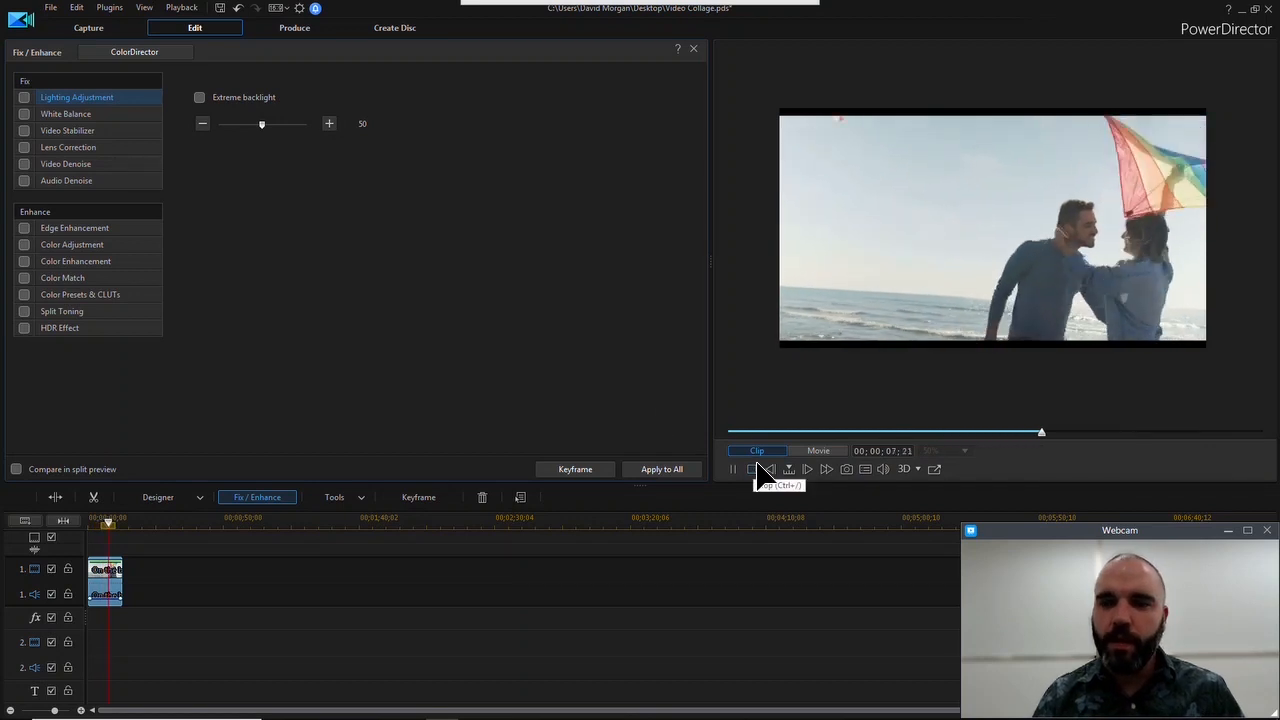
{"action": "left_click", "coordinate": [757, 467]}
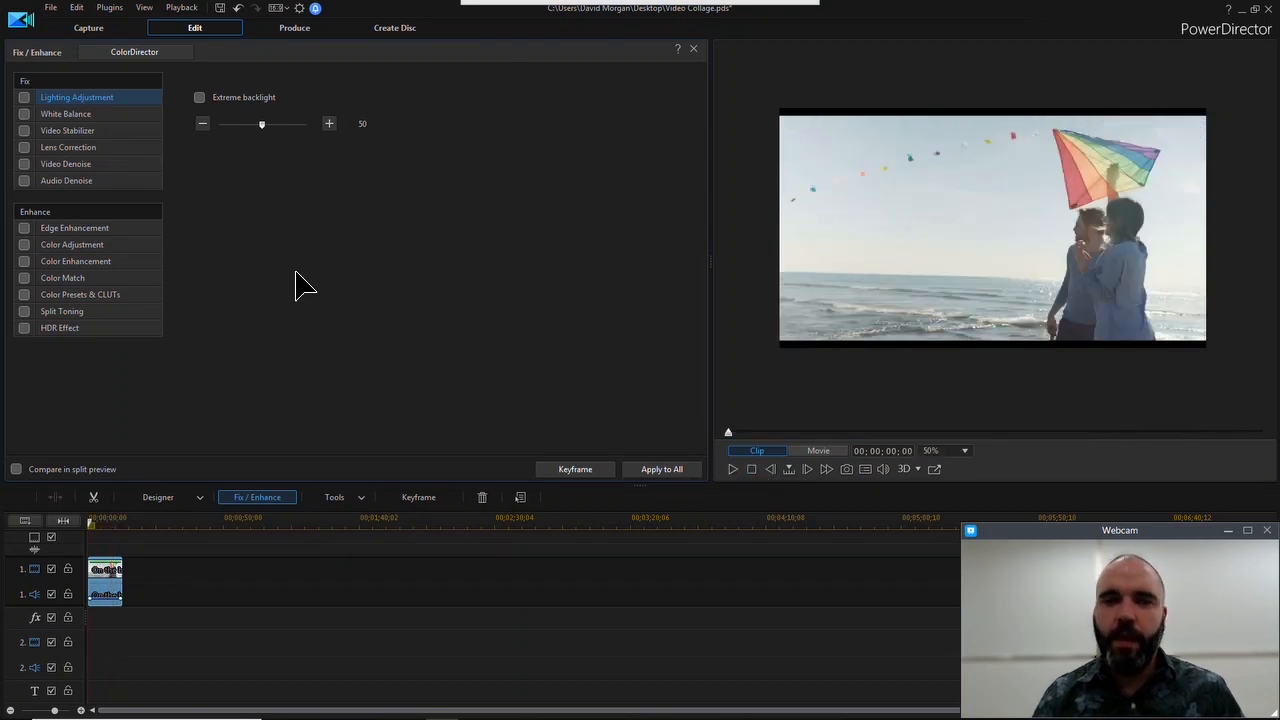
Apply the Video Stabilizer to the On the beach clip at motion level 50 and play the stabilized result
{"action": "left_click", "coordinate": [25, 131]}
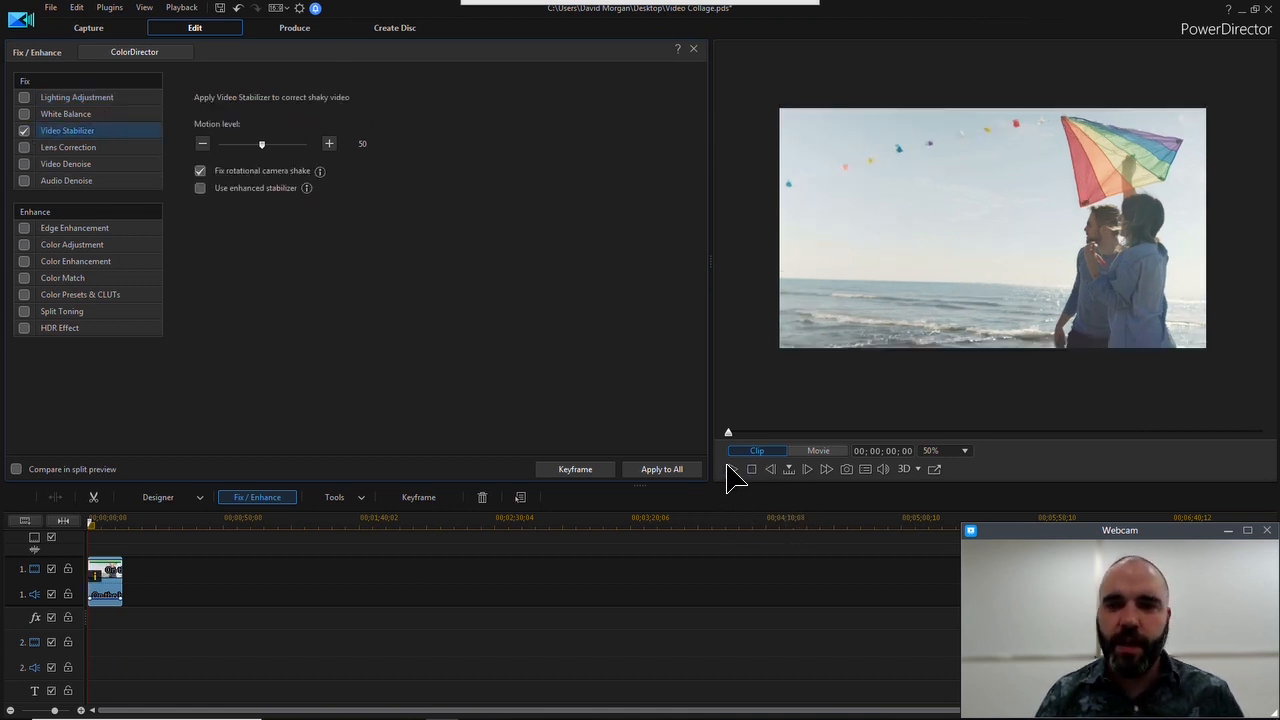
{"action": "left_click", "coordinate": [736, 468]}
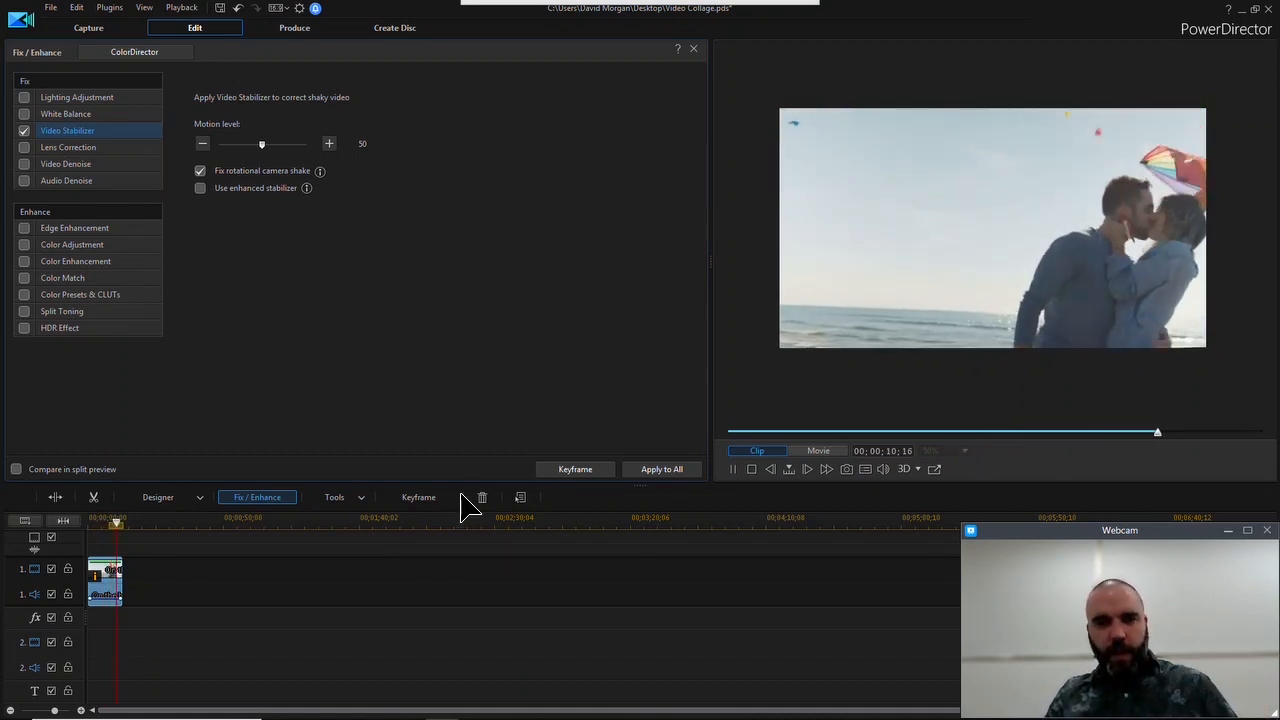
{"action": "left_click", "coordinate": [753, 469]}
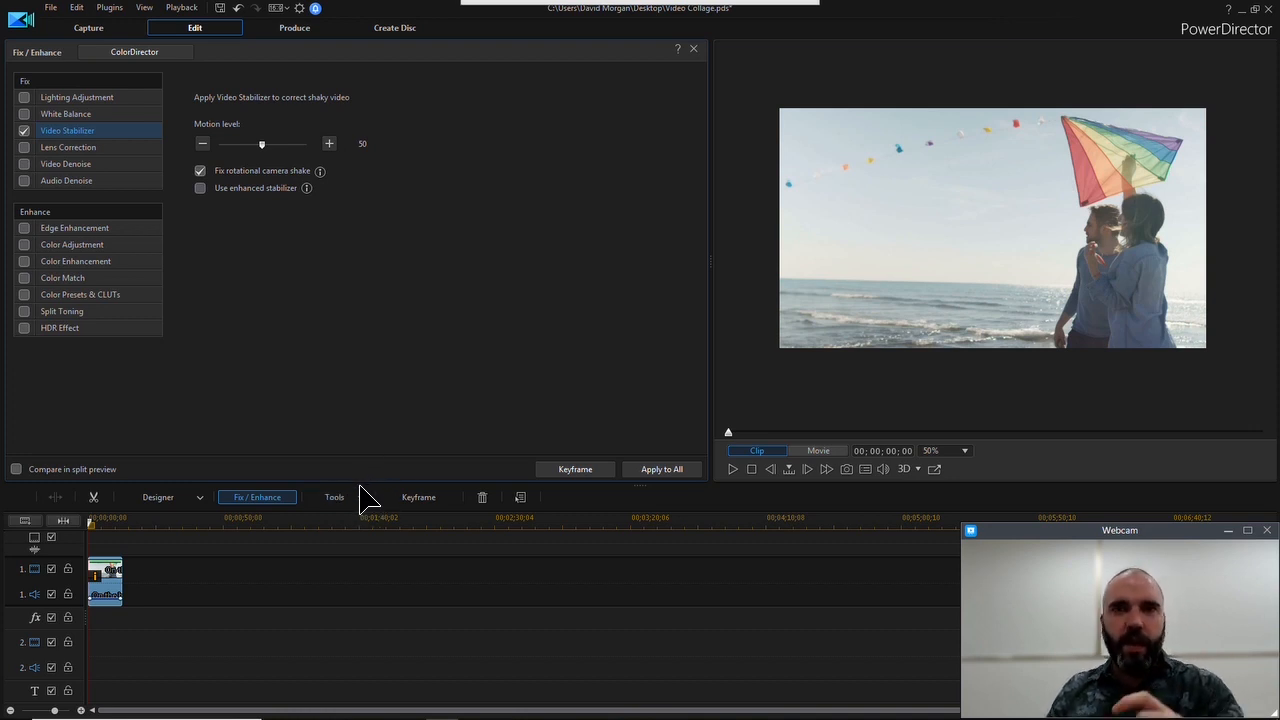
Crop the On the beach clip with Crop/Zoom/Pan, using a smaller 16:9 frame around the couple at the picture's right edge
{"action": "left_click", "coordinate": [370, 497]}
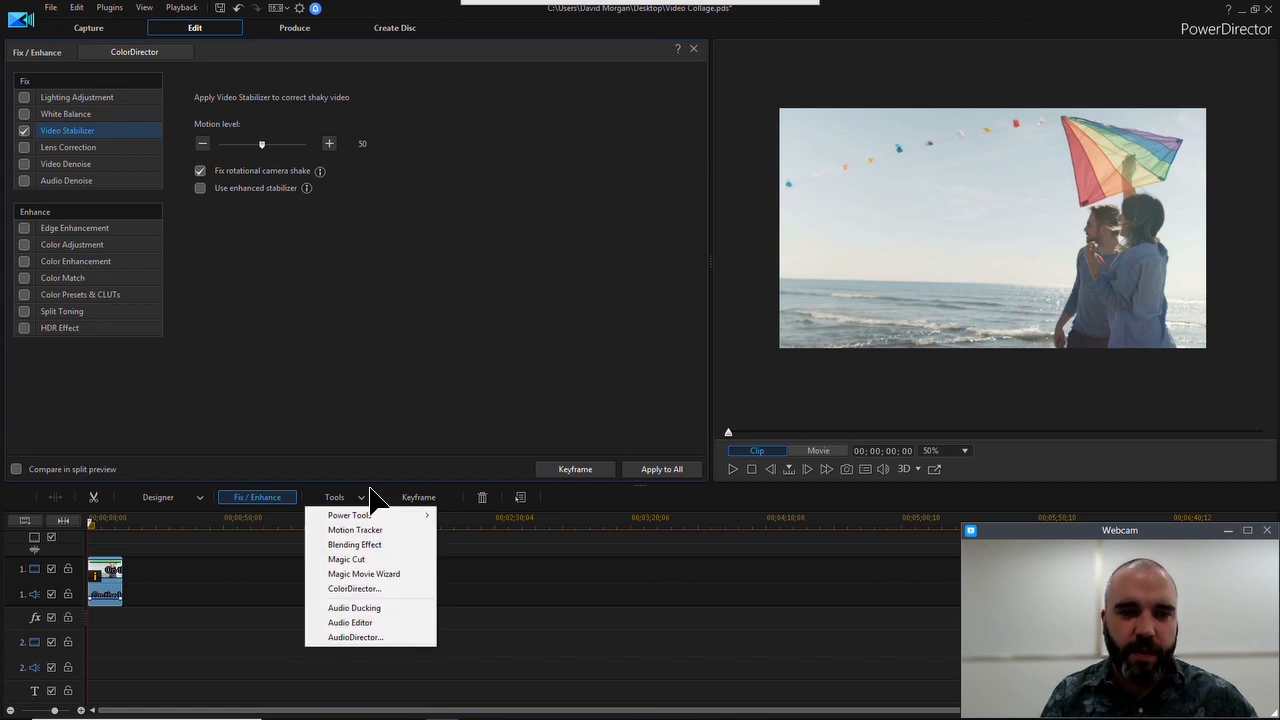
{"action": "mouse_move", "coordinate": [414, 517]}
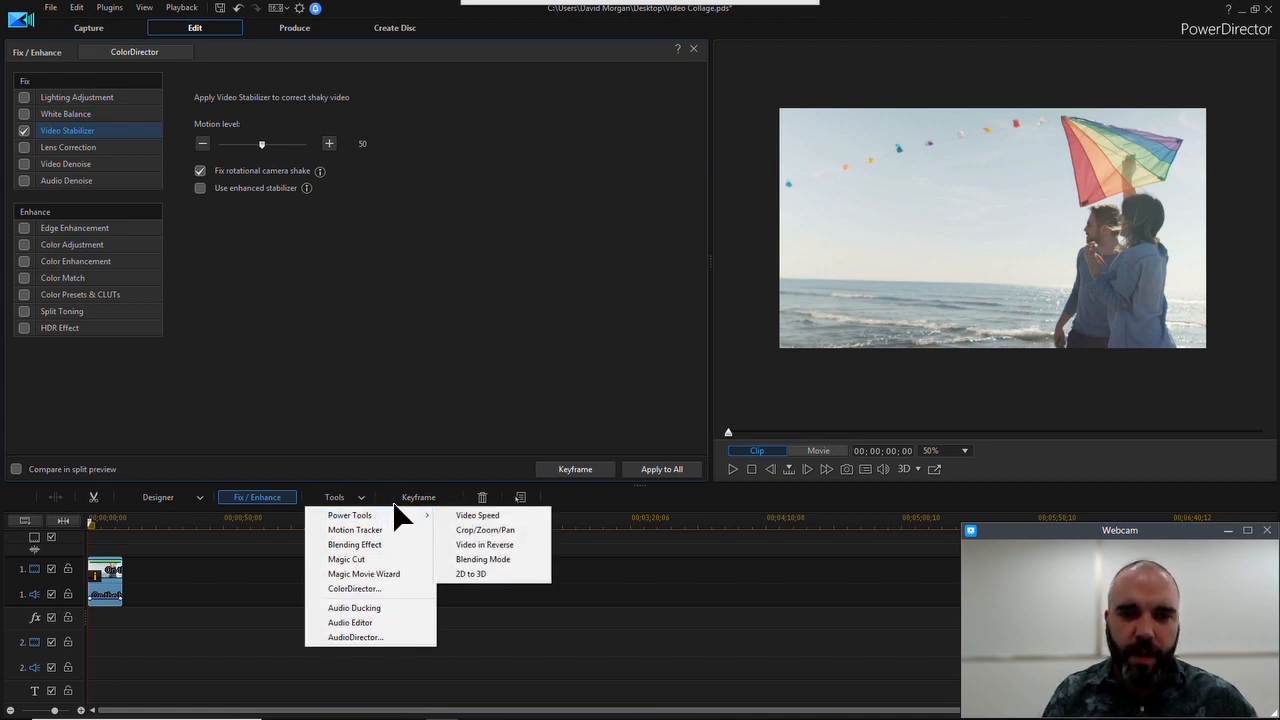
{"action": "left_click", "coordinate": [470, 532]}
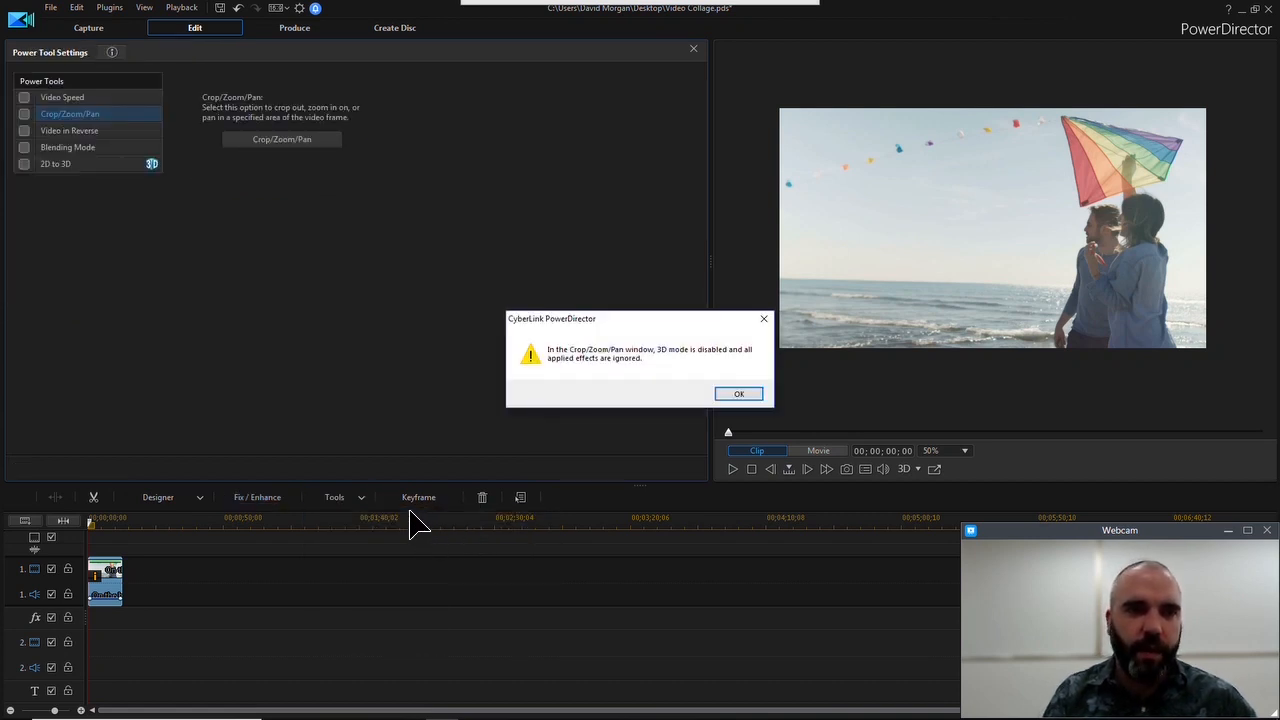
{"action": "left_click", "coordinate": [745, 392]}
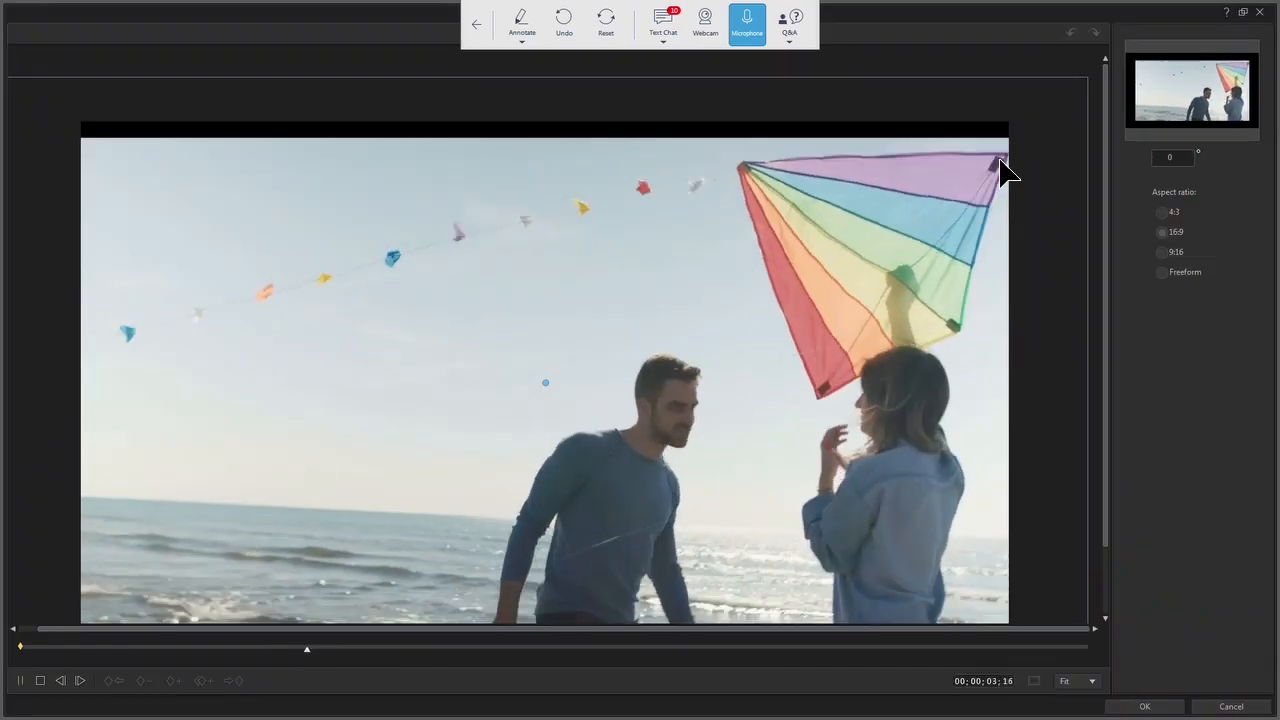
{"action": "left_click_drag", "start_coordinate": [1106, 407], "coordinate": [1104, 533]}
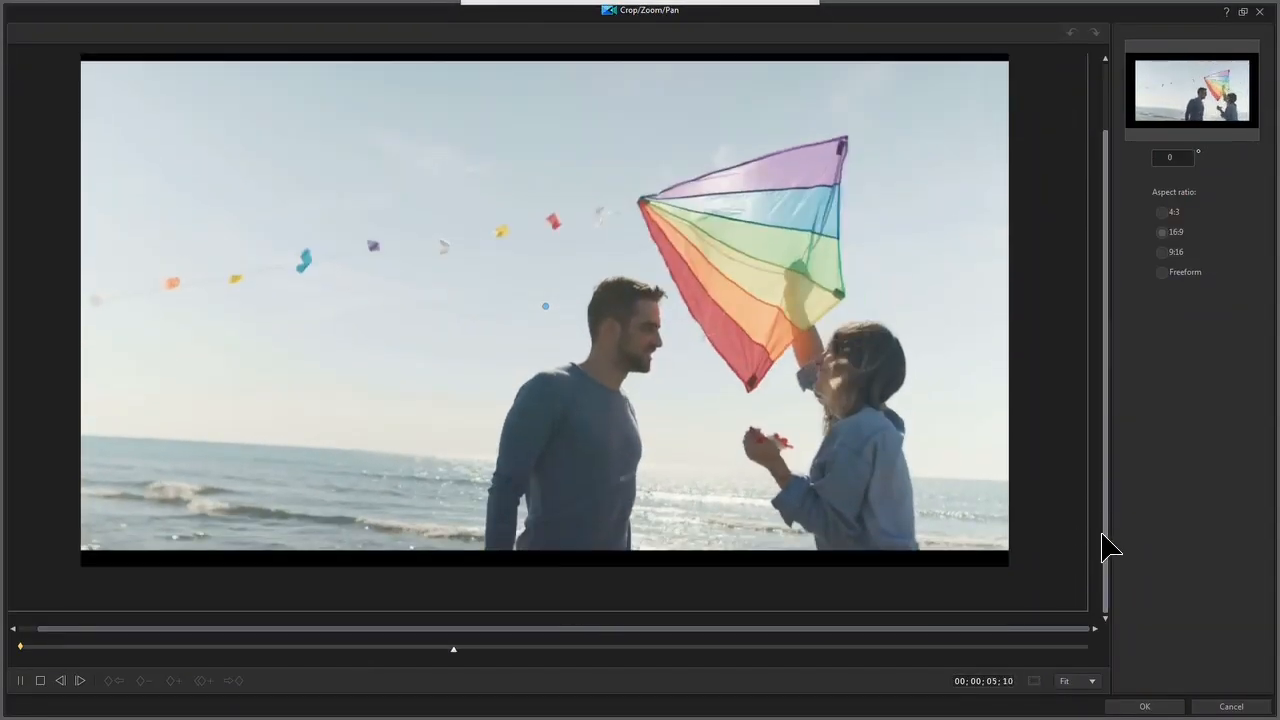
{"action": "left_click_drag", "start_coordinate": [77, 629], "coordinate": [10, 629]}
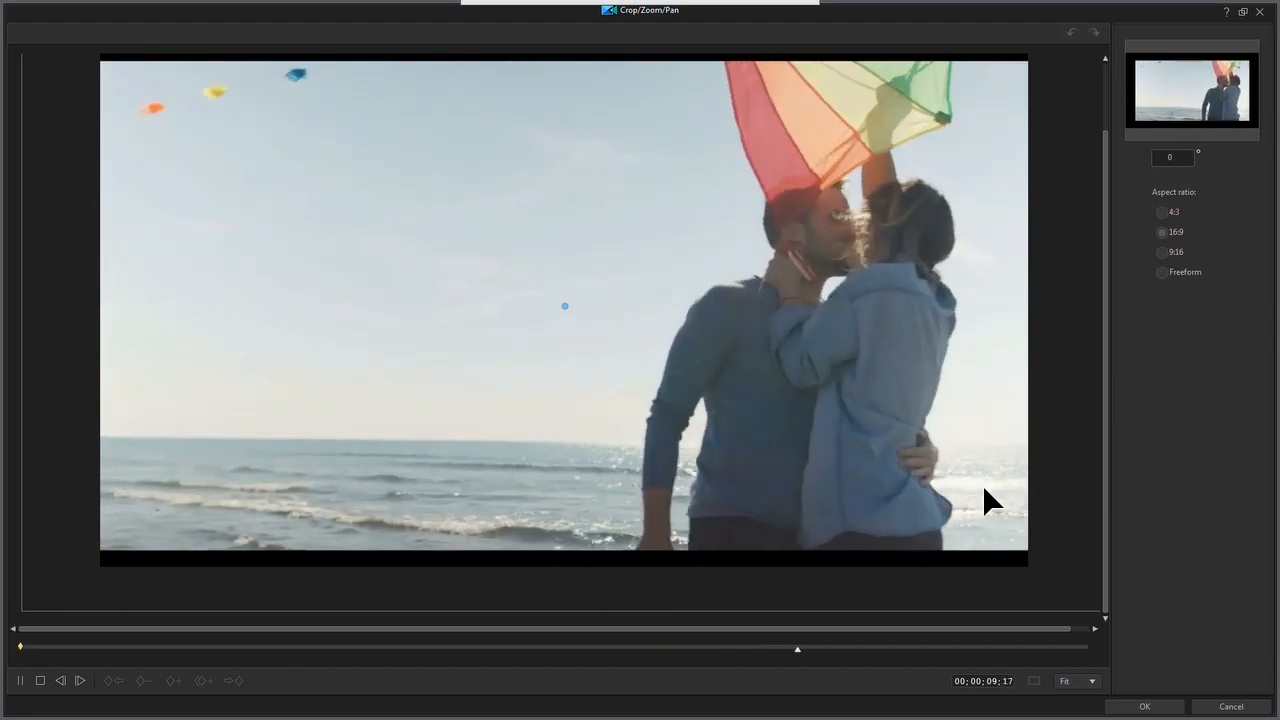
{"action": "left_click", "coordinate": [1088, 681]}
{"action": "left_click", "coordinate": [1080, 651]}
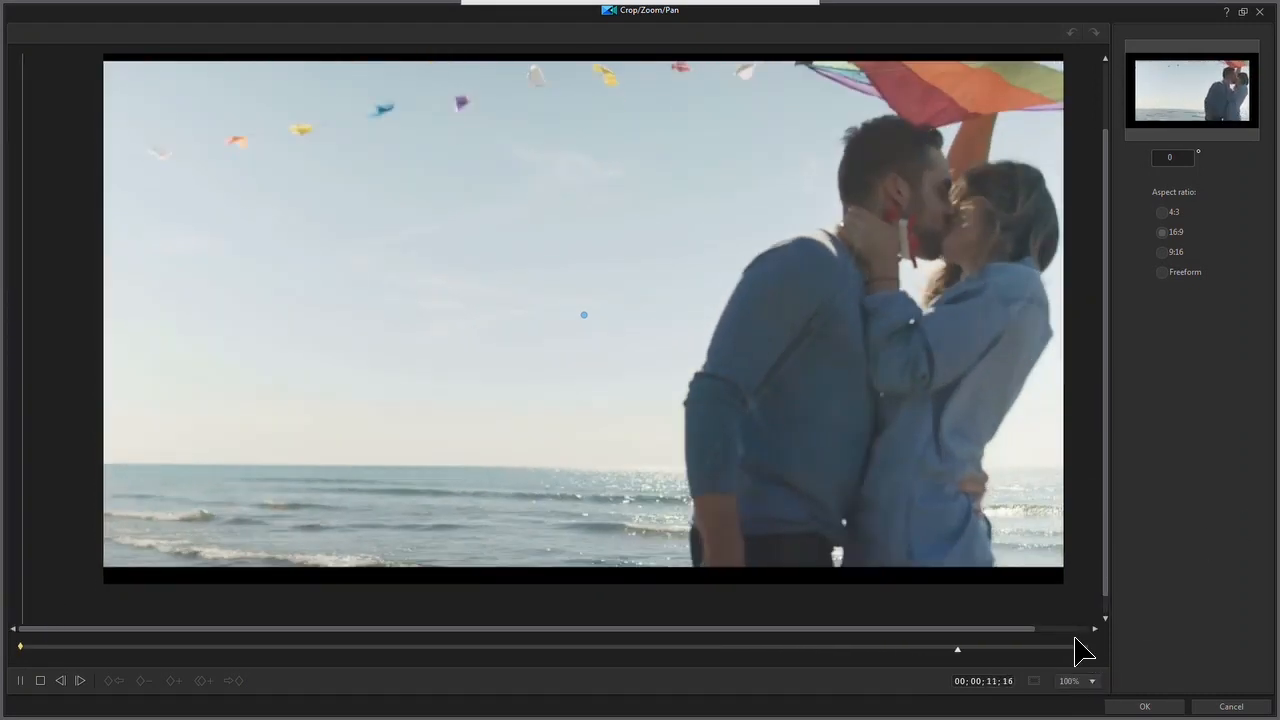
{"action": "left_click", "coordinate": [1092, 681]}
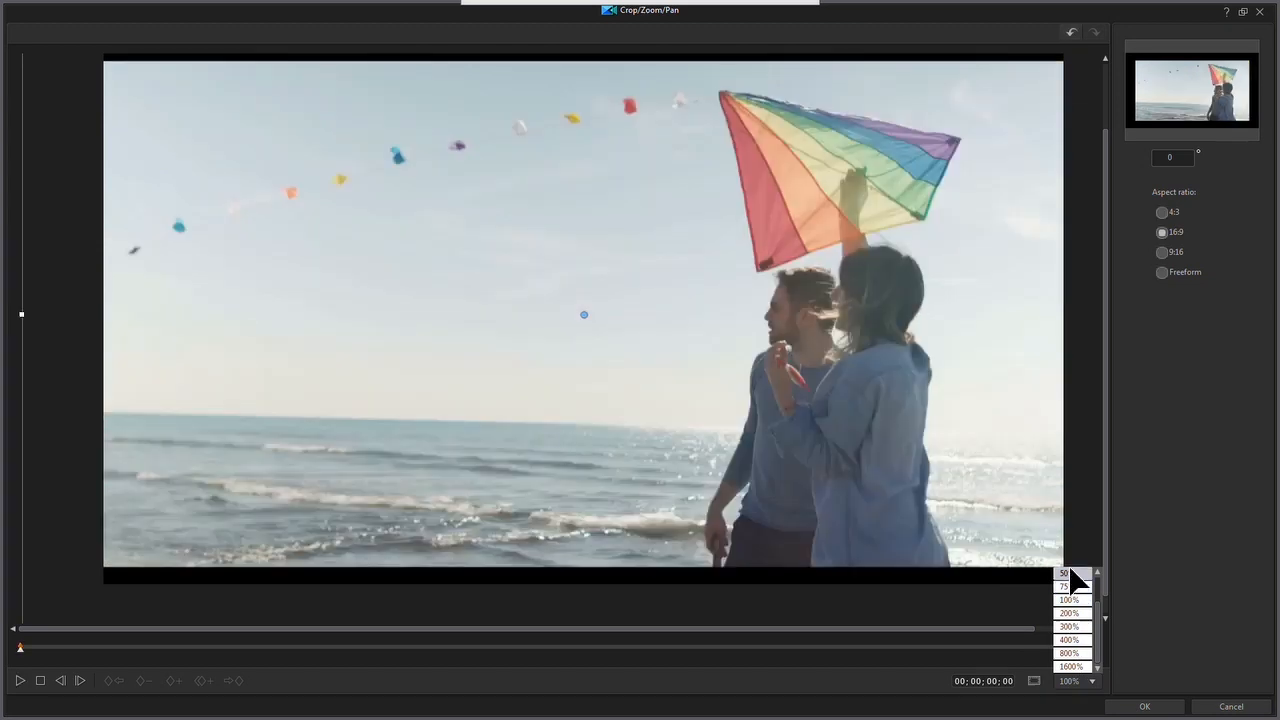
{"action": "left_click", "coordinate": [1097, 572]}
{"action": "left_click", "coordinate": [1097, 572]}
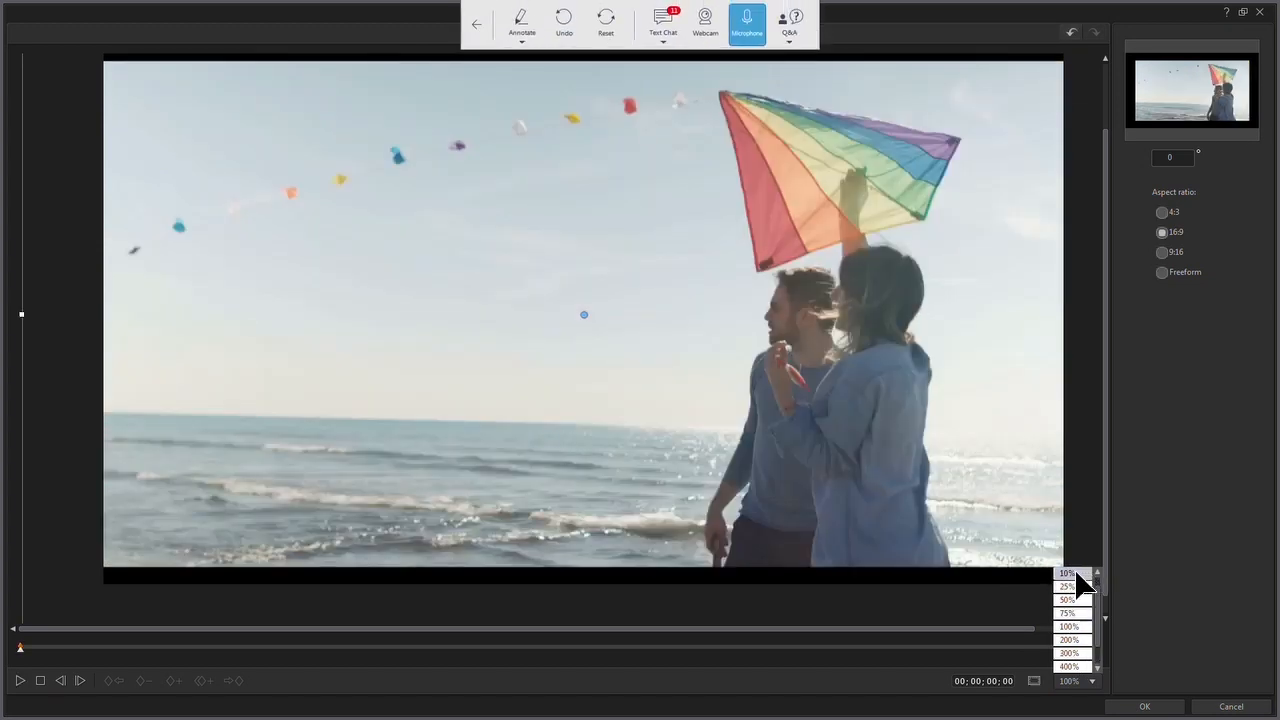
{"action": "left_click", "coordinate": [1075, 572]}
{"action": "left_click_drag", "start_coordinate": [611, 310], "coordinate": [575, 348]}
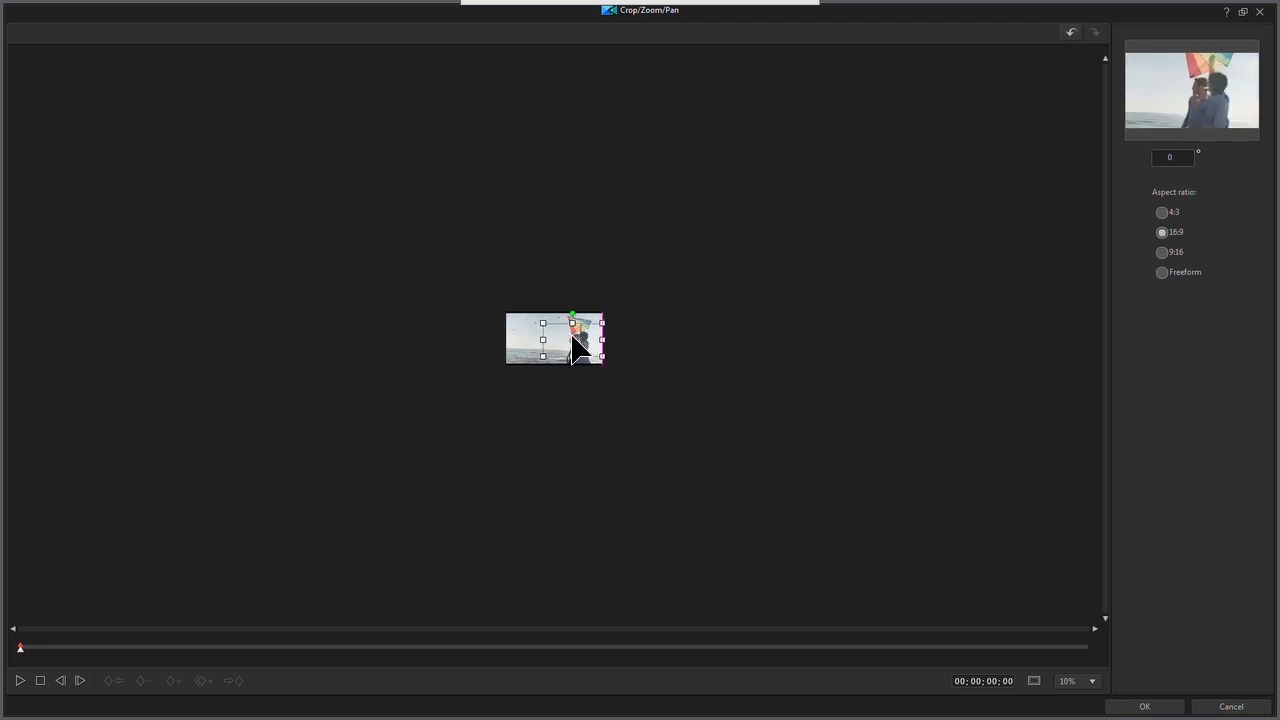
{"action": "left_click", "coordinate": [1140, 705]}
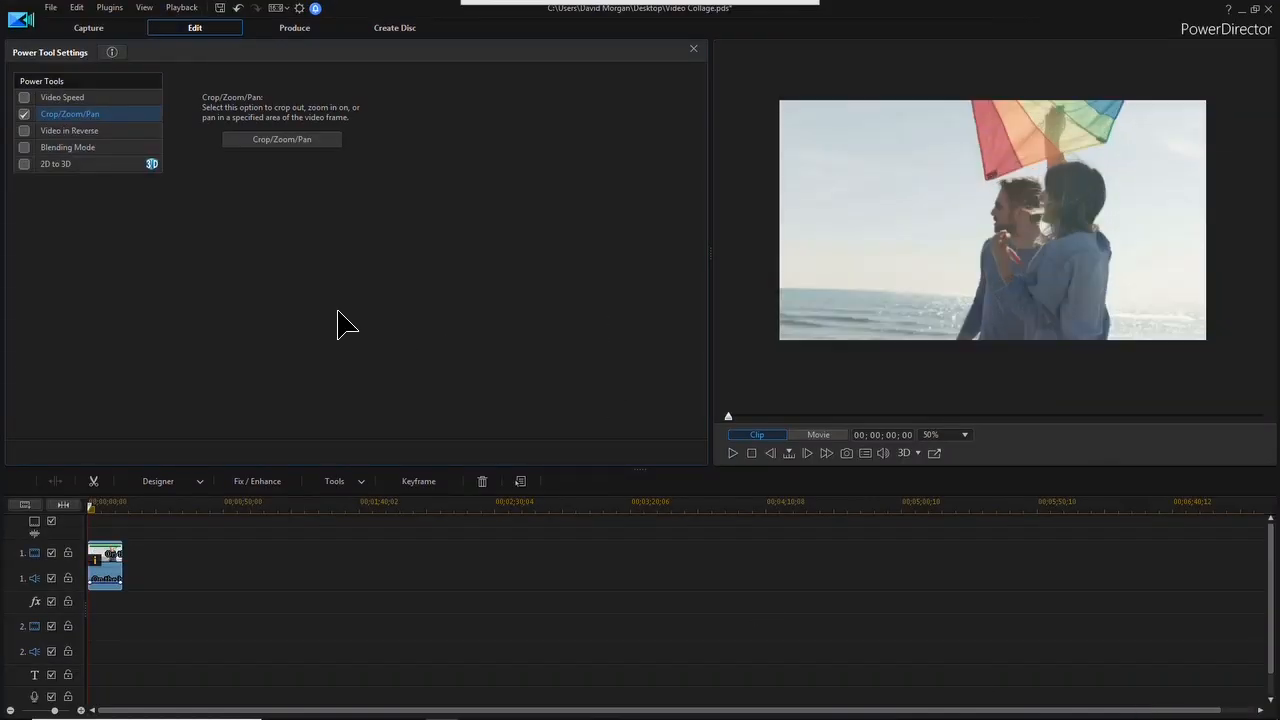
Check the cropped beach clip's Video Stabilizer settings with the stabilizer off, play the clip, and close the settings
{"action": "left_click", "coordinate": [250, 483]}
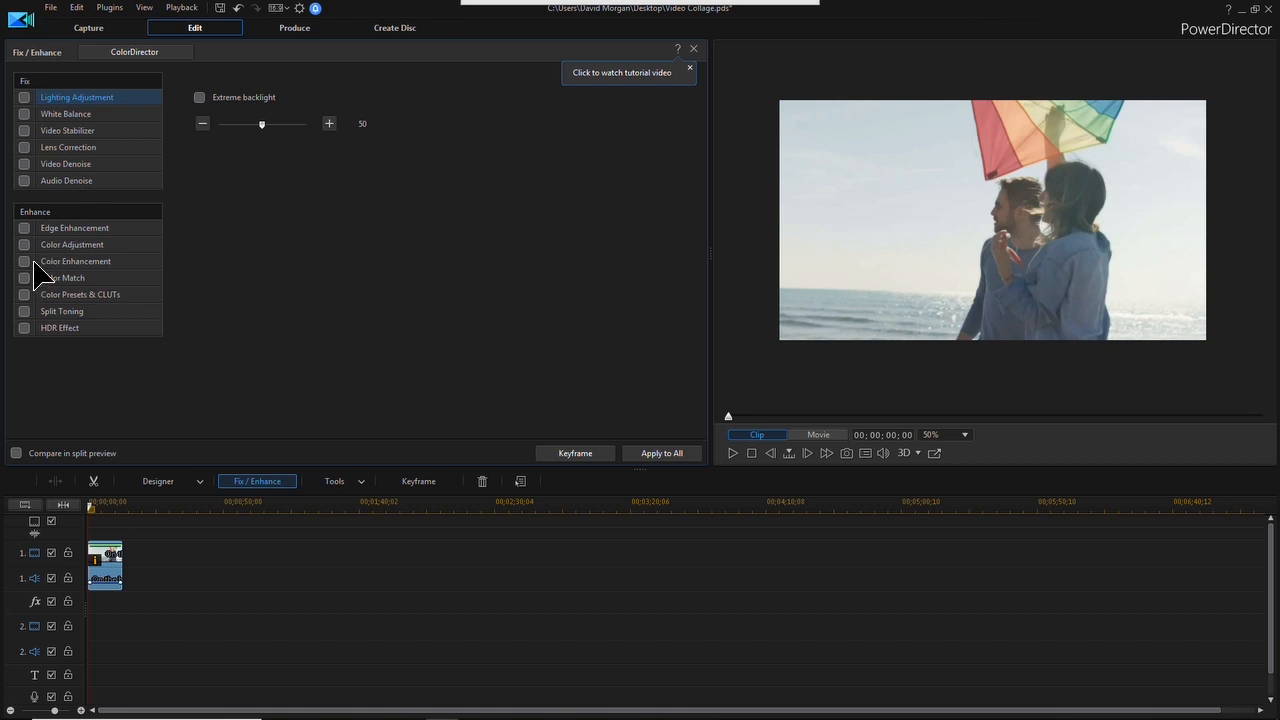
{"action": "left_click", "coordinate": [26, 131]}
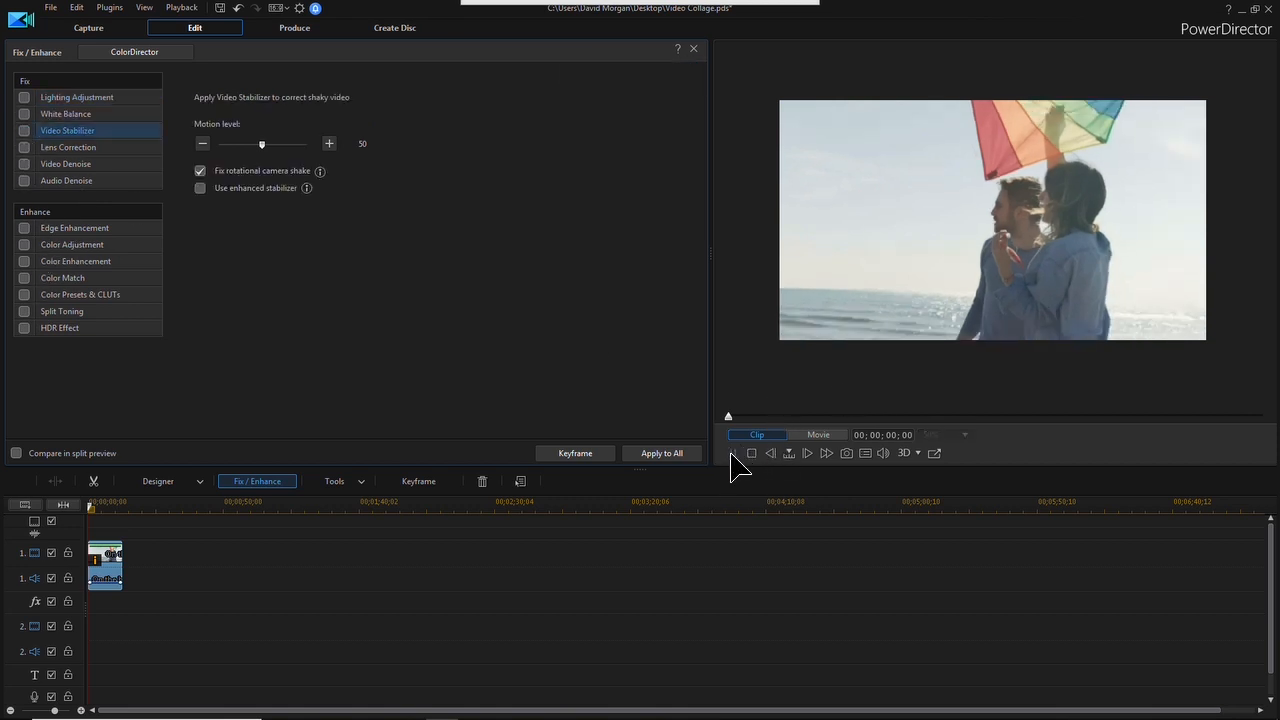
{"action": "left_click", "coordinate": [733, 453]}
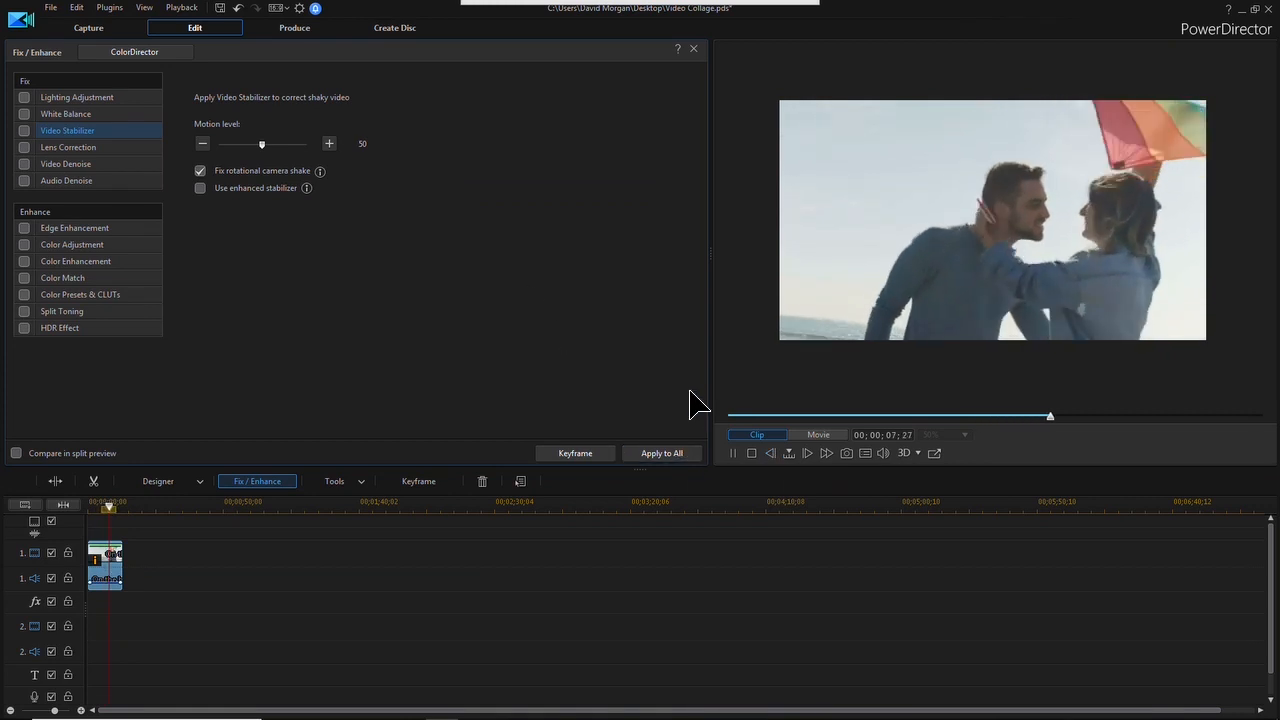
{"action": "left_click", "coordinate": [753, 455]}
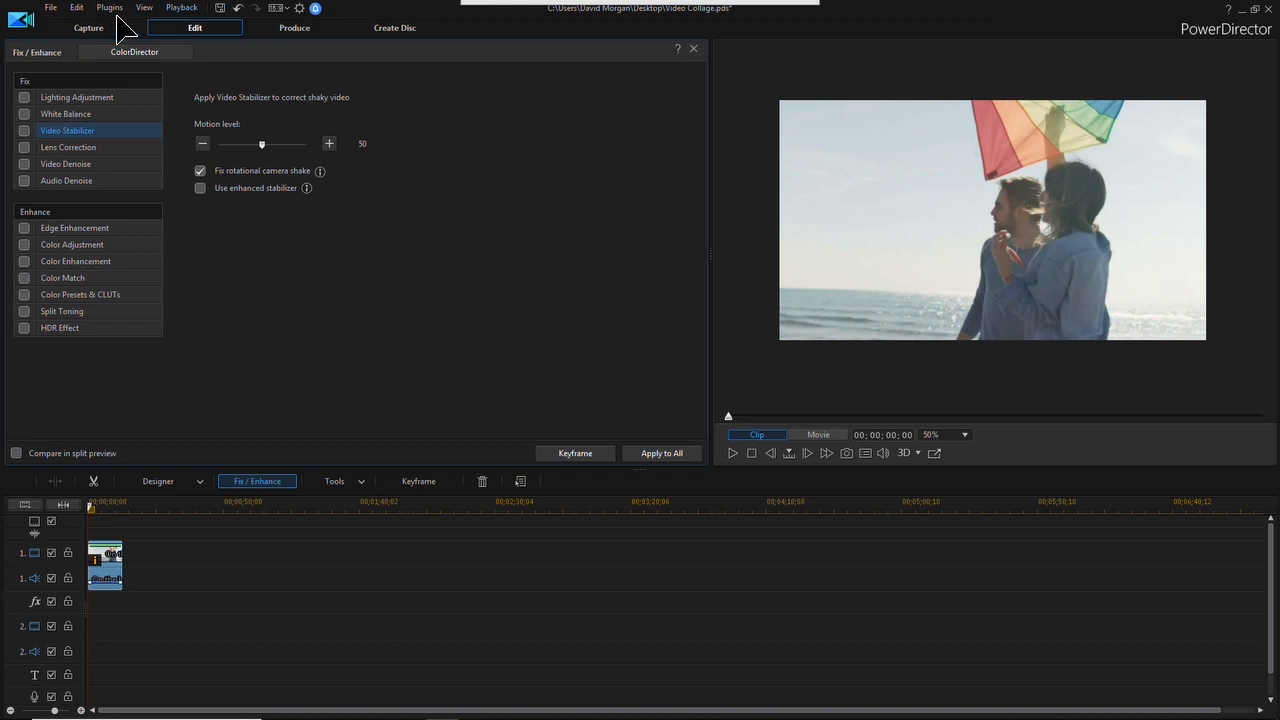
{"action": "left_click", "coordinate": [695, 48]}
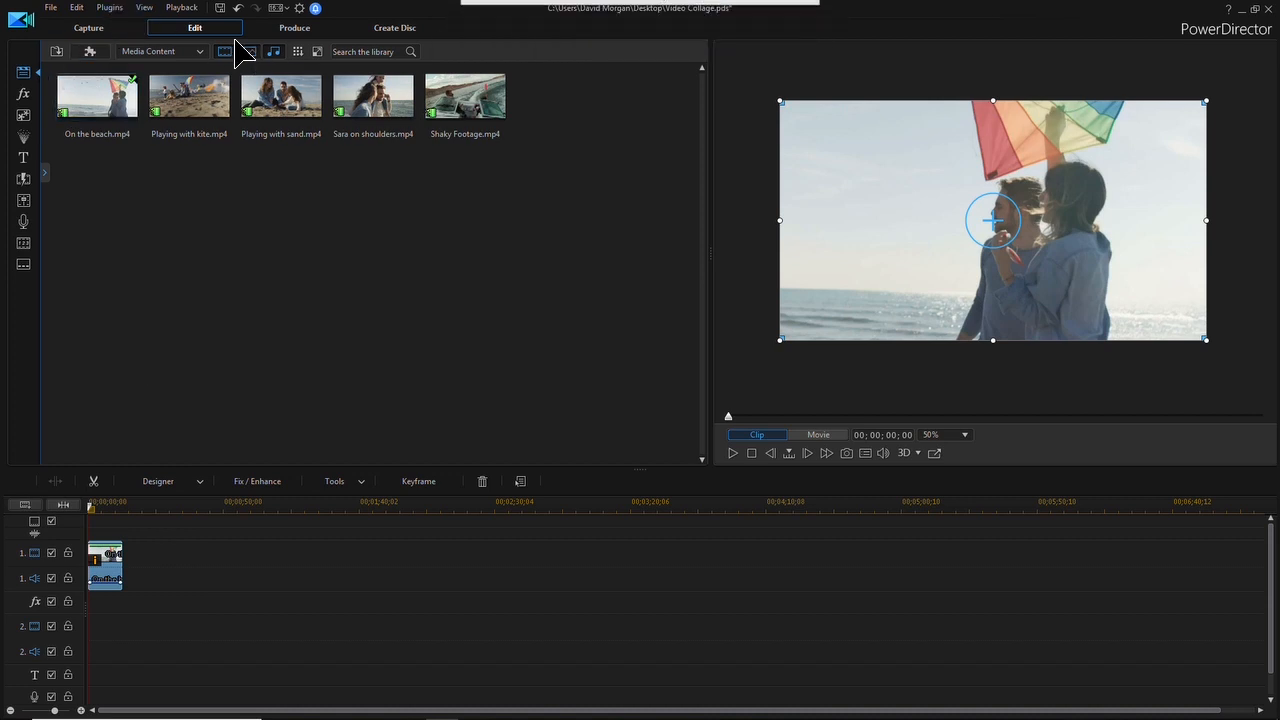
Preview the cropped beach clip and produce it as an H.264 AVC MP4 with the MPEG-4 1920 x 1080/24p (16 Mbps) profile
{"action": "left_click", "coordinate": [732, 453]}
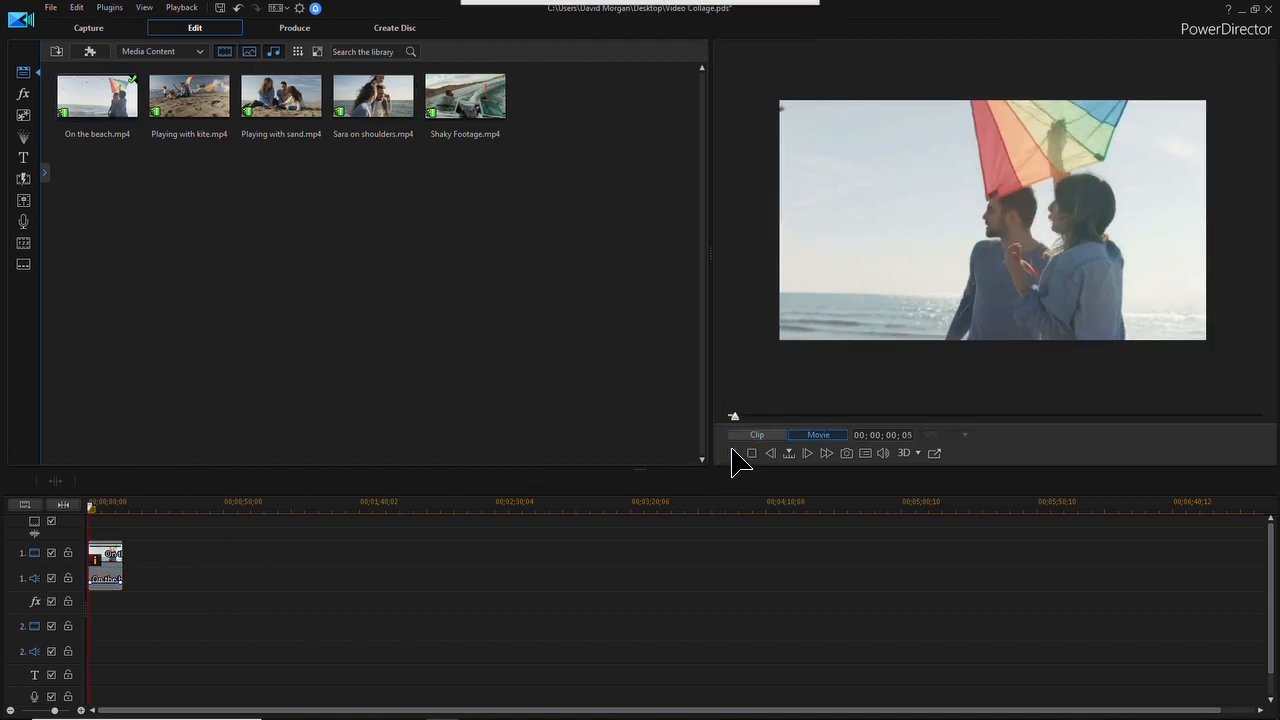
{"action": "left_click", "coordinate": [751, 453]}
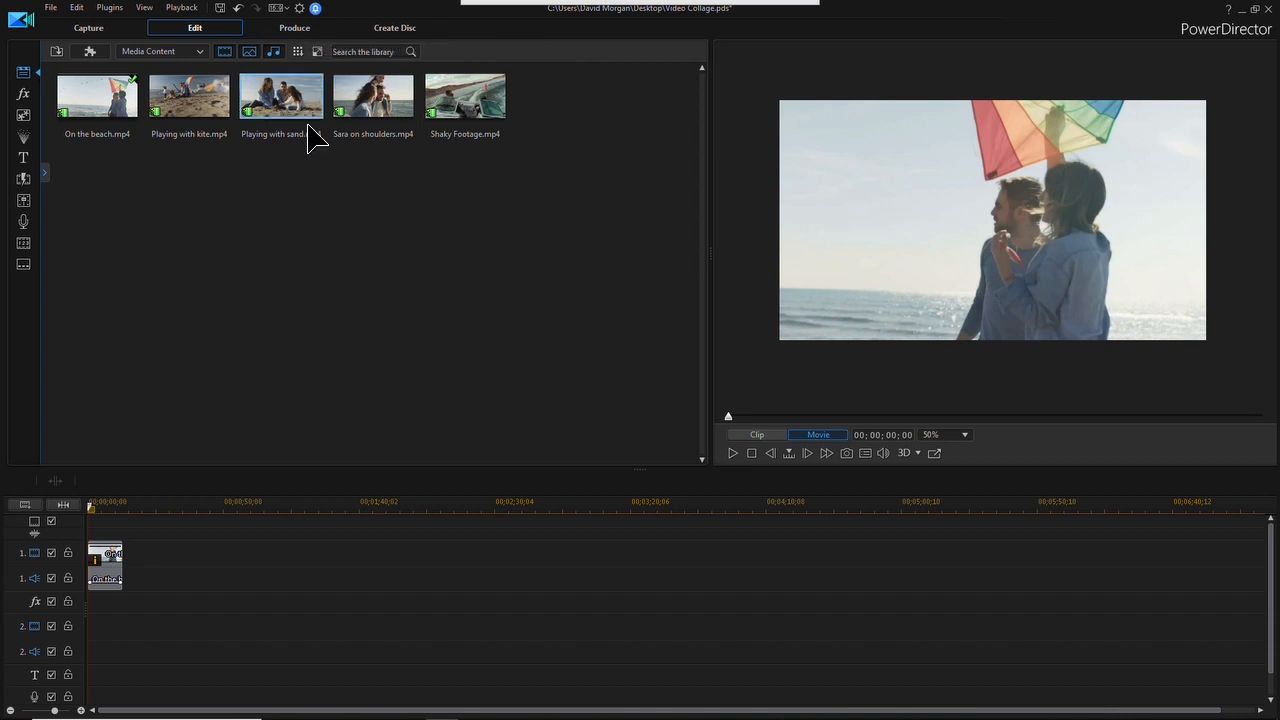
{"action": "left_click", "coordinate": [296, 36]}
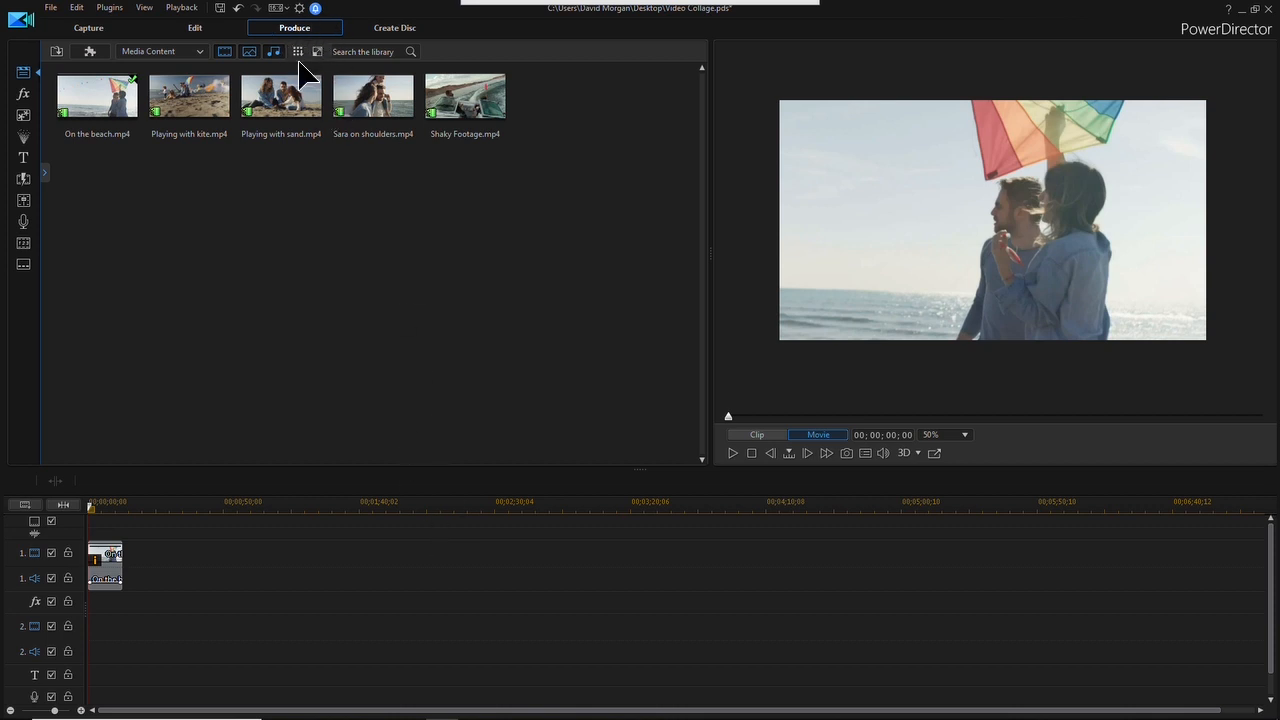
{"action": "left_click", "coordinate": [308, 27]}
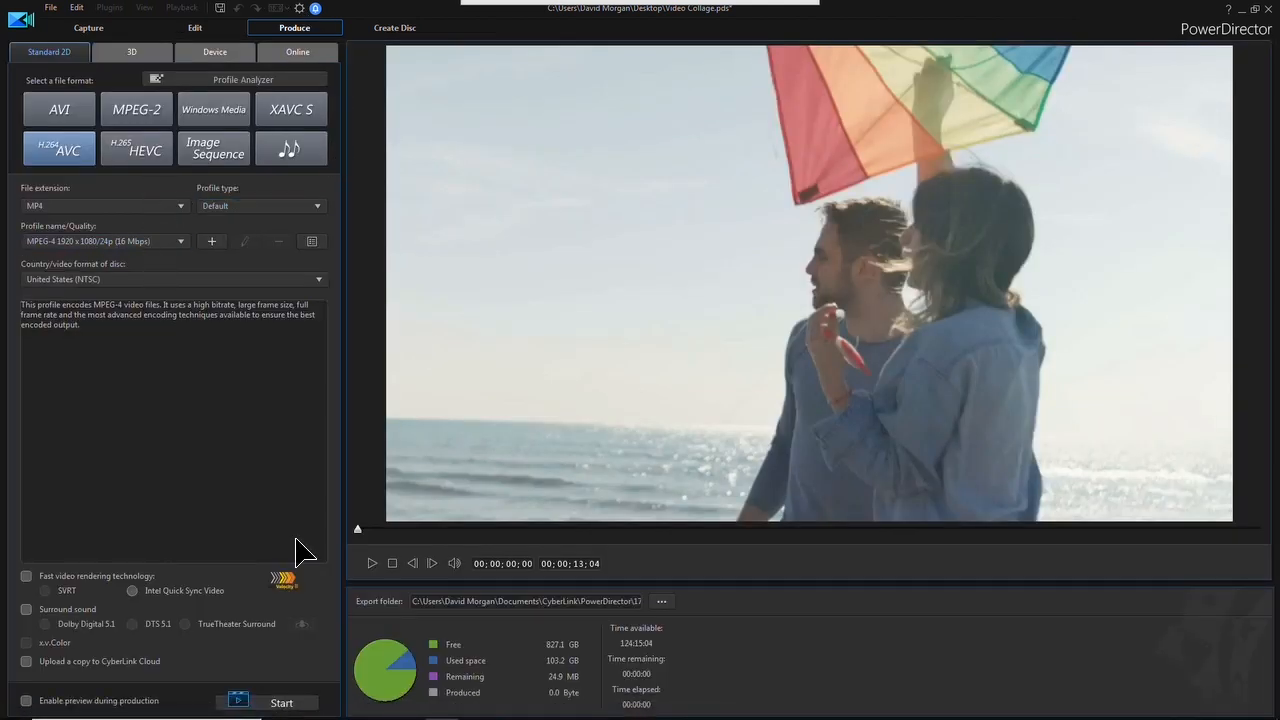
{"action": "left_click", "coordinate": [282, 703]}
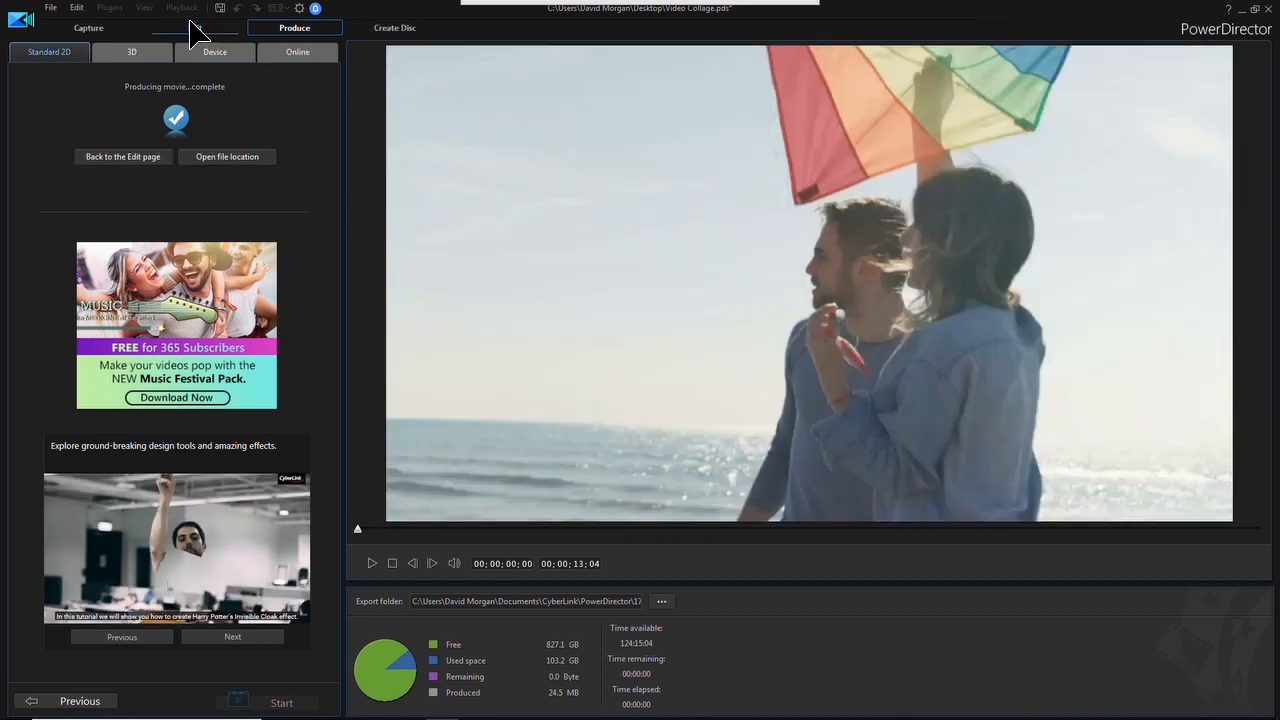
Return to the editing workspace and play the produced Video Collage.mp4 from the media library
{"action": "left_click", "coordinate": [191, 22]}
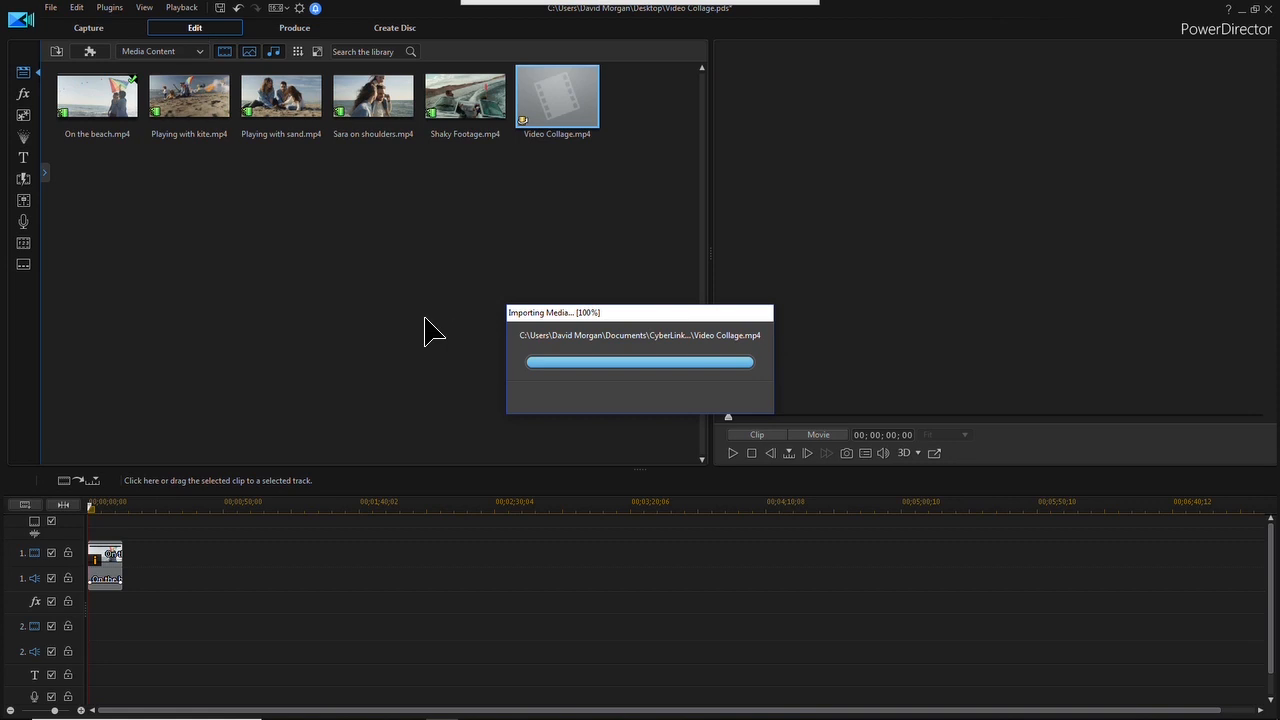
{"action": "left_click", "coordinate": [734, 454]}
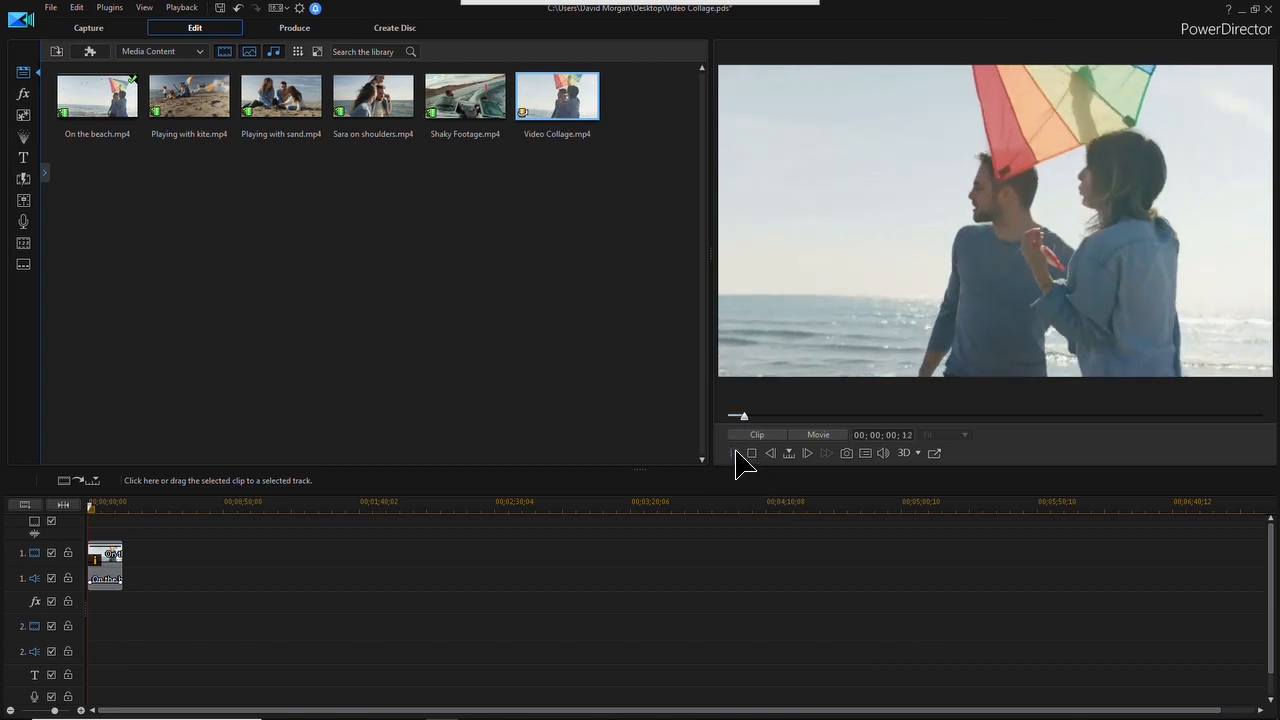
{"action": "left_click", "coordinate": [751, 453]}
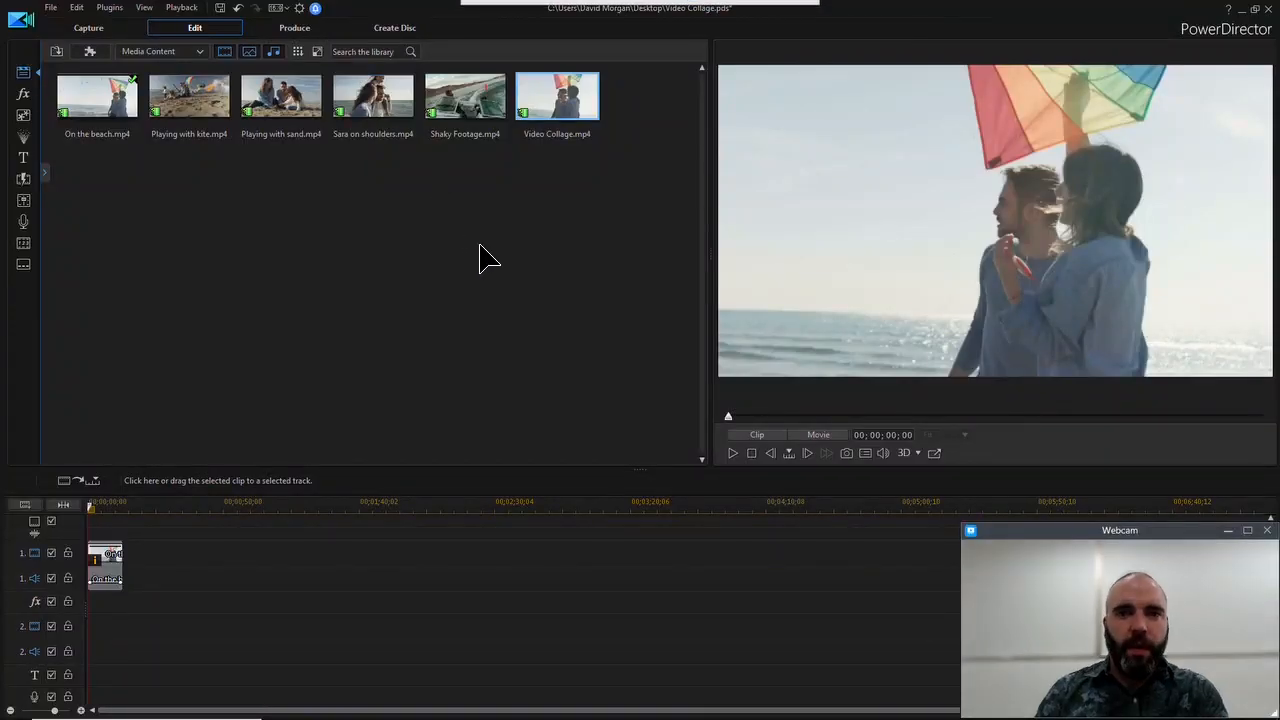
Delete the beach clip from video track 1 and open the Video Collage Designer
{"action": "left_click", "coordinate": [108, 568]}
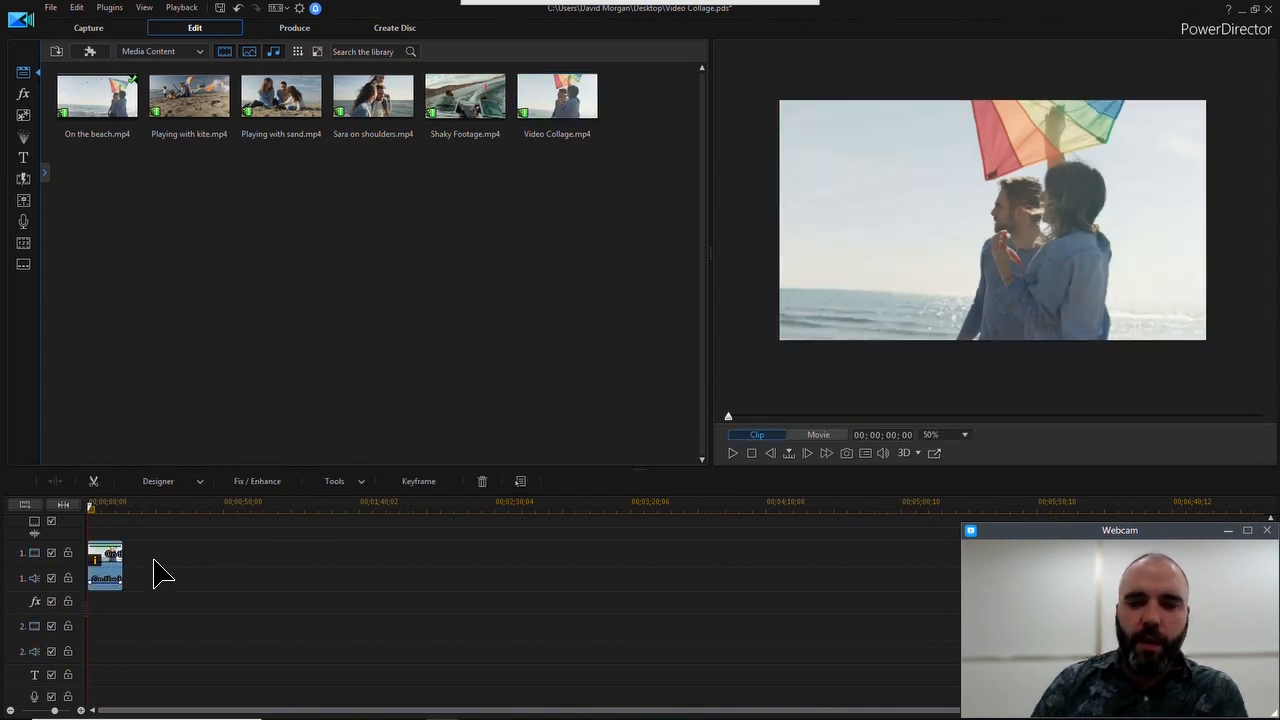
{"action": "key", "text": "Delete"}
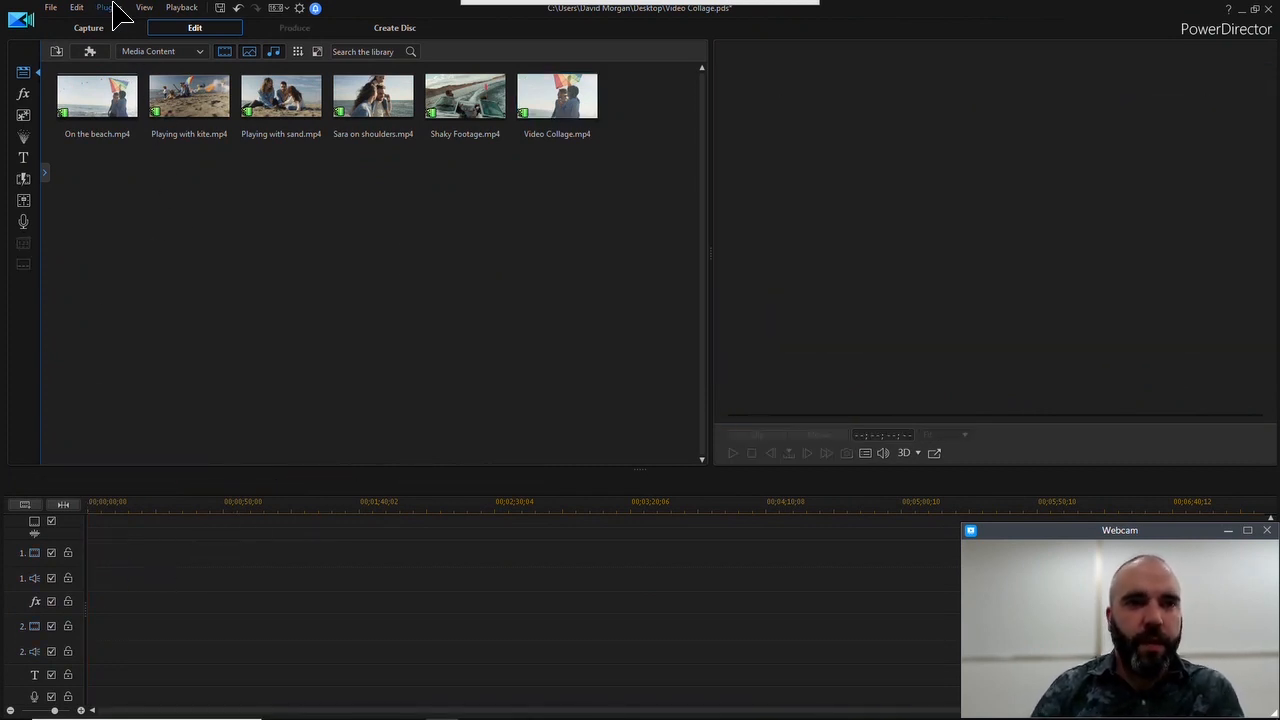
{"action": "left_click", "coordinate": [110, 7]}
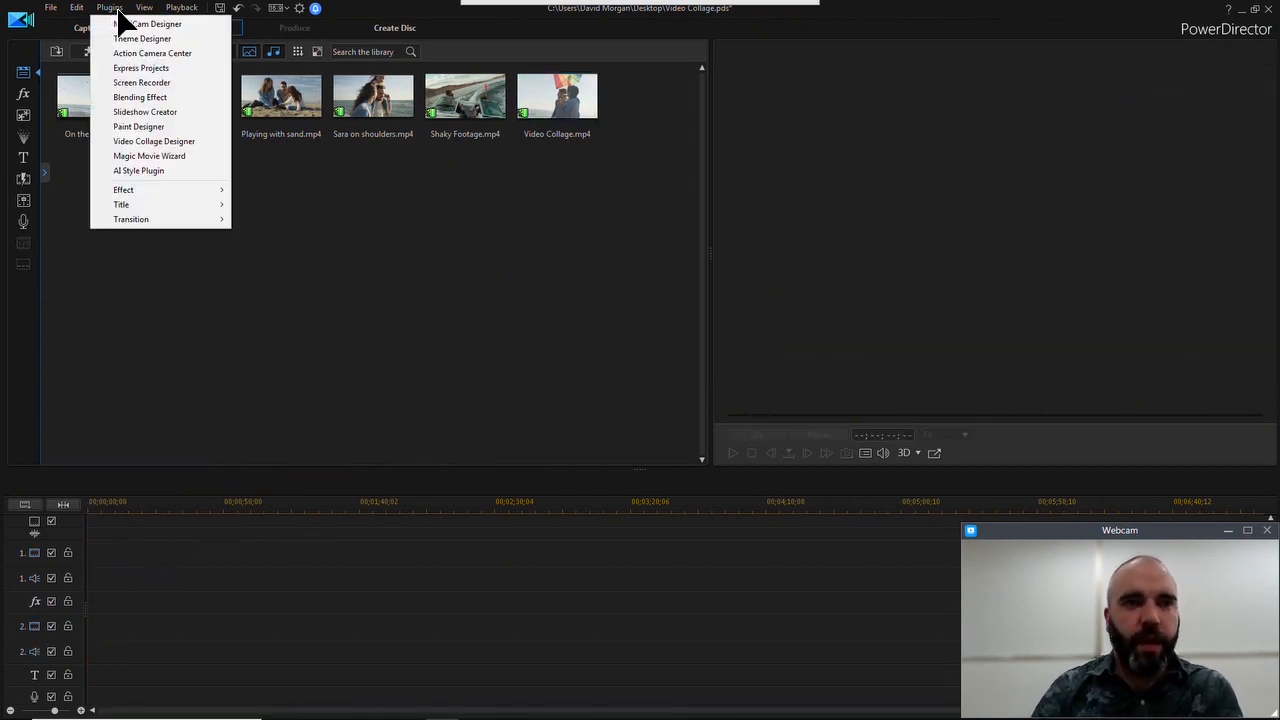
{"action": "left_click", "coordinate": [154, 141]}
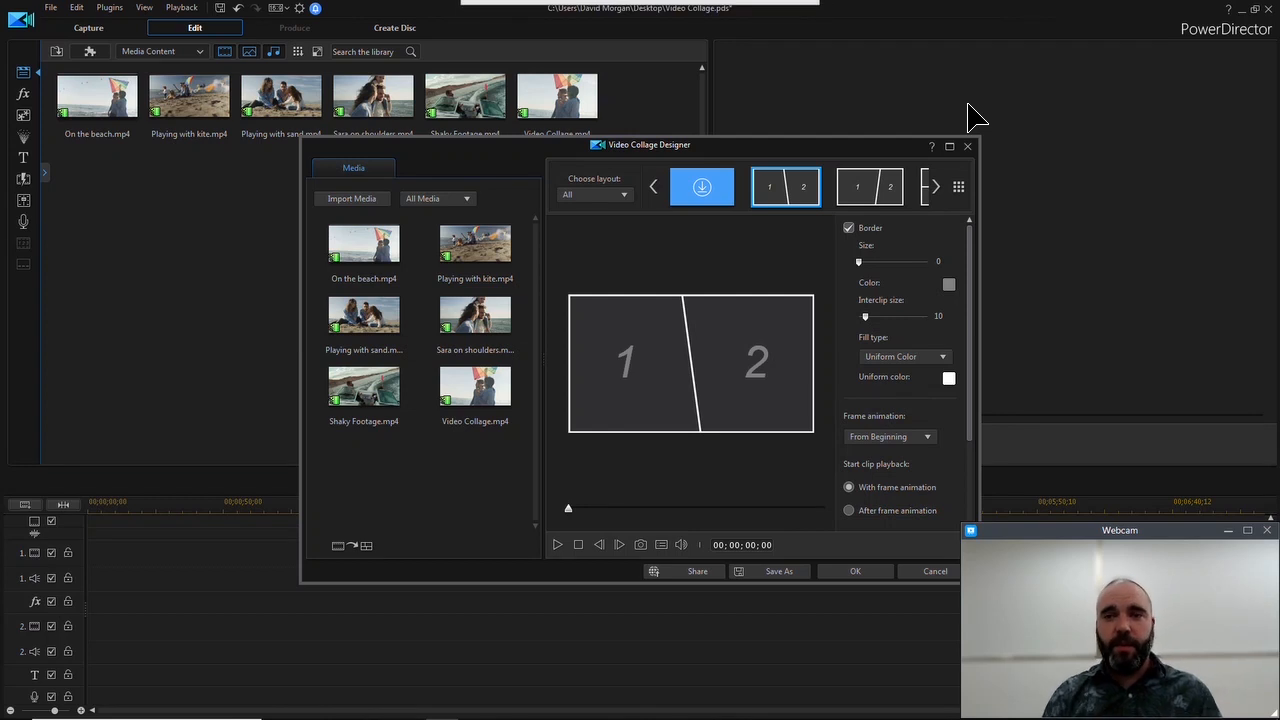
Browse the collage layouts and apply the slanted four-frame one with frames 1 and 2 at the sides and 4 above 3
{"action": "left_click", "coordinate": [958, 187]}
{"action": "scroll", "coordinate": [725, 340], "scroll_direction": "down", "scroll_amount": 5}
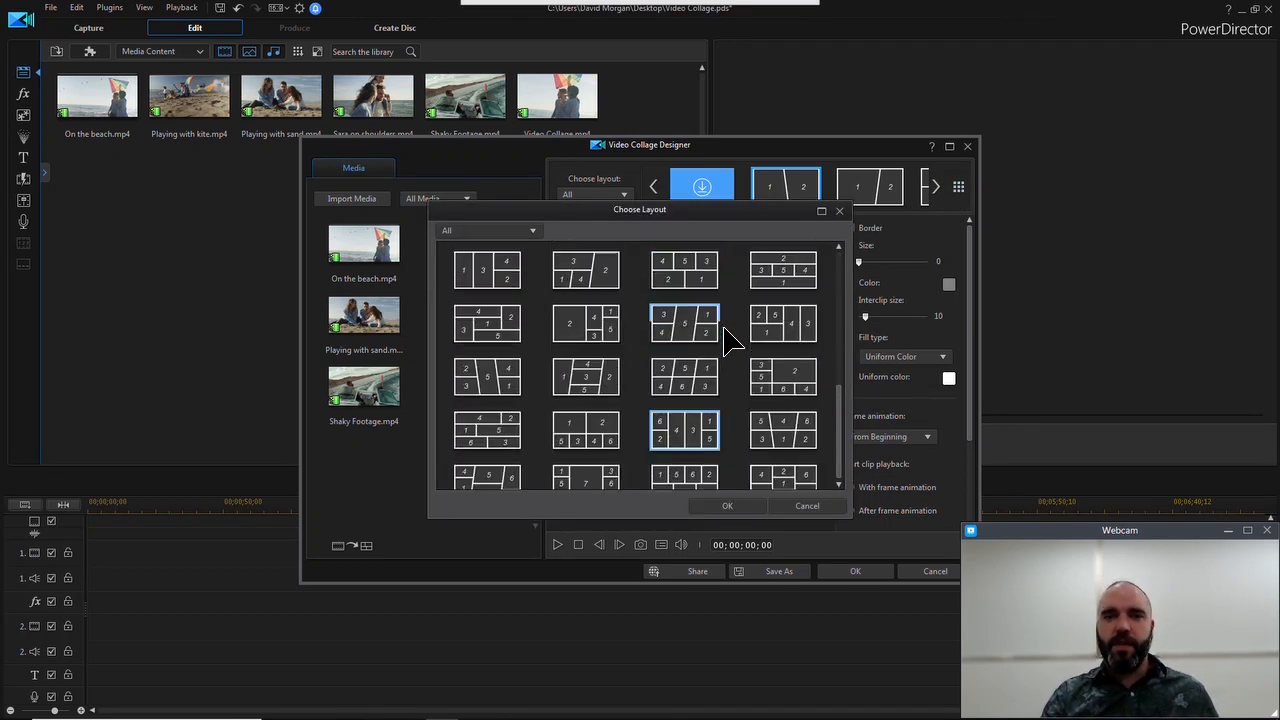
{"action": "scroll", "coordinate": [731, 342], "scroll_direction": "up", "scroll_amount": 5}
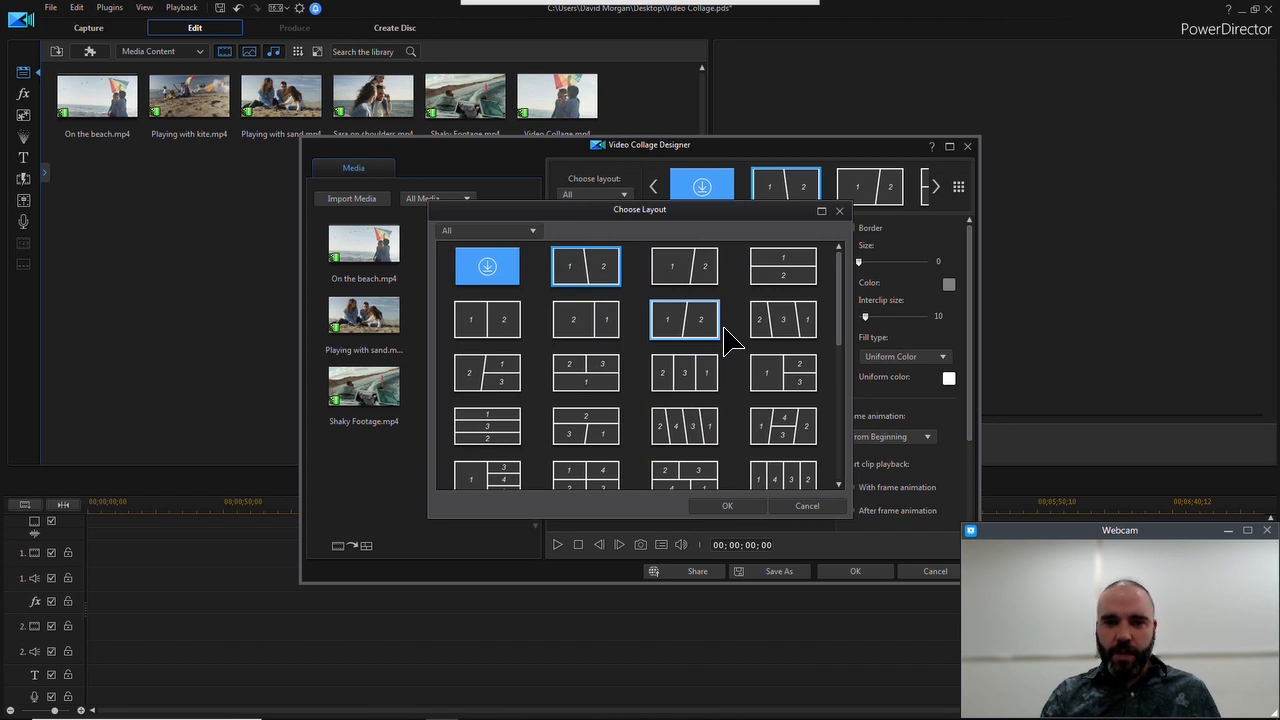
{"action": "scroll", "coordinate": [775, 425], "scroll_direction": "down", "scroll_amount": 8}
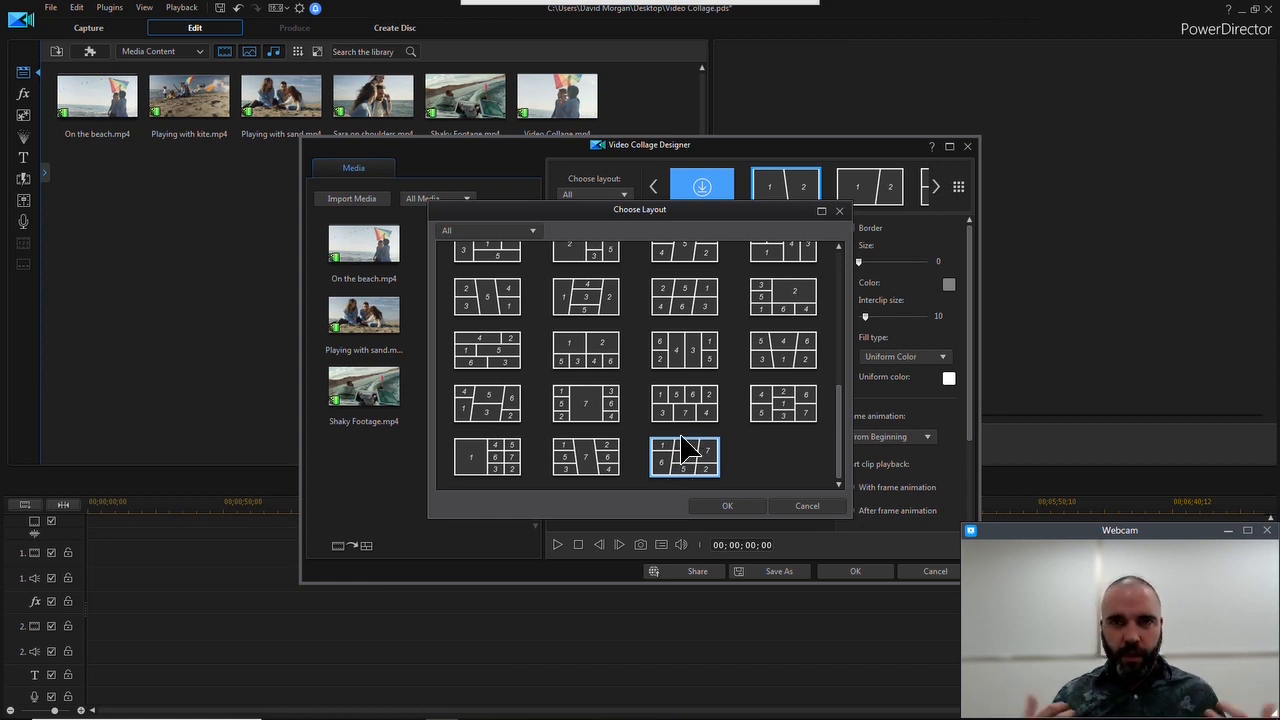
{"action": "scroll", "coordinate": [730, 349], "scroll_direction": "up", "scroll_amount": 8}
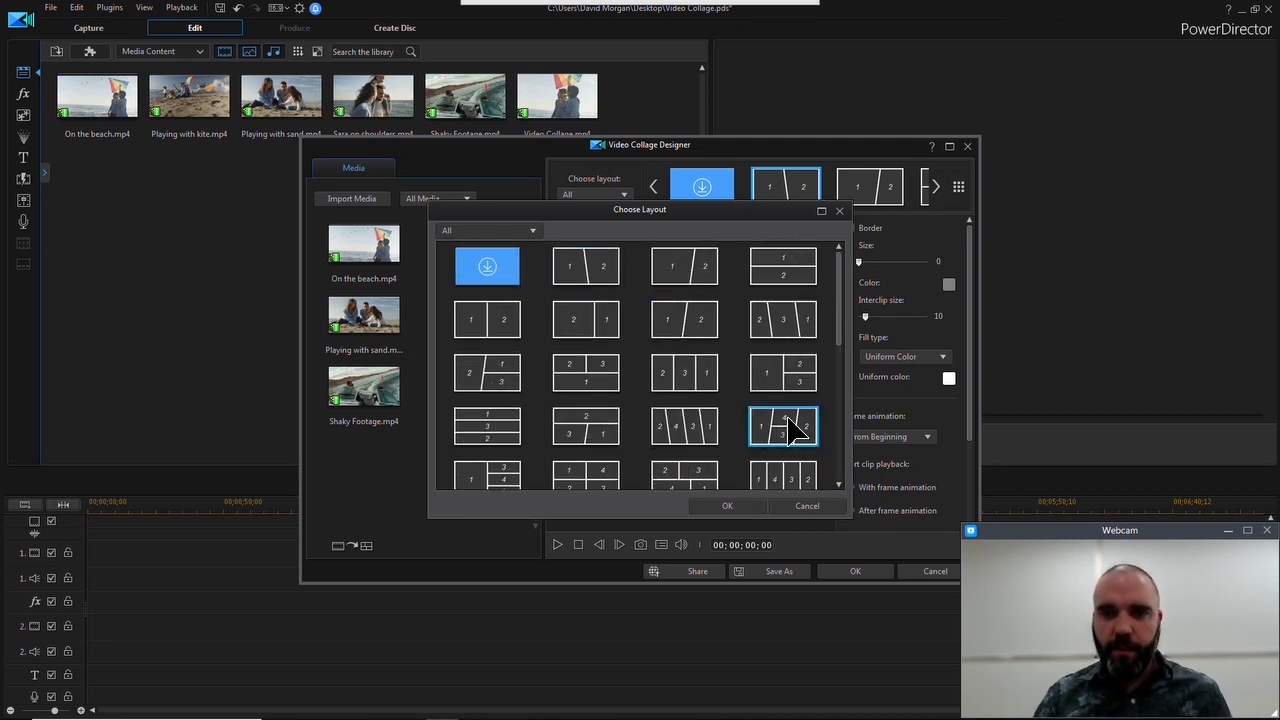
{"action": "left_click", "coordinate": [730, 506]}
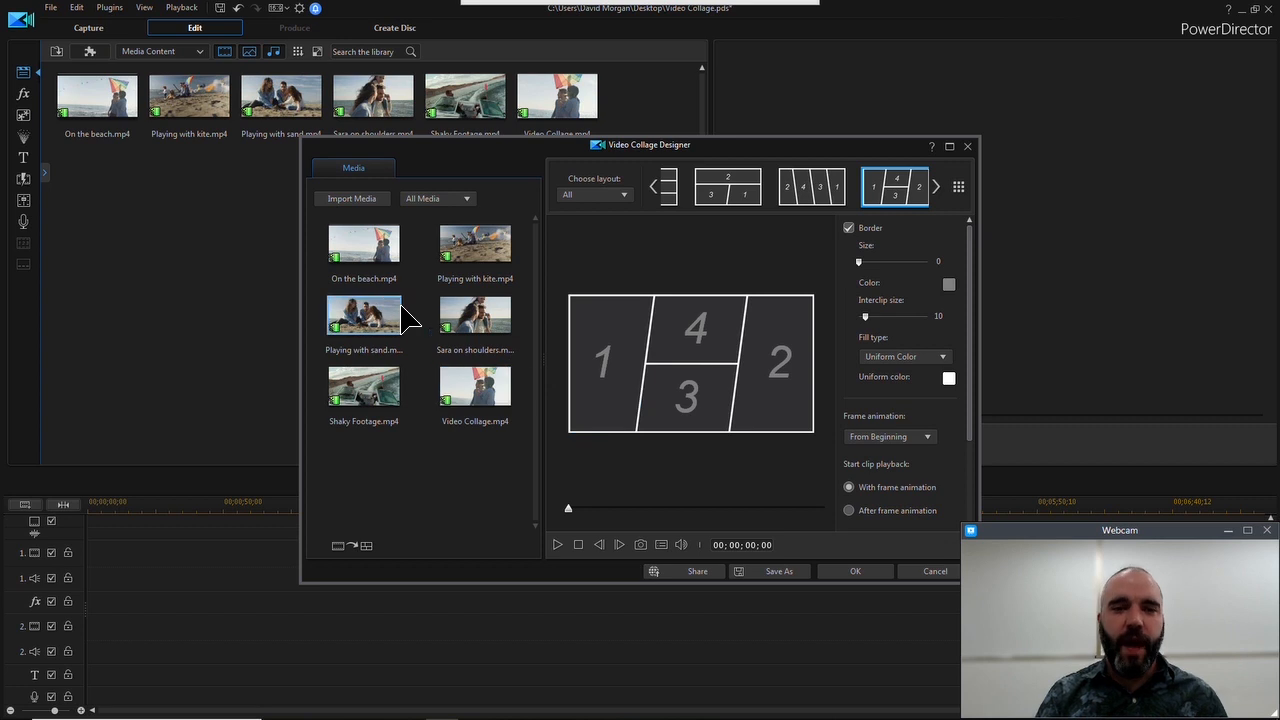
Fill the collage with Playing with kite.mp4 in frame 1, Video Collage.mp4 in 4, the Playing with sand clip in 3 and the shoulders clip in 2
{"action": "left_click_drag", "start_coordinate": [491, 251], "coordinate": [617, 370]}
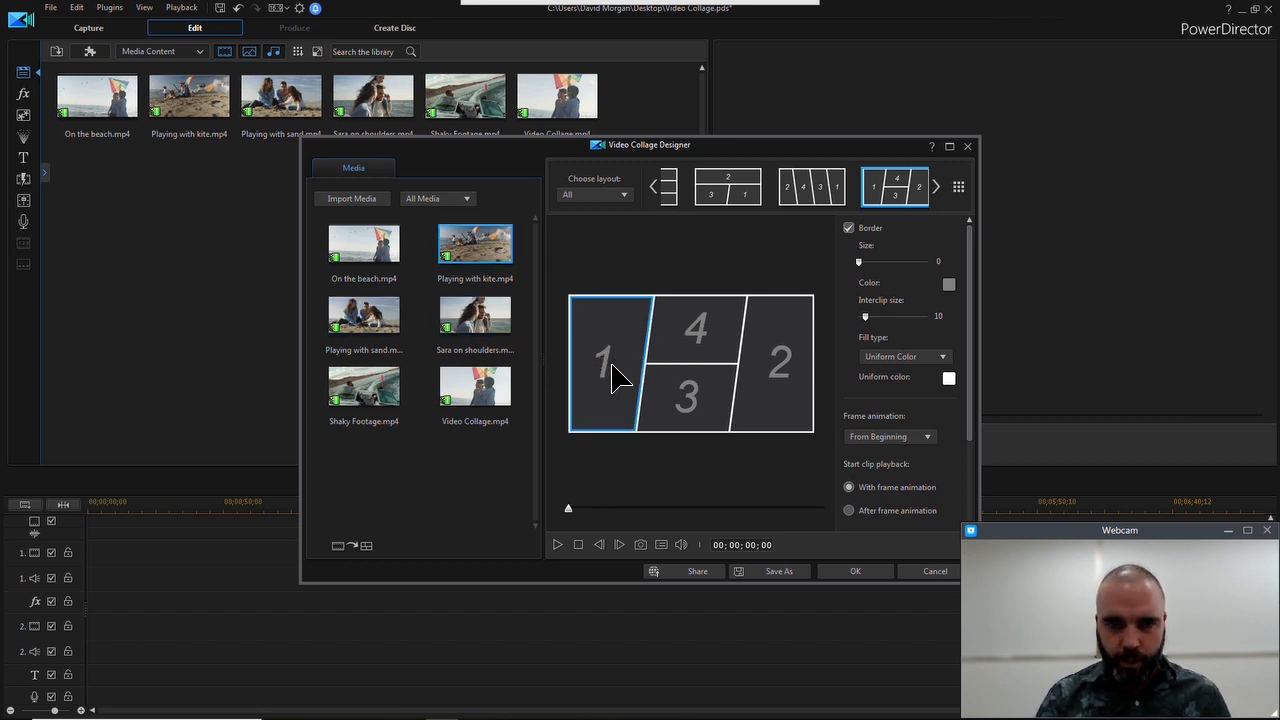
{"action": "left_click_drag", "start_coordinate": [603, 370], "coordinate": [648, 360]}
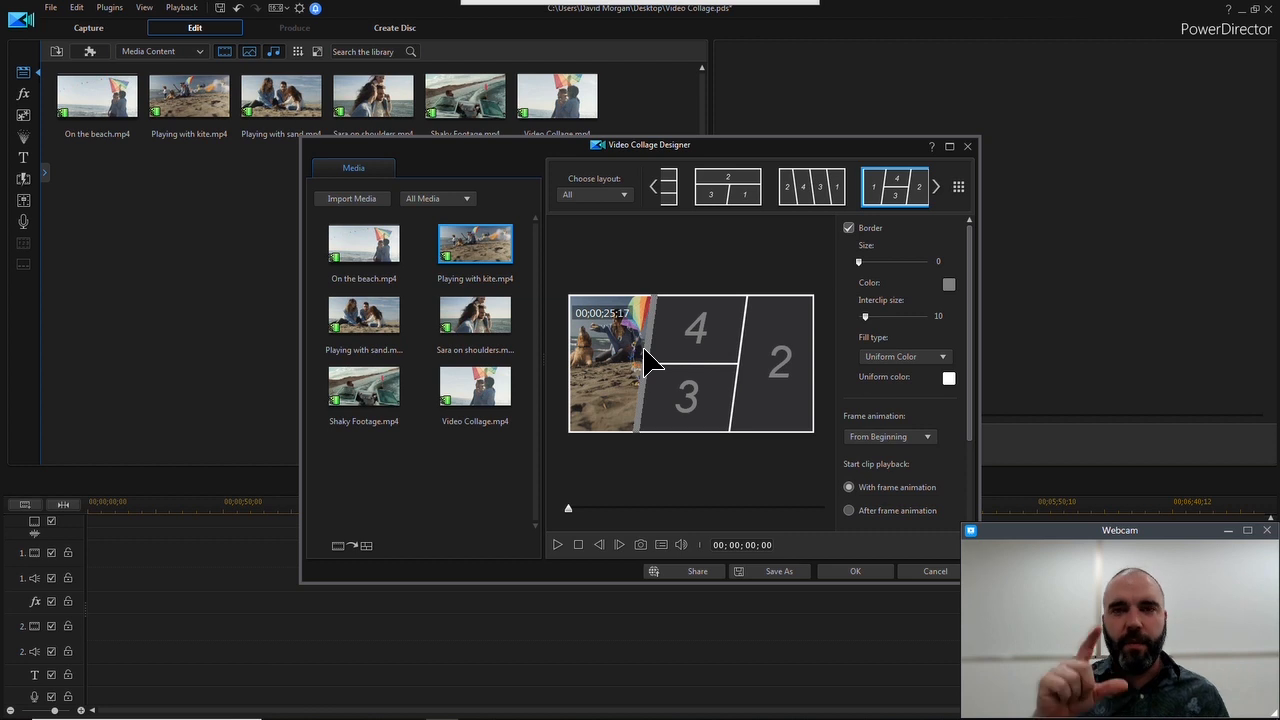
{"action": "mouse_move", "coordinate": [646, 347]}
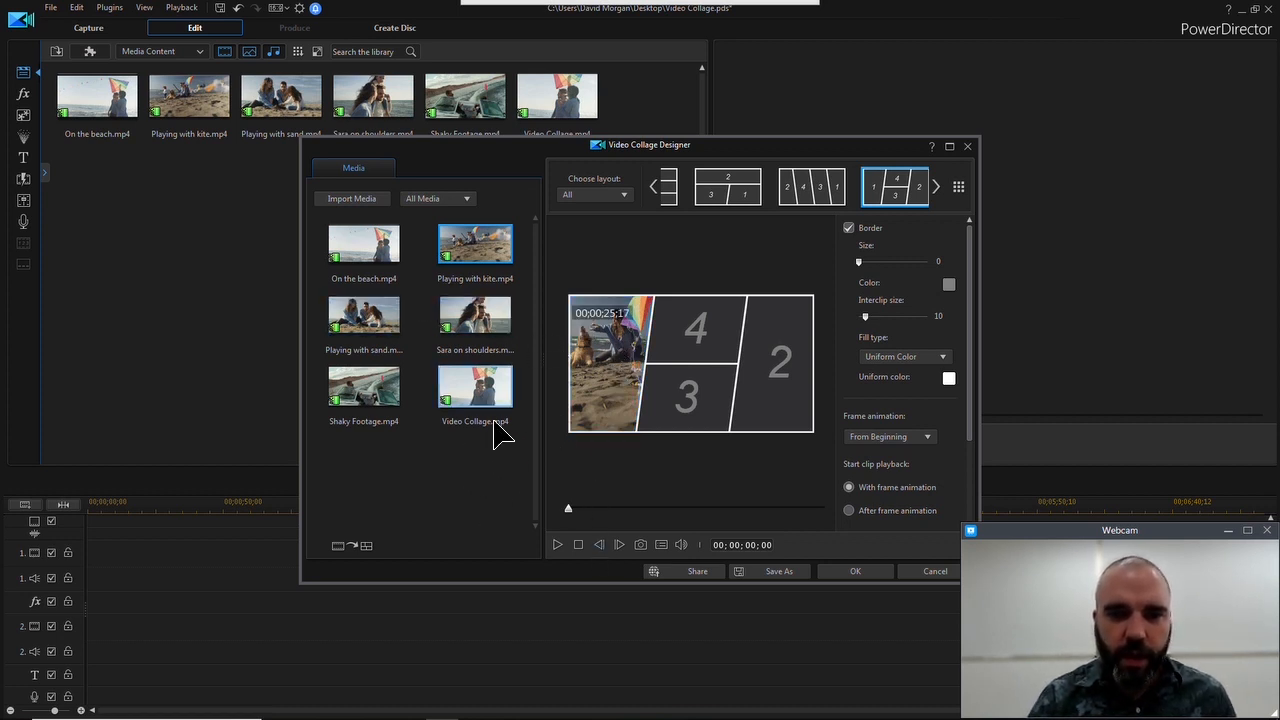
{"action": "left_click_drag", "start_coordinate": [490, 410], "coordinate": [703, 342]}
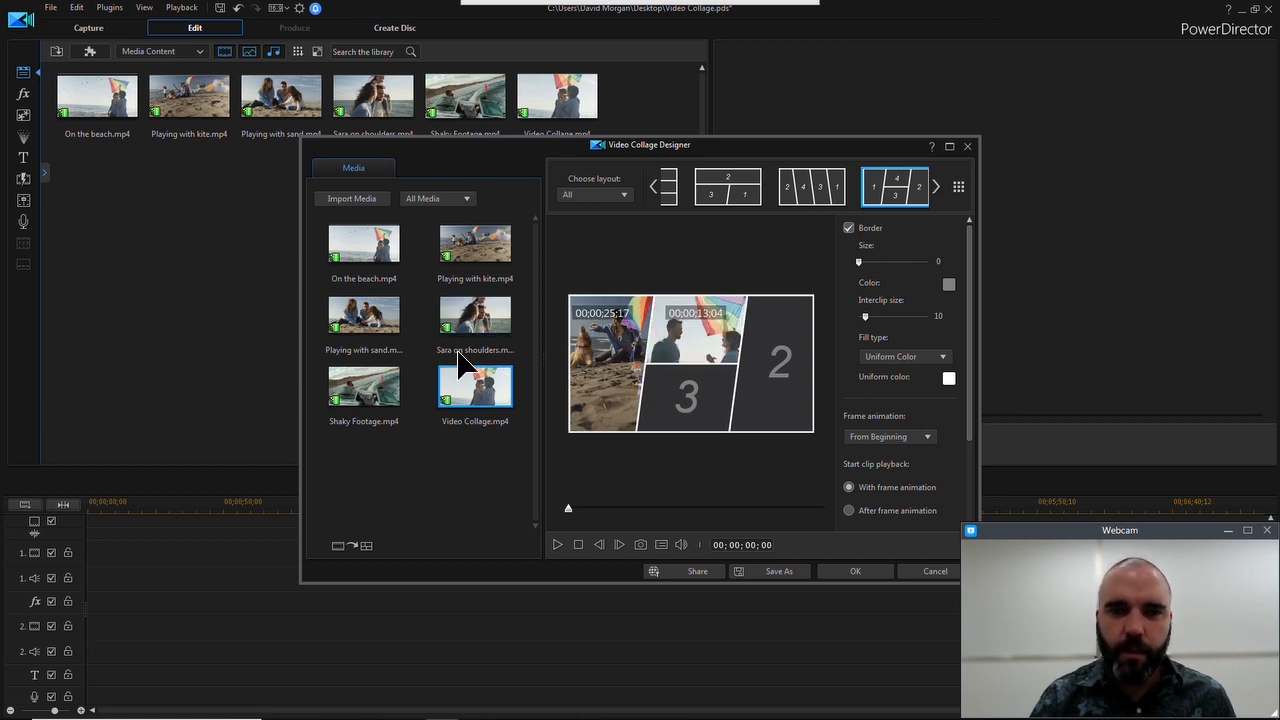
{"action": "left_click_drag", "start_coordinate": [360, 333], "coordinate": [694, 408]}
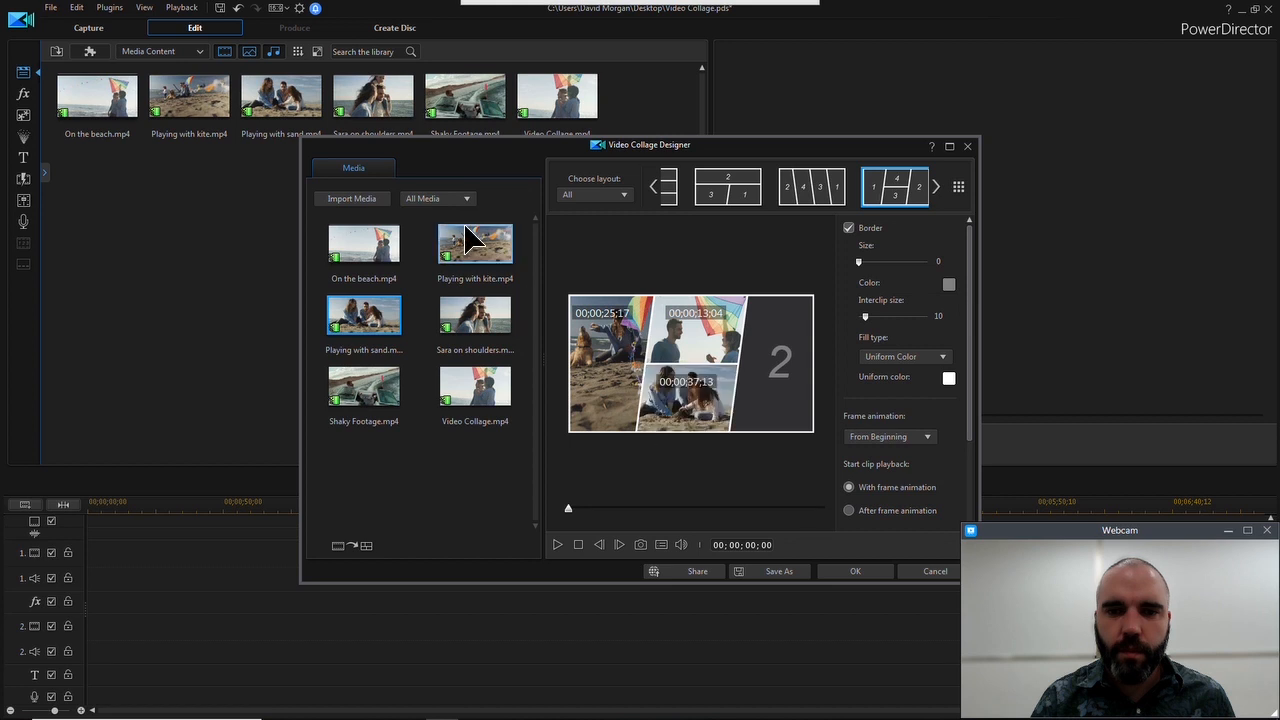
{"action": "left_click_drag", "start_coordinate": [470, 320], "coordinate": [784, 370]}
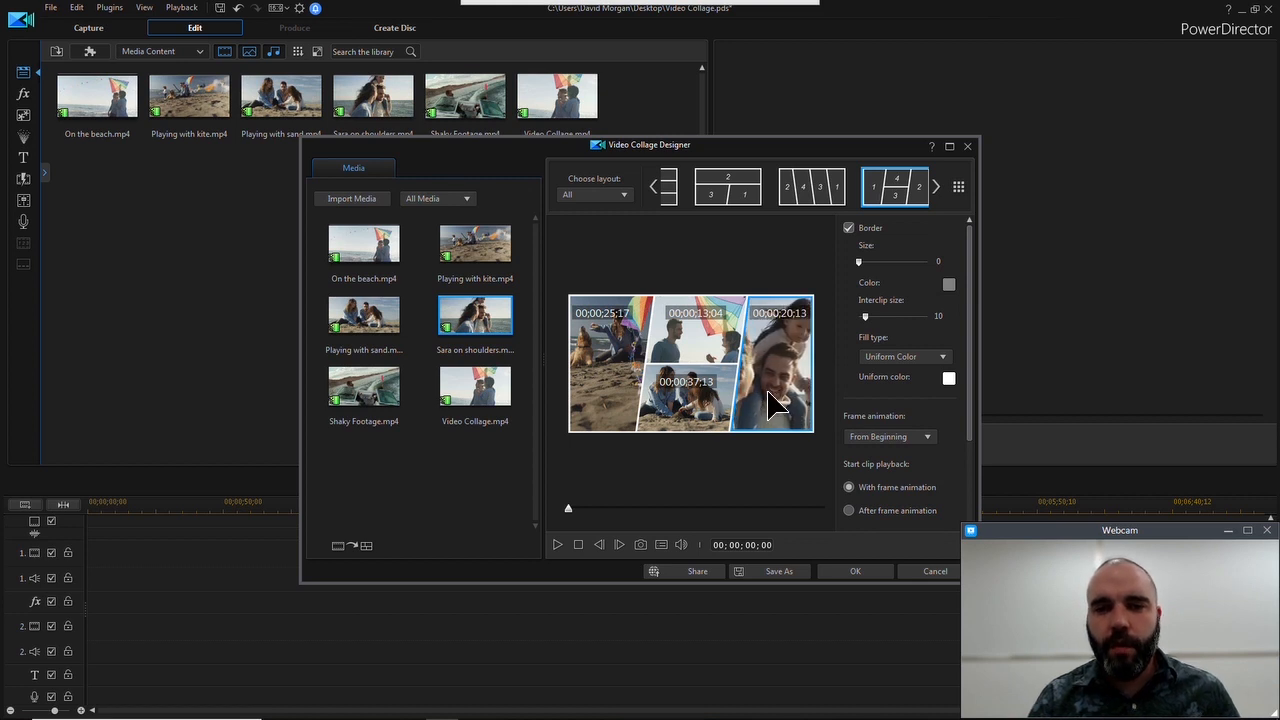
Trim the Video Collage clip in frame 4 to an in position of 00;00;04;21 and an out position of 00;00;12;26
{"action": "mouse_move", "coordinate": [704, 340]}
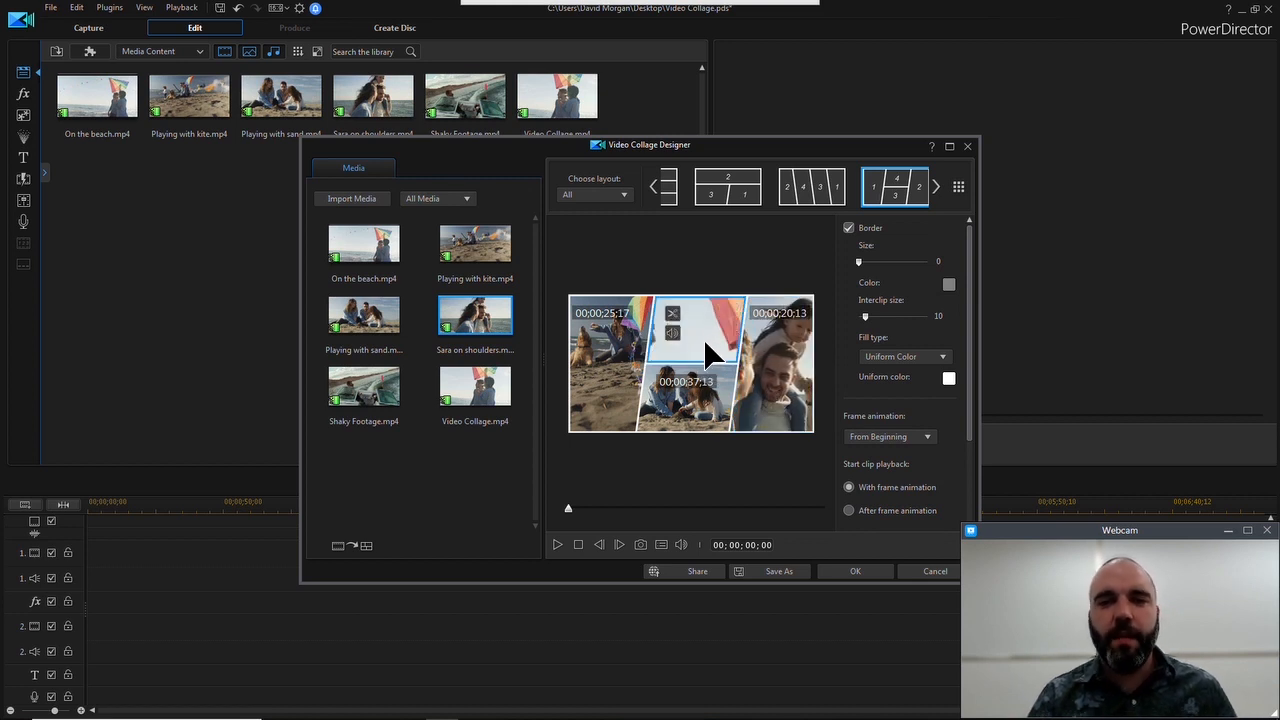
{"action": "double_click", "coordinate": [723, 333]}
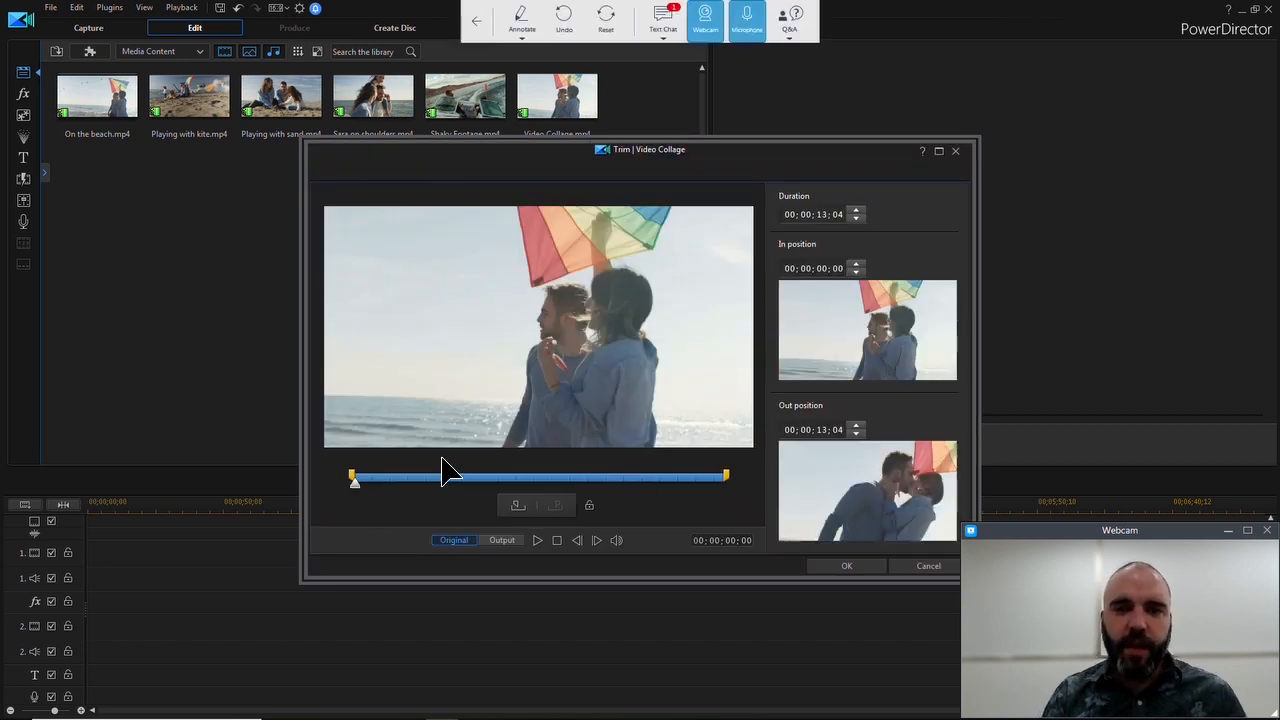
{"action": "left_click_drag", "start_coordinate": [352, 476], "coordinate": [449, 478]}
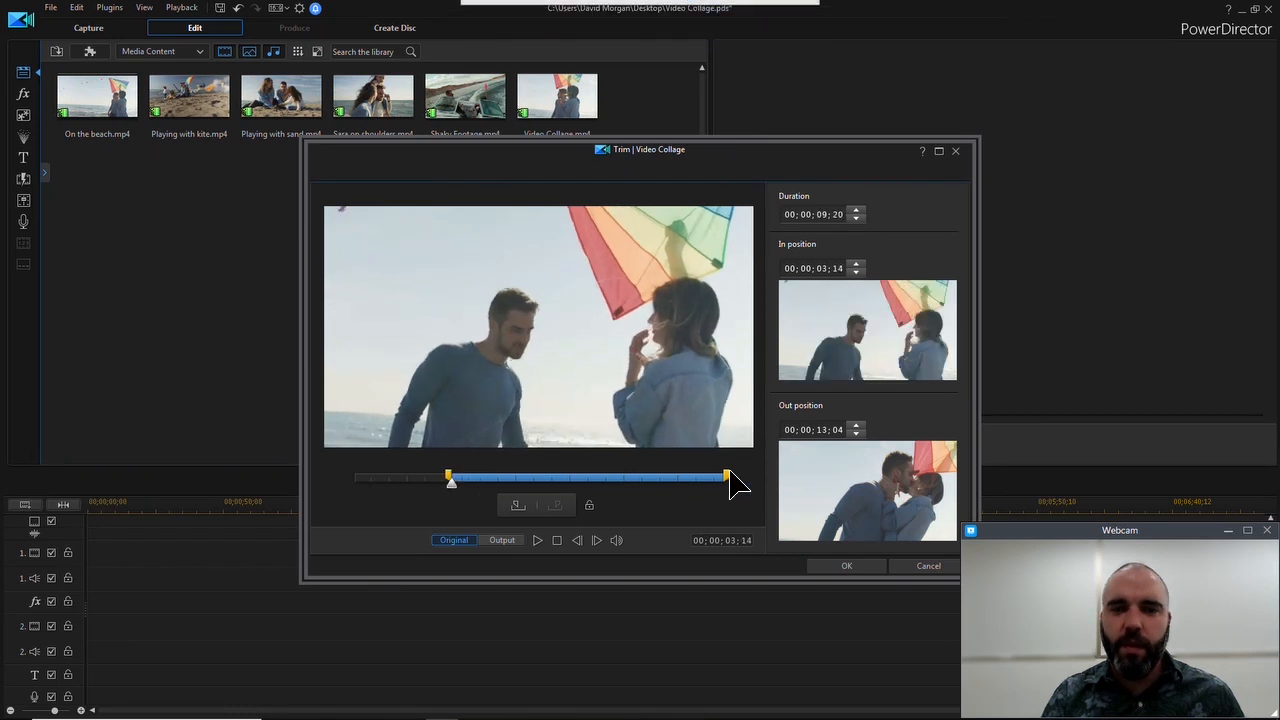
{"action": "mouse_move", "coordinate": [727, 473]}
{"action": "left_mouse_down"}
{"action": "mouse_move", "coordinate": [703, 470]}
{"action": "mouse_move", "coordinate": [724, 483]}
{"action": "left_mouse_up"}
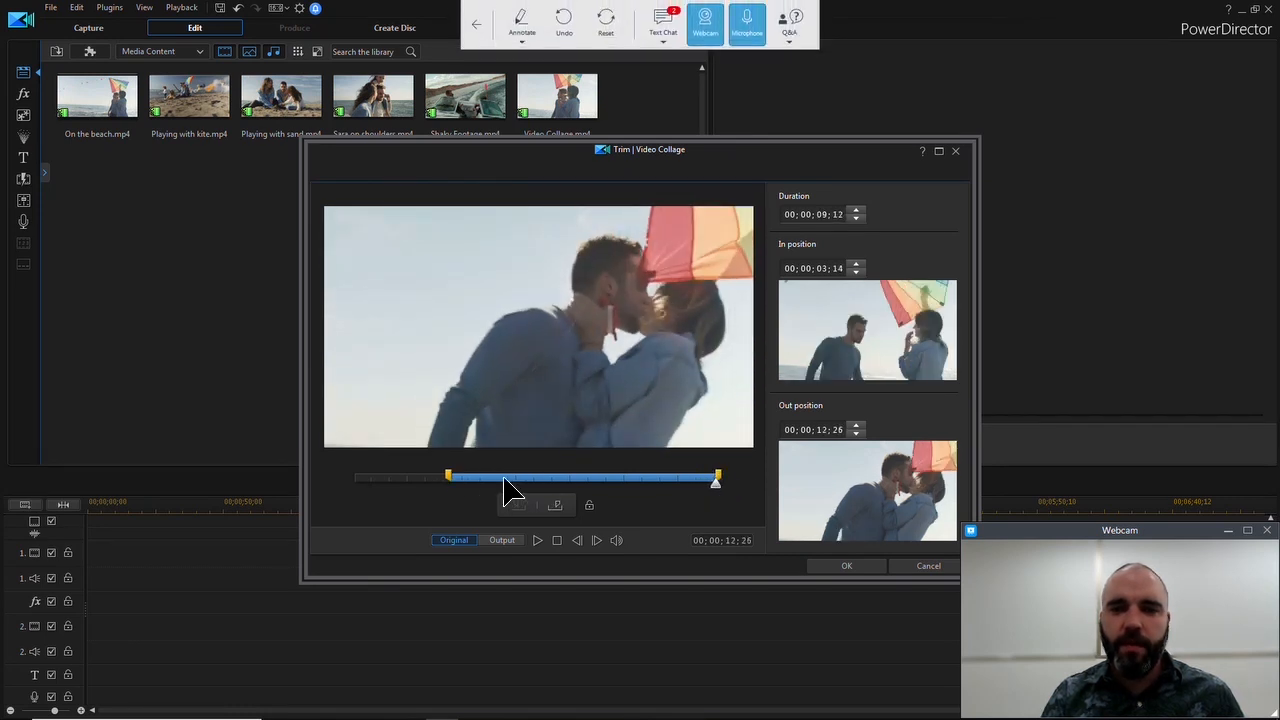
{"action": "left_click_drag", "start_coordinate": [449, 478], "coordinate": [485, 478]}
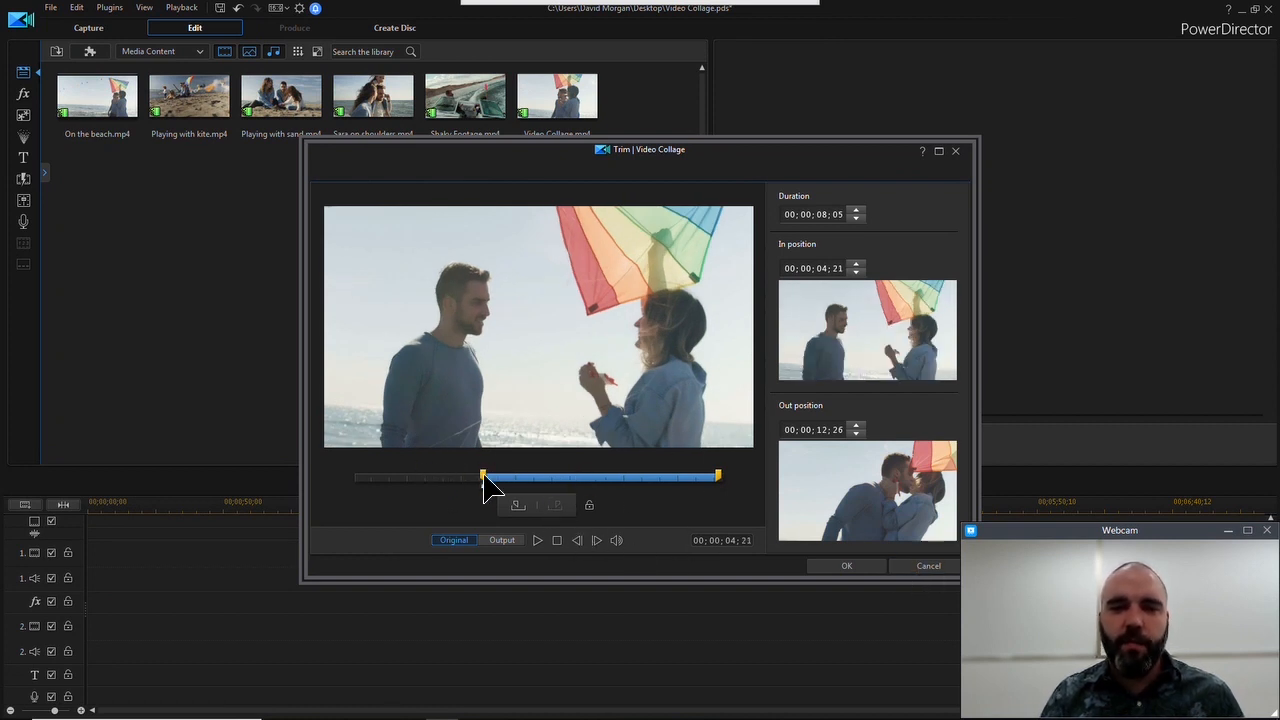
{"action": "left_click", "coordinate": [847, 566]}
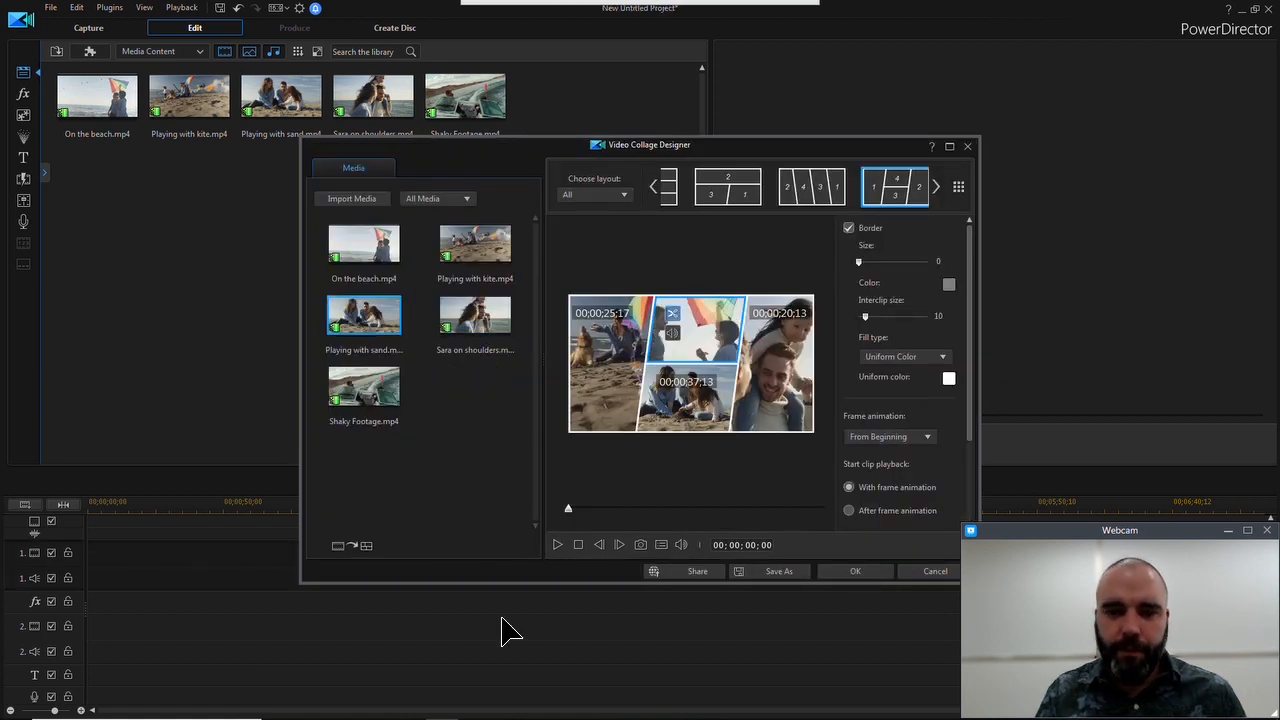
Preview the collage and set its border's interclip size to 15
{"action": "left_click", "coordinate": [557, 544]}
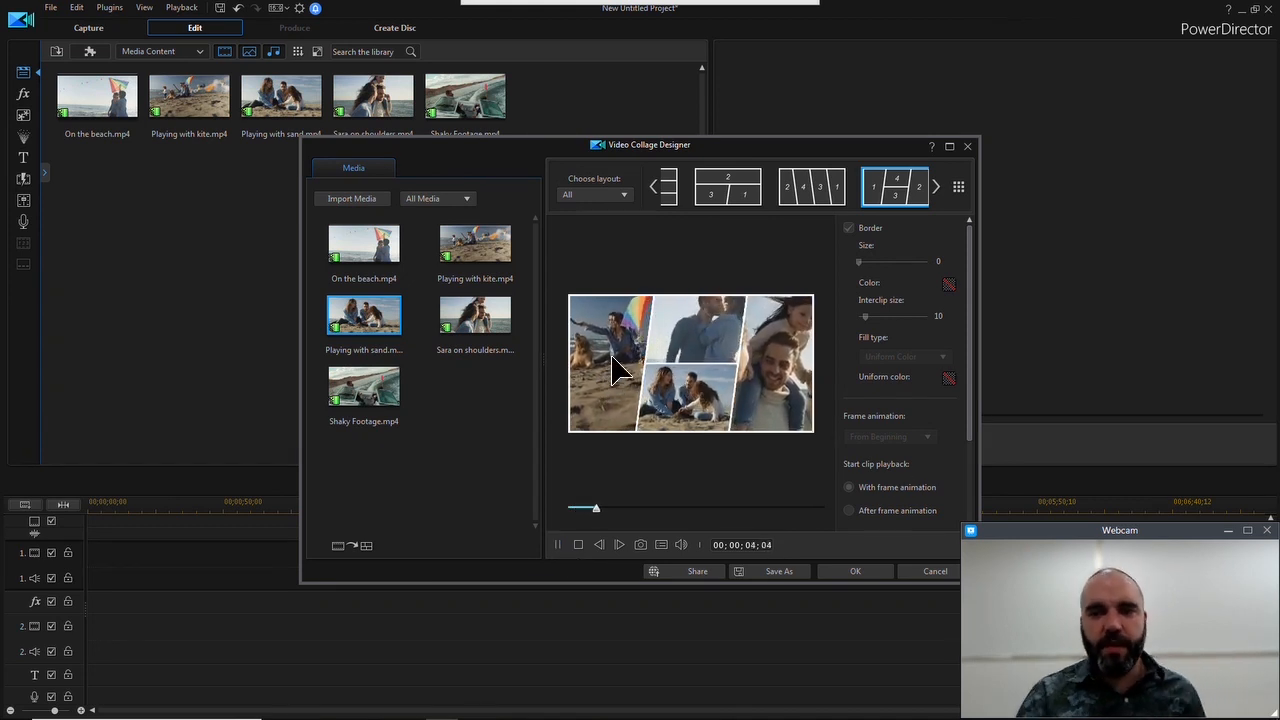
{"action": "left_click", "coordinate": [578, 545]}
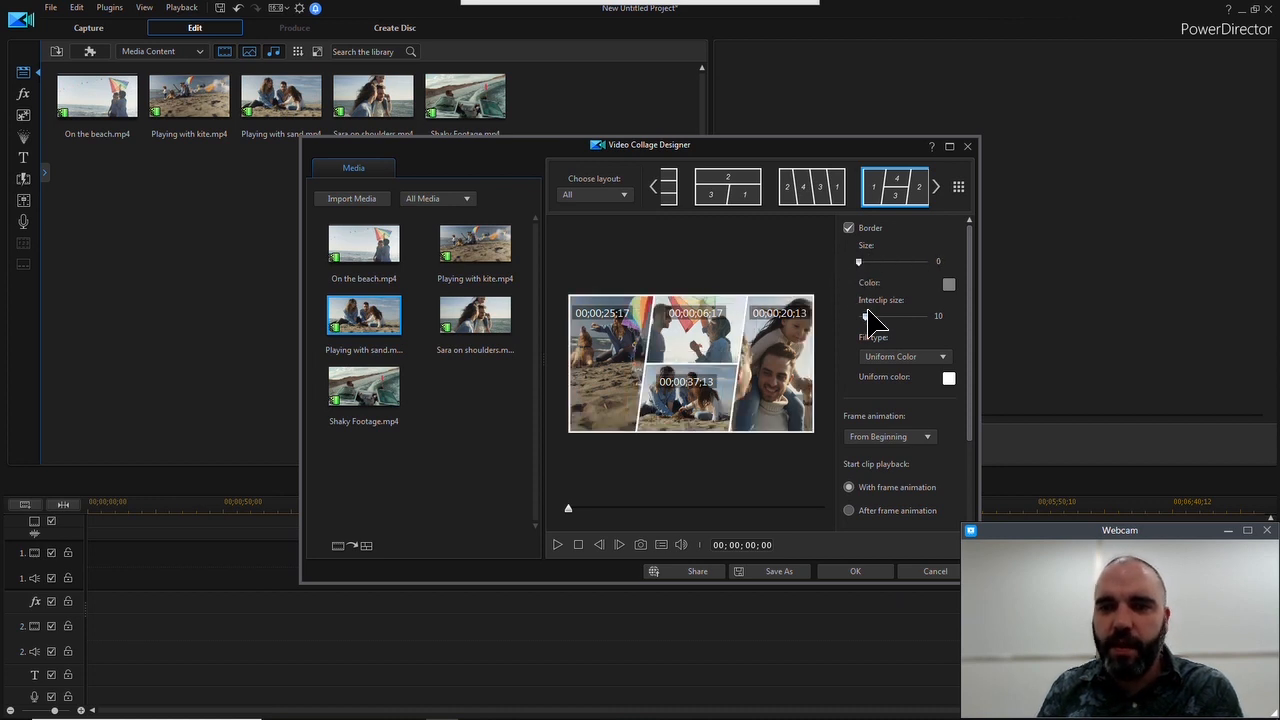
{"action": "left_click_drag", "start_coordinate": [867, 310], "coordinate": [871, 314]}
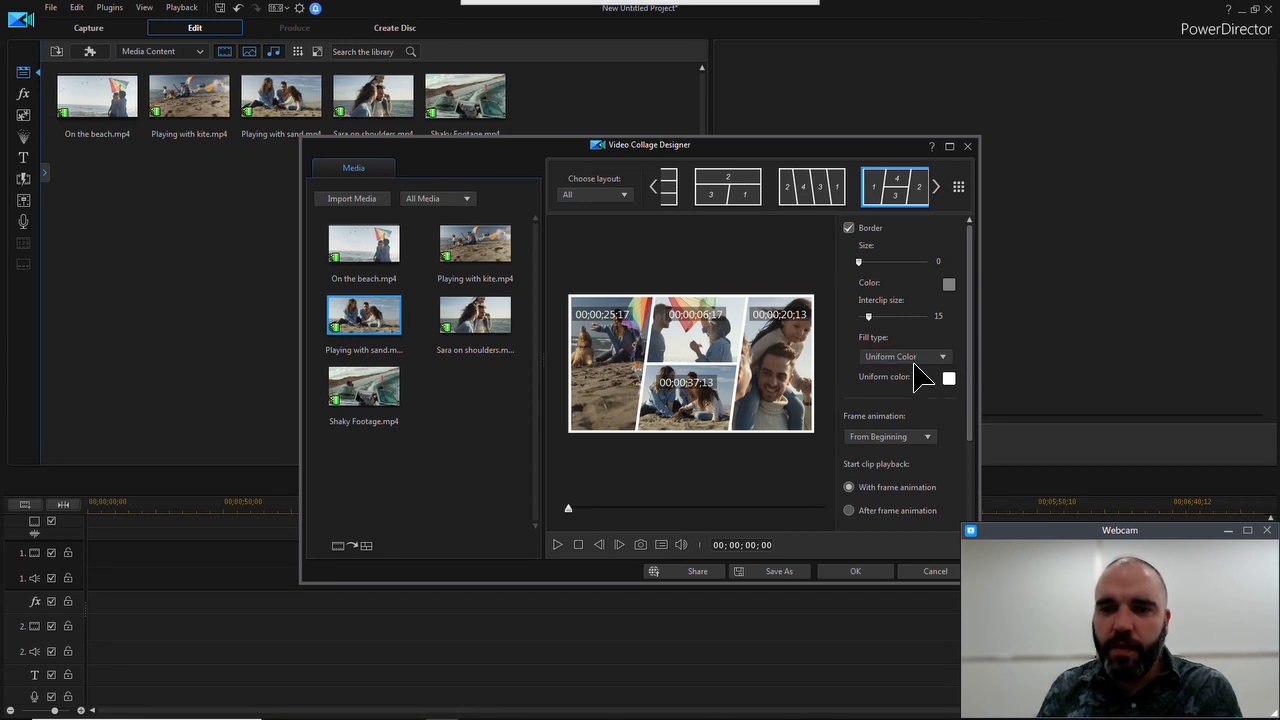
Set the collage's advanced settings to match its duration to Shortest Clip, keeping playback timing at All at once
{"action": "left_click_drag", "start_coordinate": [976, 268], "coordinate": [966, 377]}
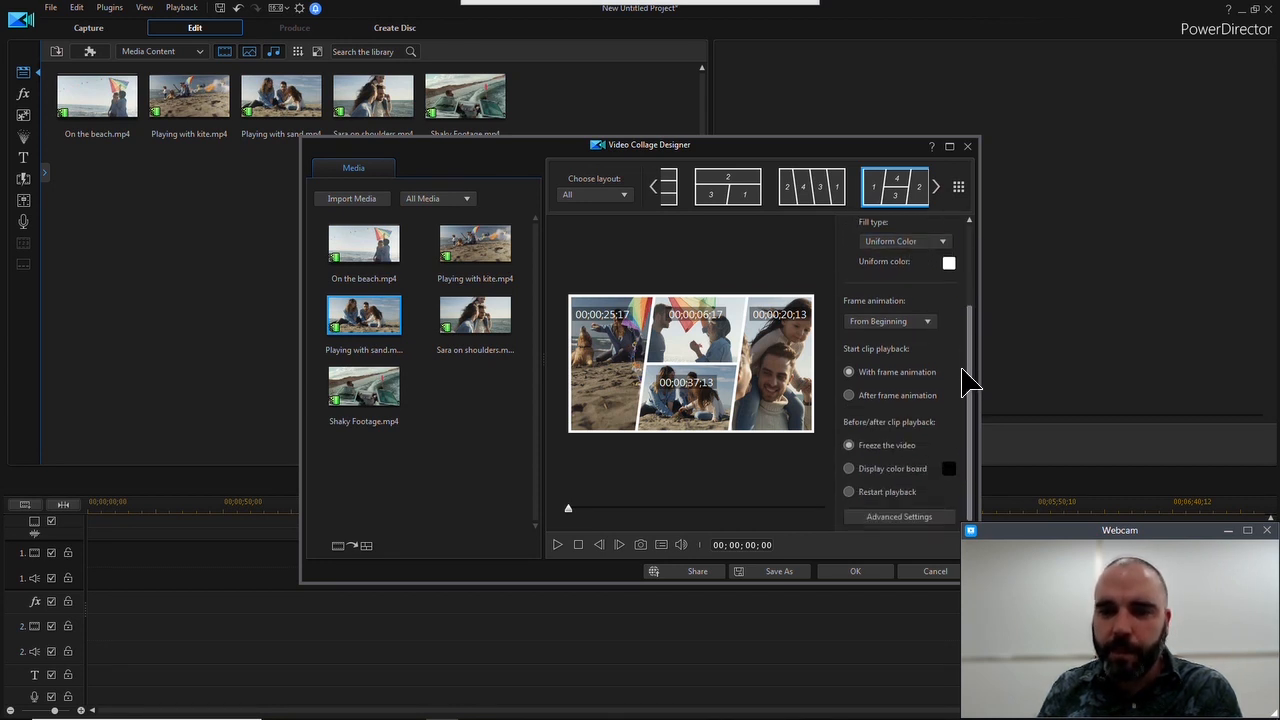
{"action": "left_click", "coordinate": [897, 517]}
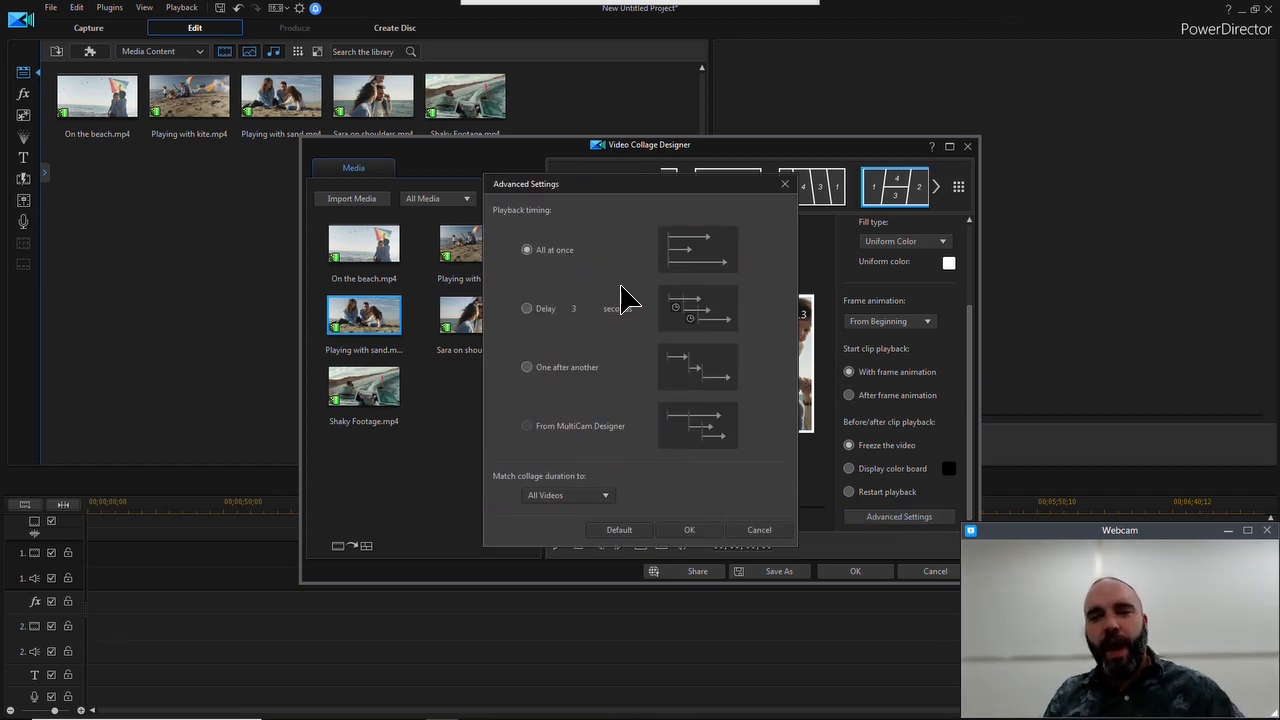
{"action": "left_click", "coordinate": [603, 497]}
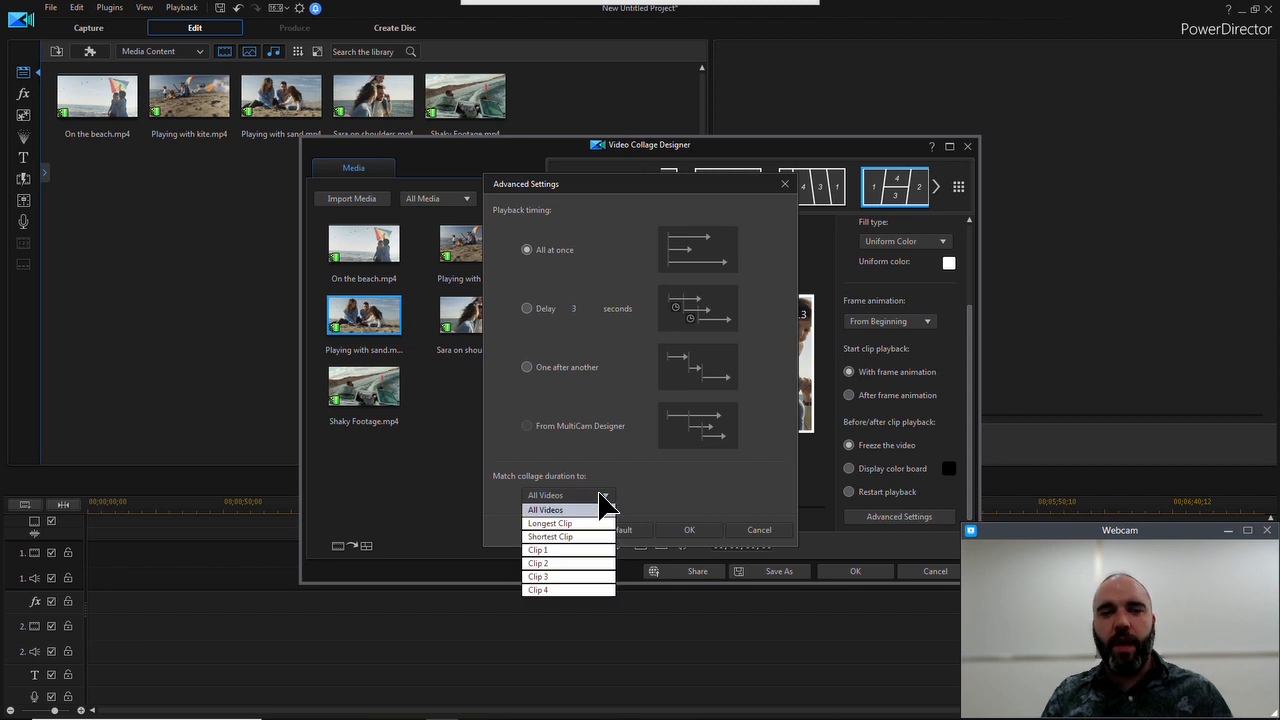
{"action": "left_click", "coordinate": [565, 537]}
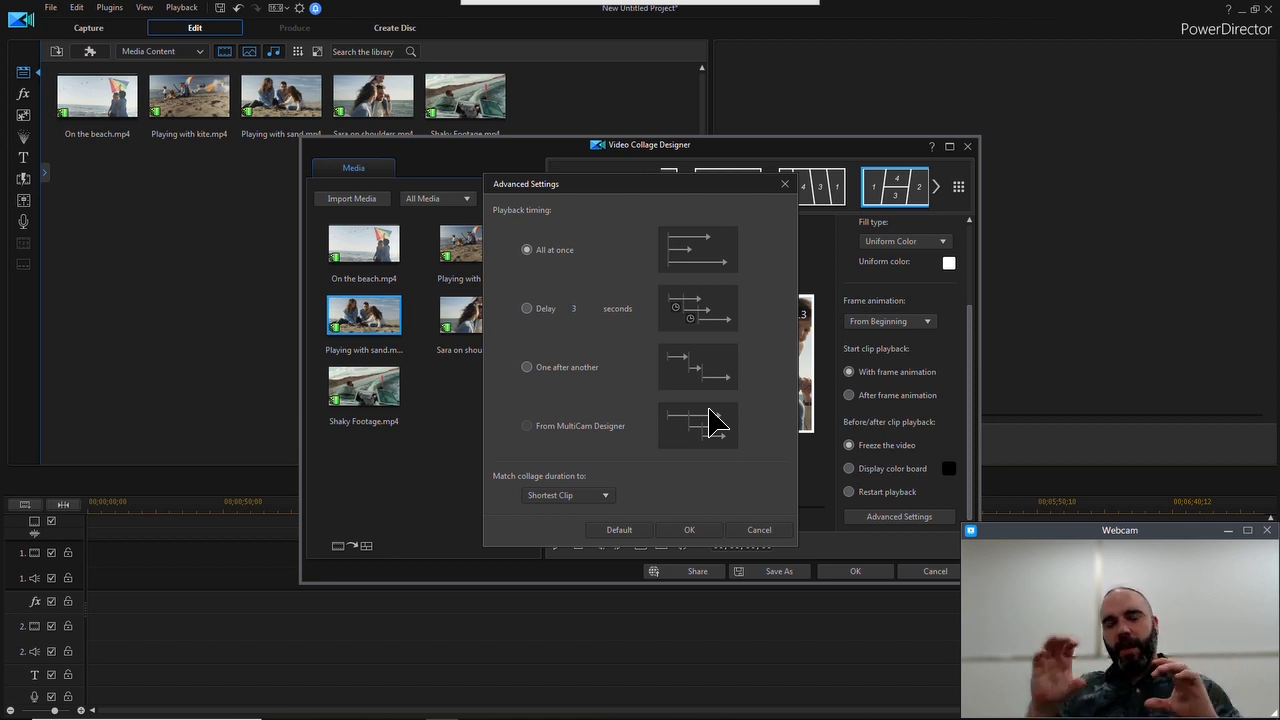
{"action": "left_click", "coordinate": [606, 495]}
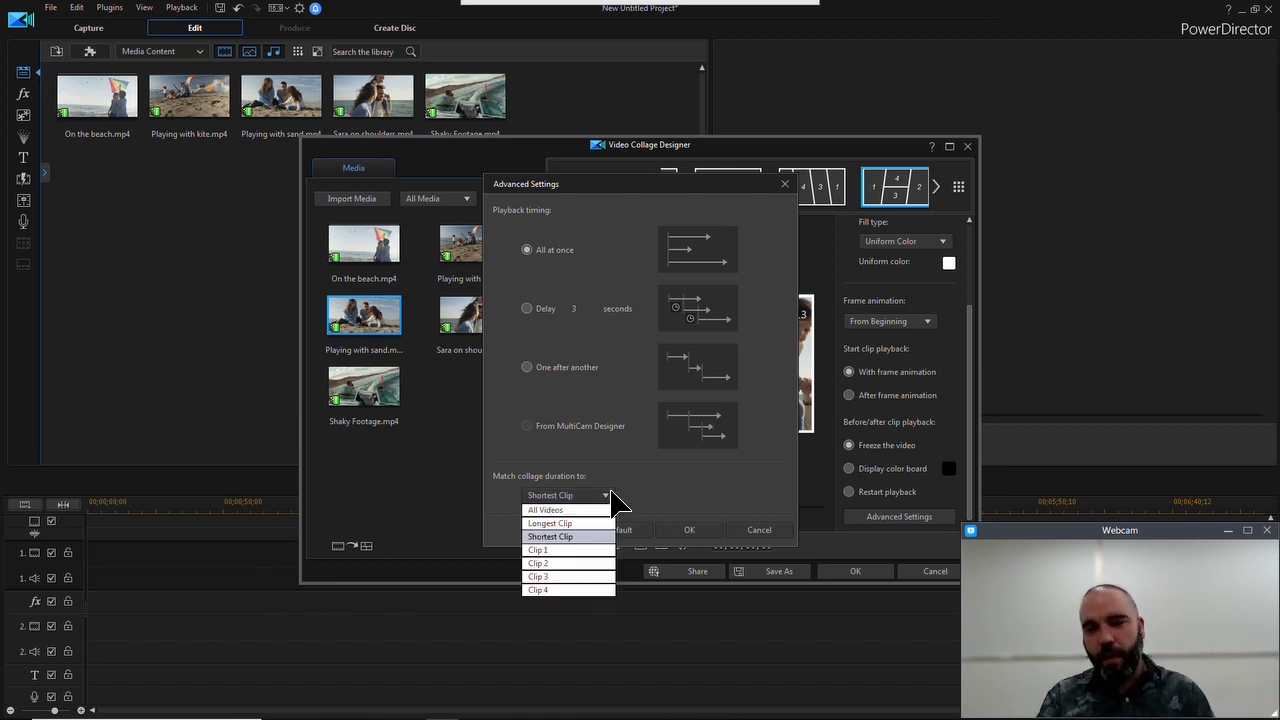
{"action": "left_click", "coordinate": [650, 471]}
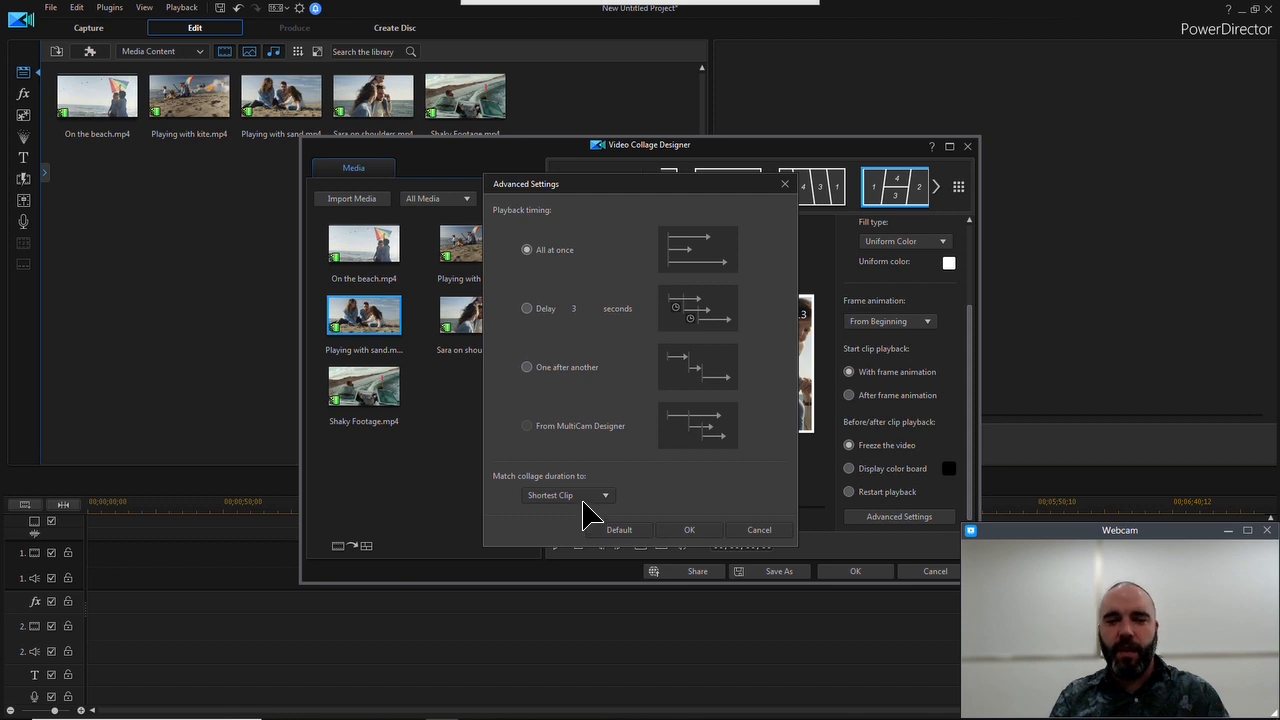
{"action": "left_click", "coordinate": [690, 530]}
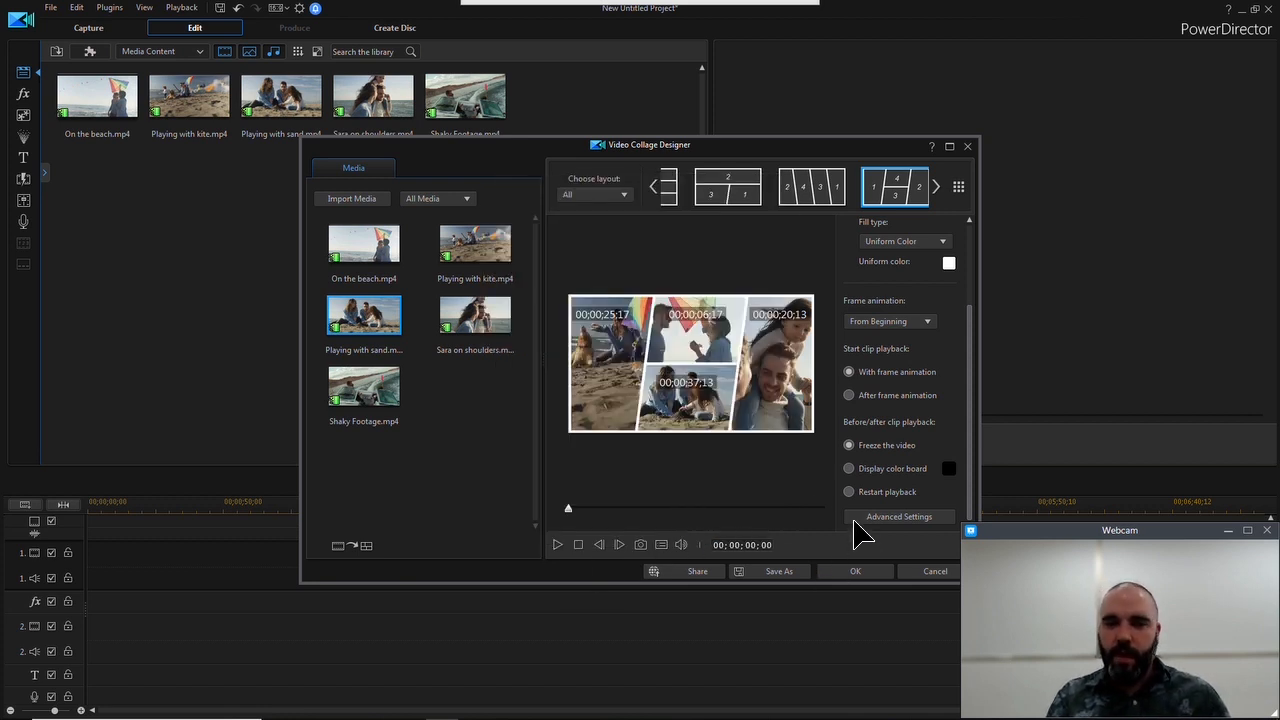
Accept the finished video collage into the timeline and play it back
{"action": "left_click", "coordinate": [860, 571]}
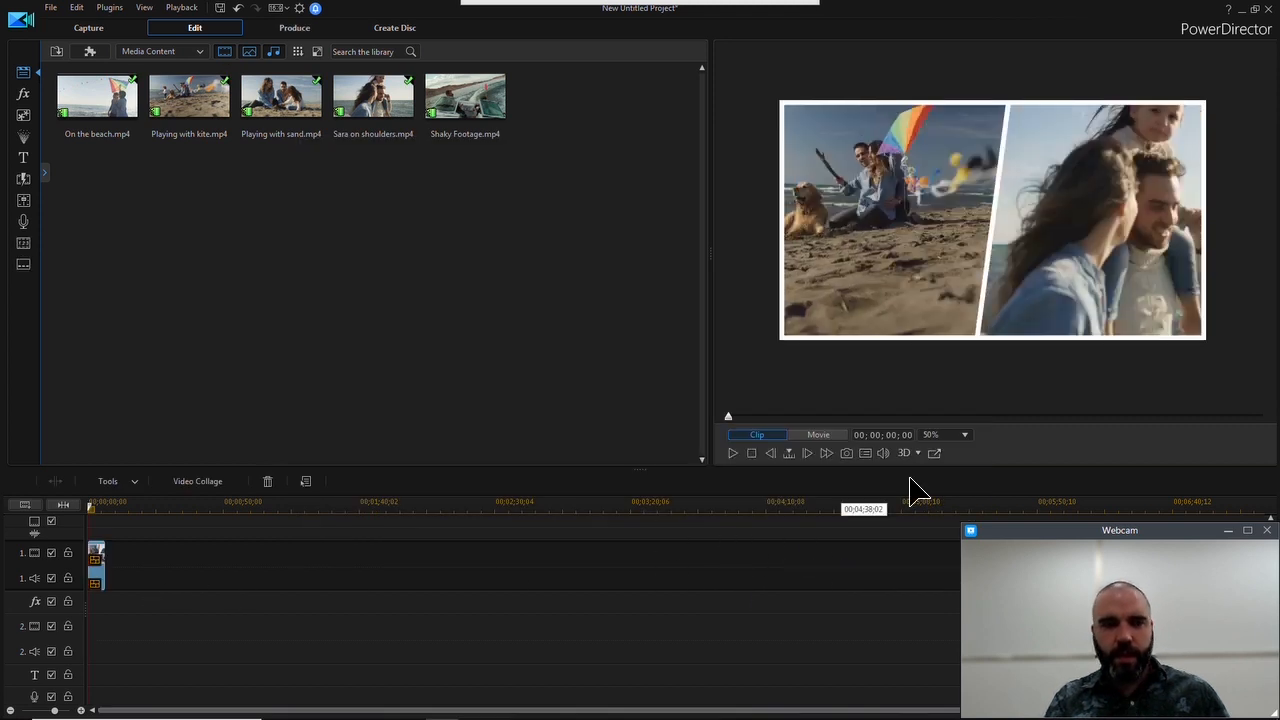
{"action": "left_click", "coordinate": [736, 452]}
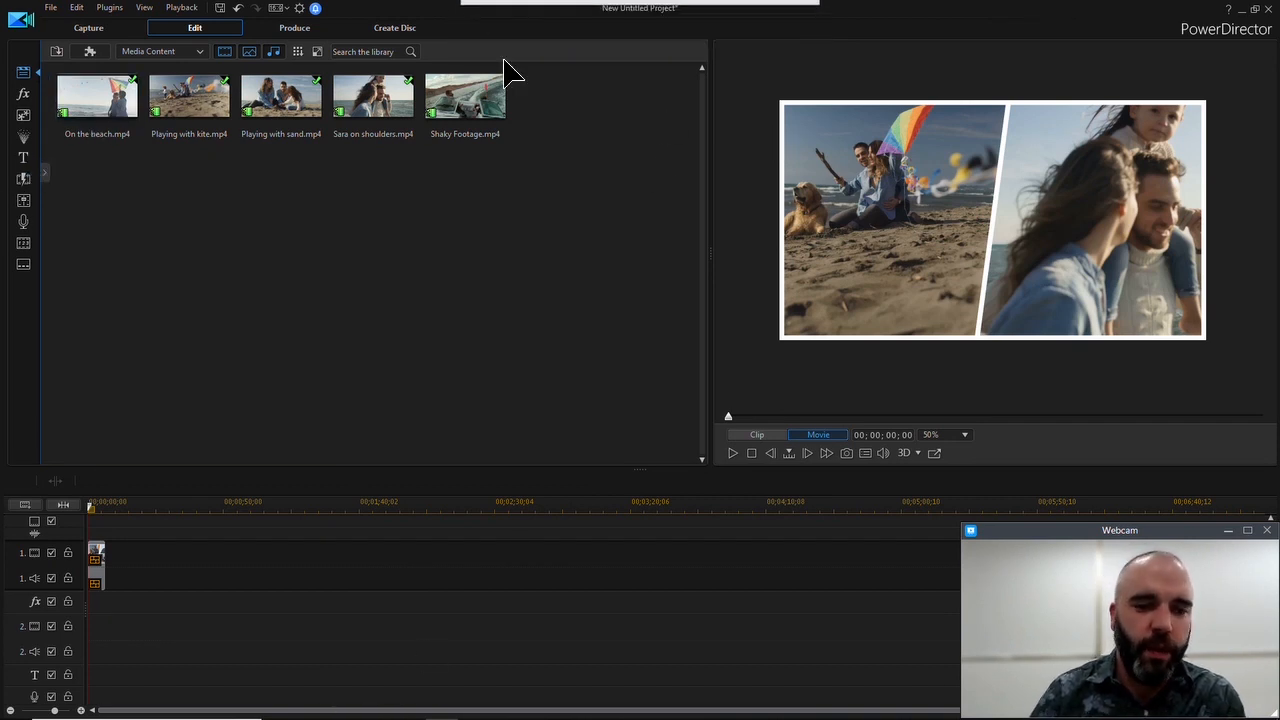
{"action": "left_click", "coordinate": [476, 24]}
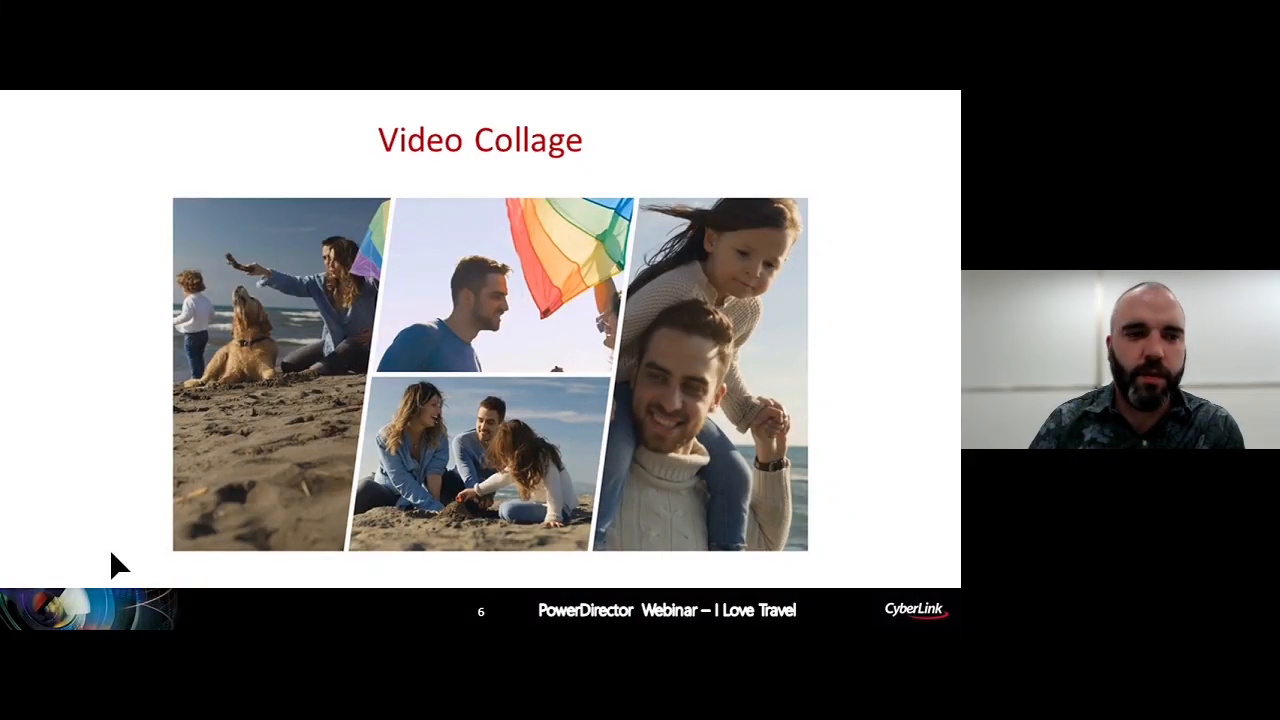
{"action": "key", "text": "Right"}
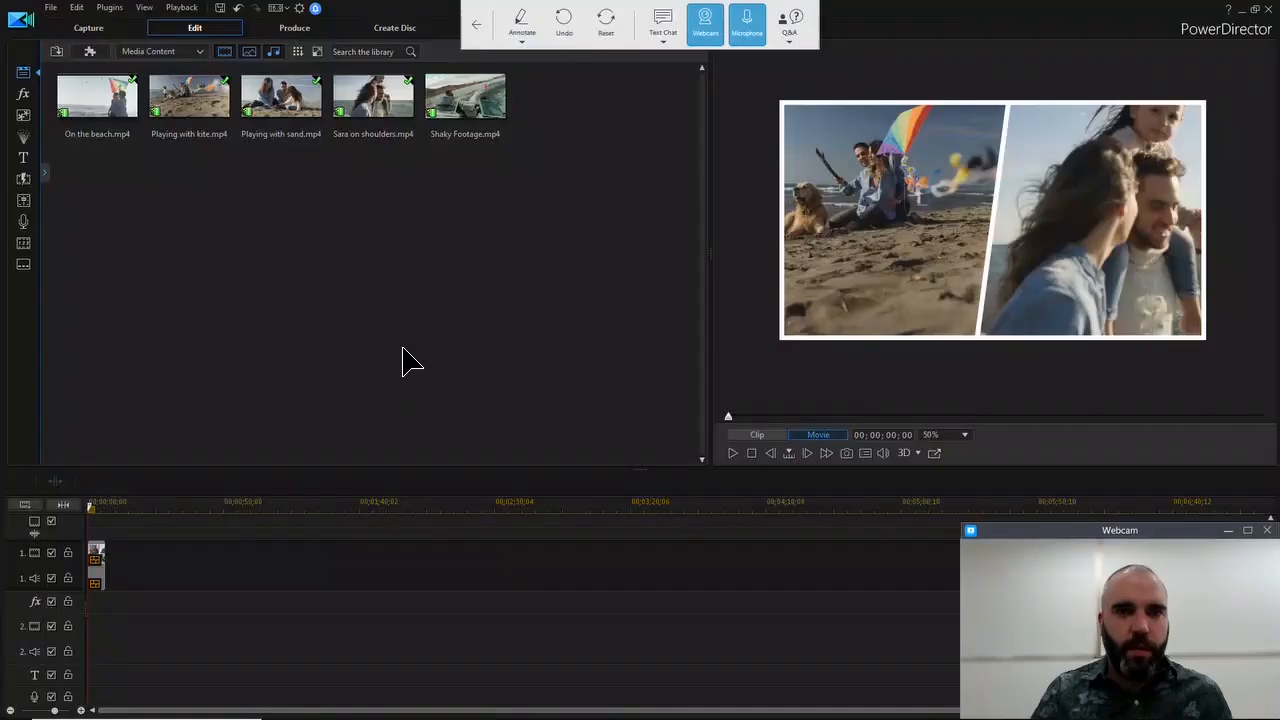
Browse the Travel Pack and Travel Pack 3 titles, previewing the Departure Board and the flowing arrow template
{"action": "left_click", "coordinate": [24, 159]}
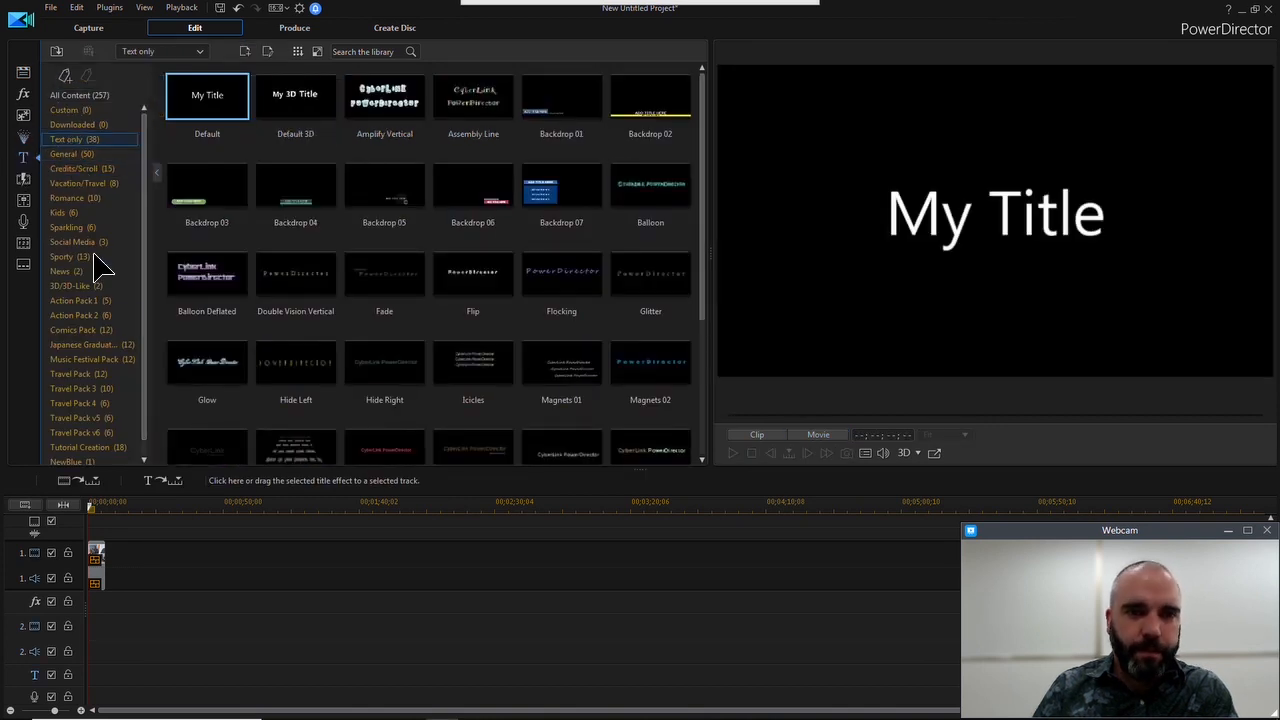
{"action": "scroll", "coordinate": [150, 210], "scroll_direction": "down", "scroll_amount": 1}
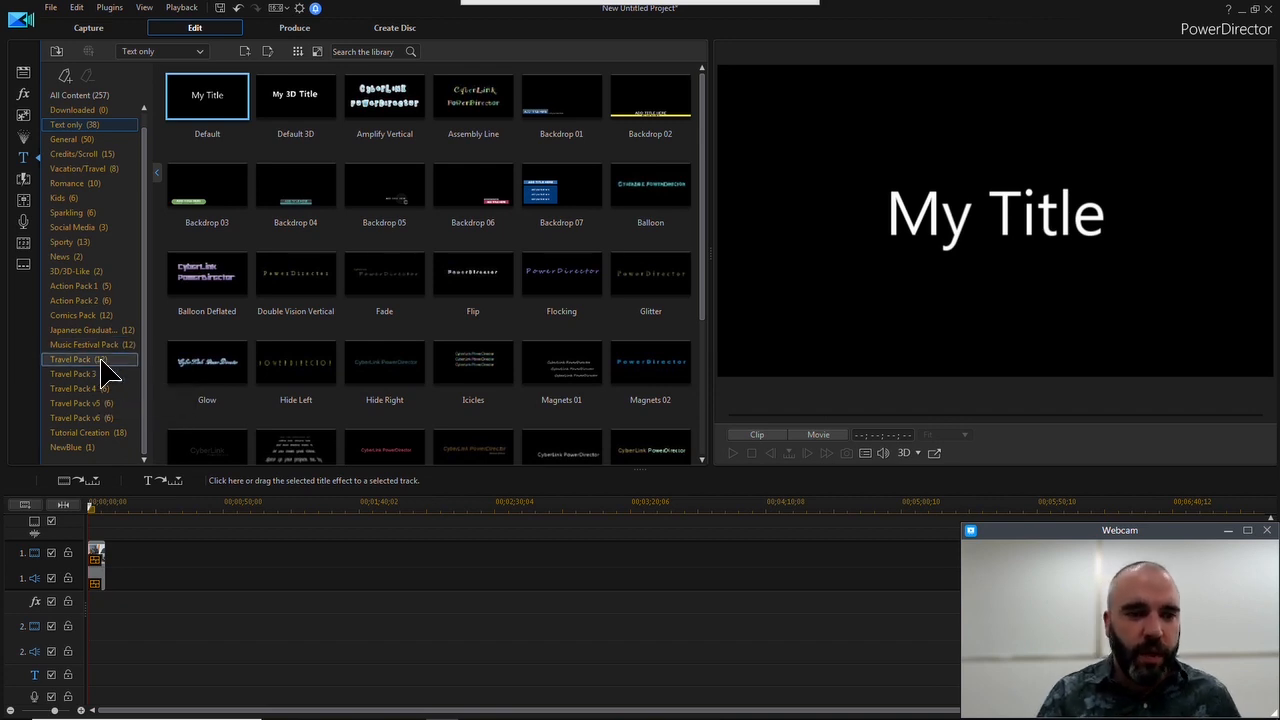
{"action": "left_click", "coordinate": [100, 360]}
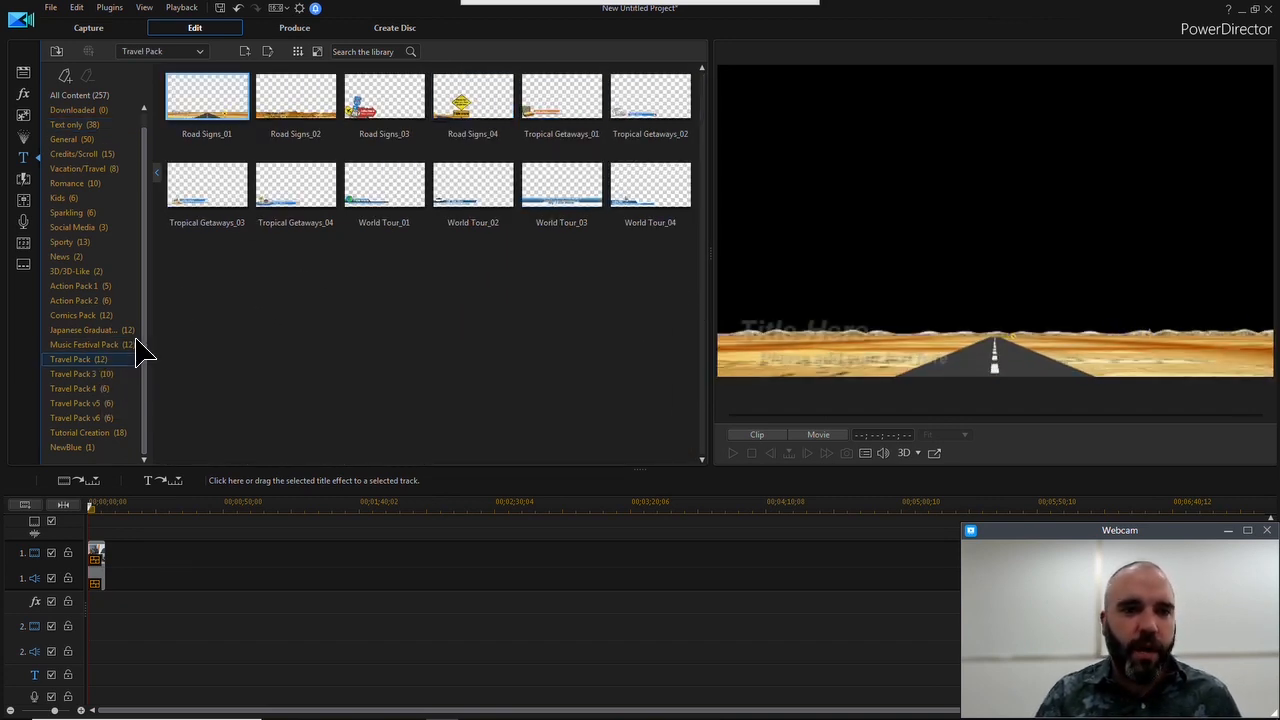
{"action": "left_click", "coordinate": [105, 375]}
{"action": "left_click", "coordinate": [500, 114]}
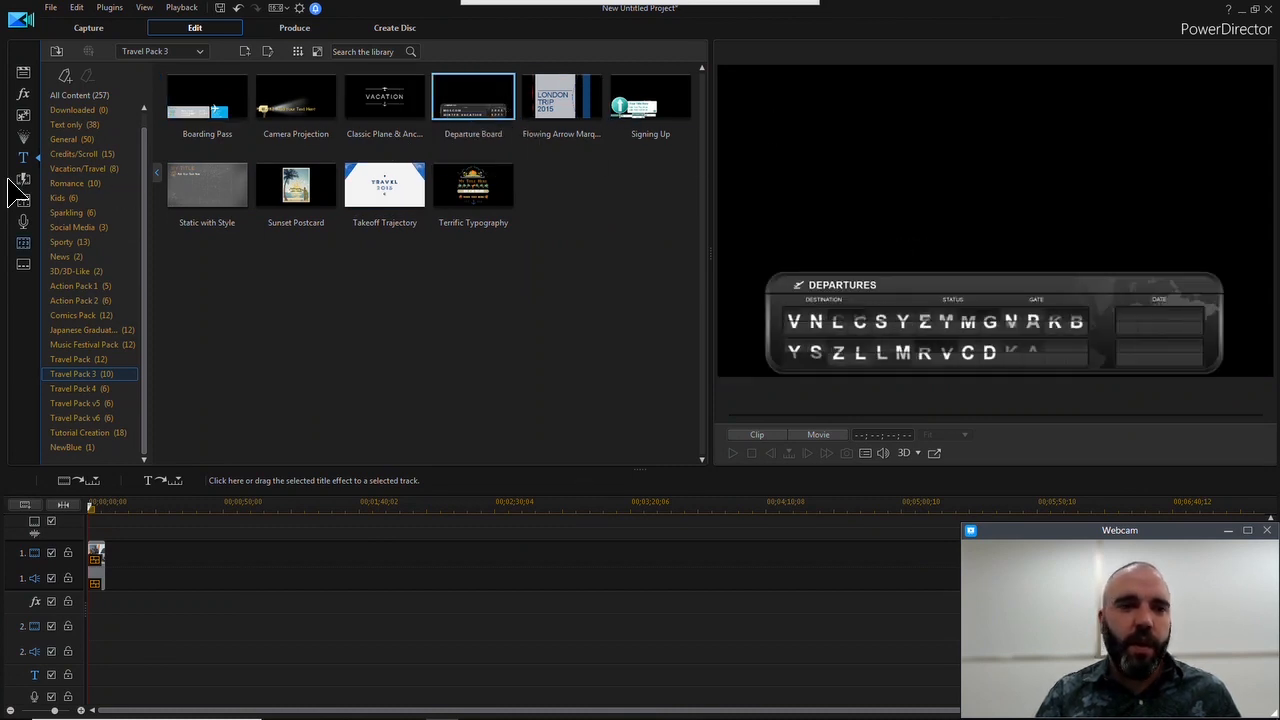
{"action": "left_click", "coordinate": [549, 108]}
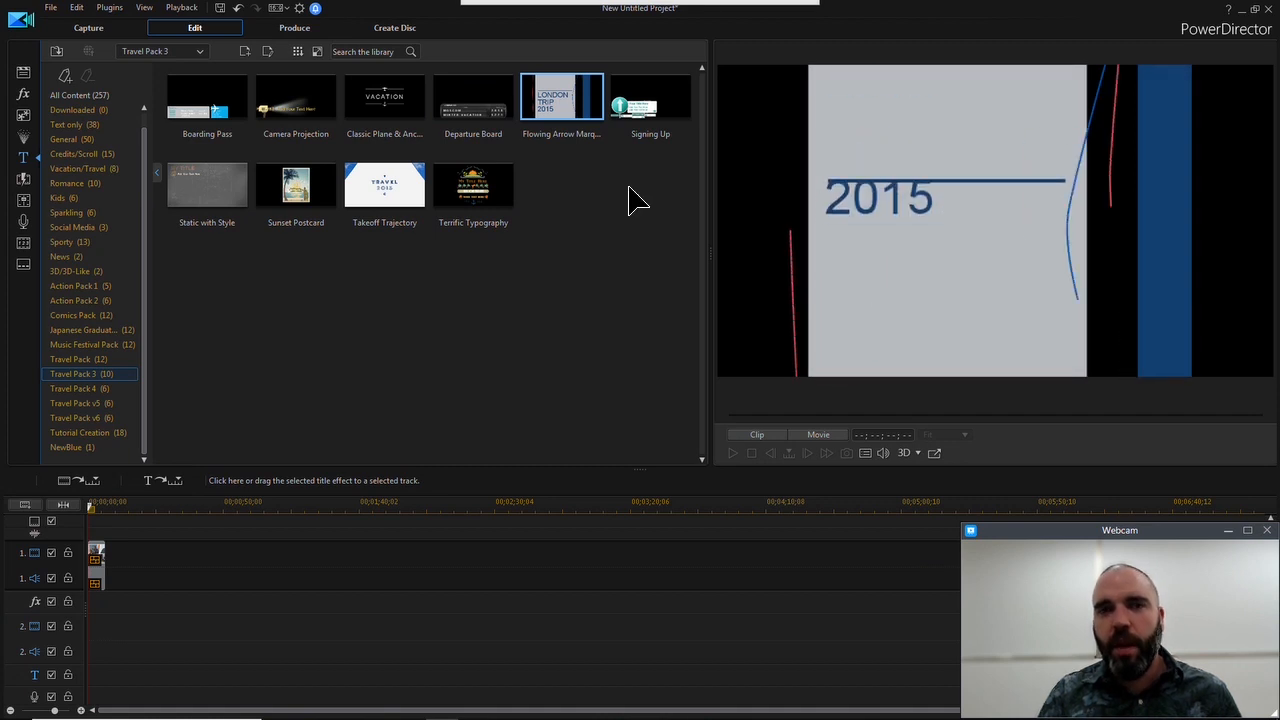
Add the Classic Plane & Anchor title to the start of video track 2 and shorten it to the collage's length
{"action": "left_click", "coordinate": [372, 108]}
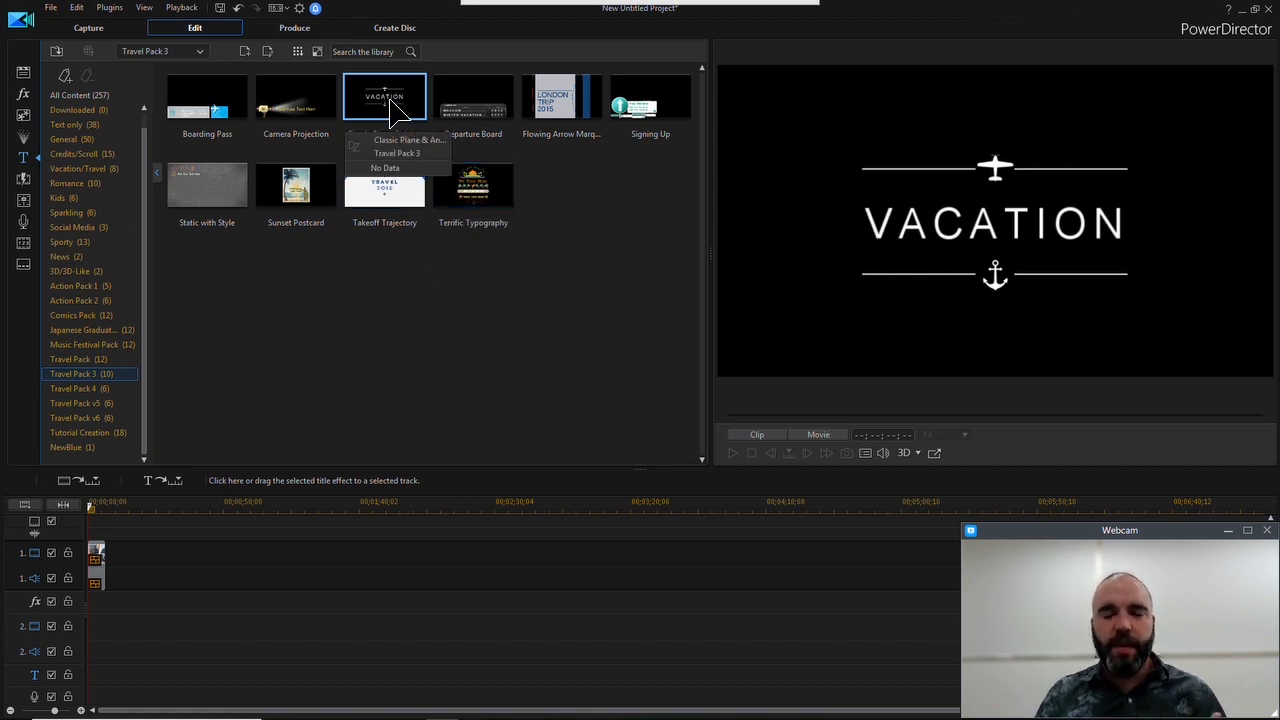
{"action": "left_click_drag", "start_coordinate": [392, 108], "coordinate": [72, 610]}
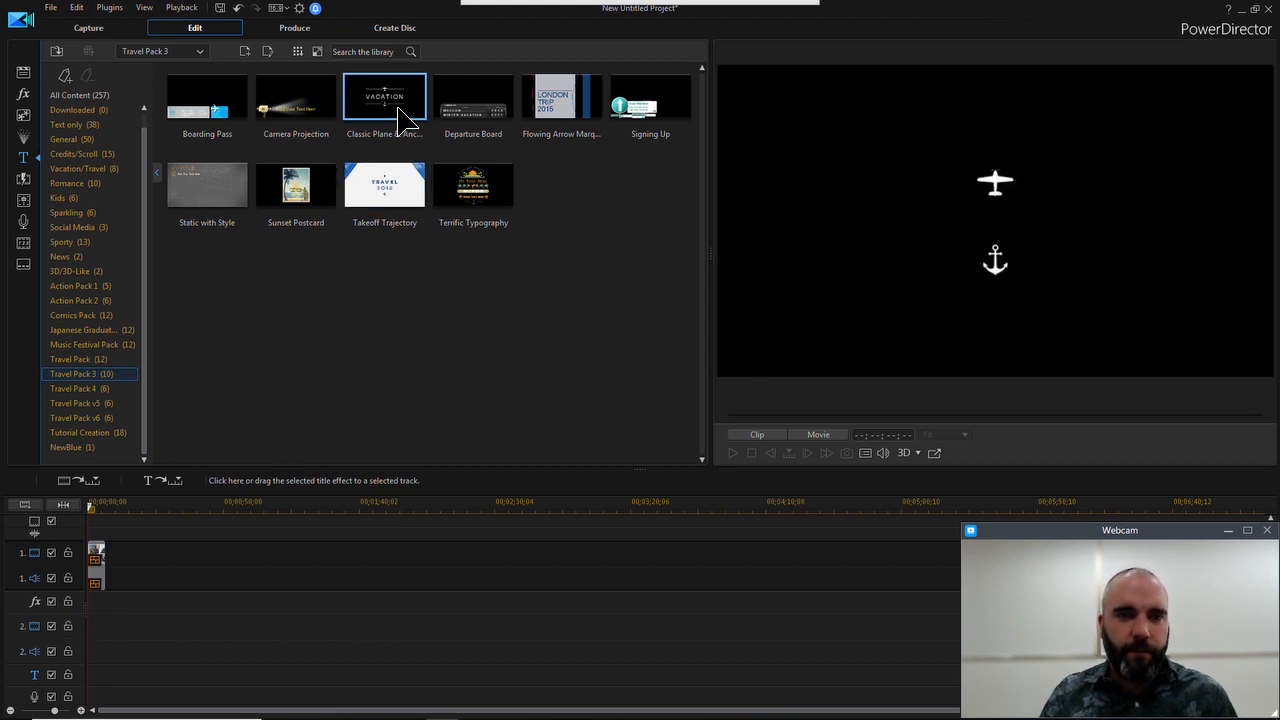
{"action": "left_click_drag", "start_coordinate": [400, 118], "coordinate": [98, 628]}
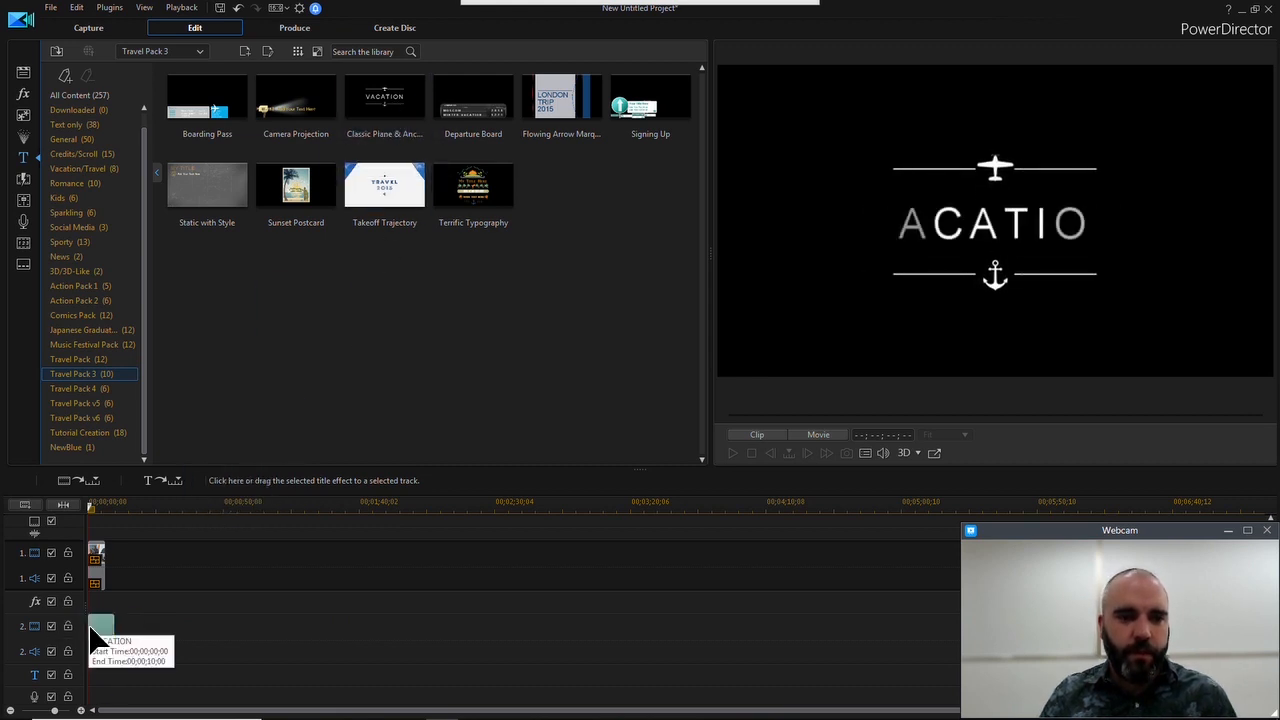
{"action": "left_click", "coordinate": [102, 628]}
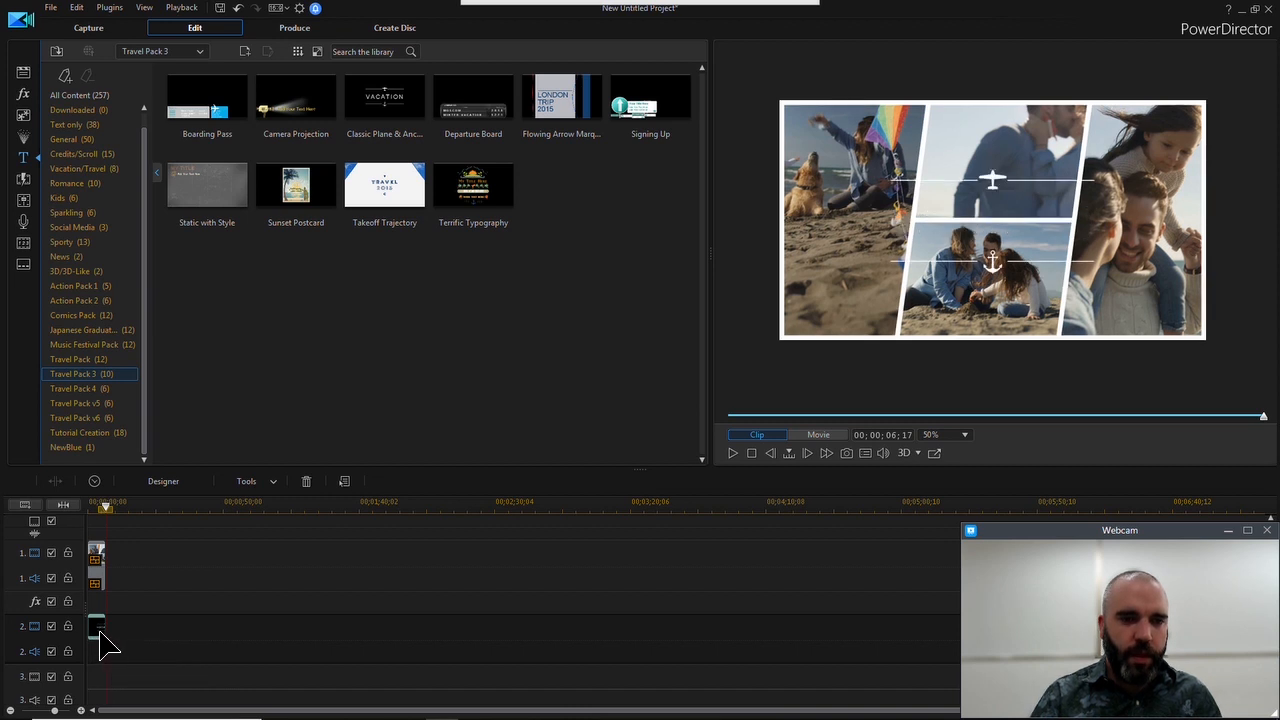
Open the VACATION title for editing, try several character presets and apply the Arial one with a black border and shadow
{"action": "left_click", "coordinate": [171, 481]}
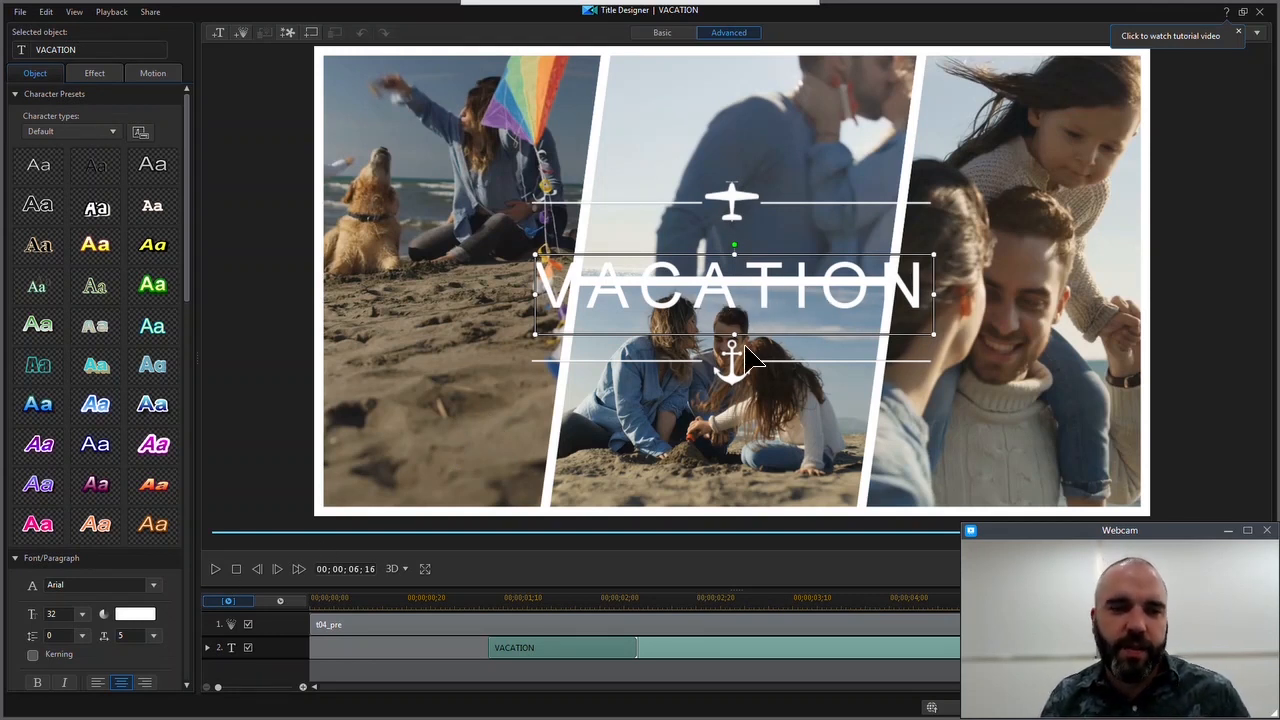
{"action": "left_click", "coordinate": [152, 165]}
{"action": "left_click", "coordinate": [45, 172]}
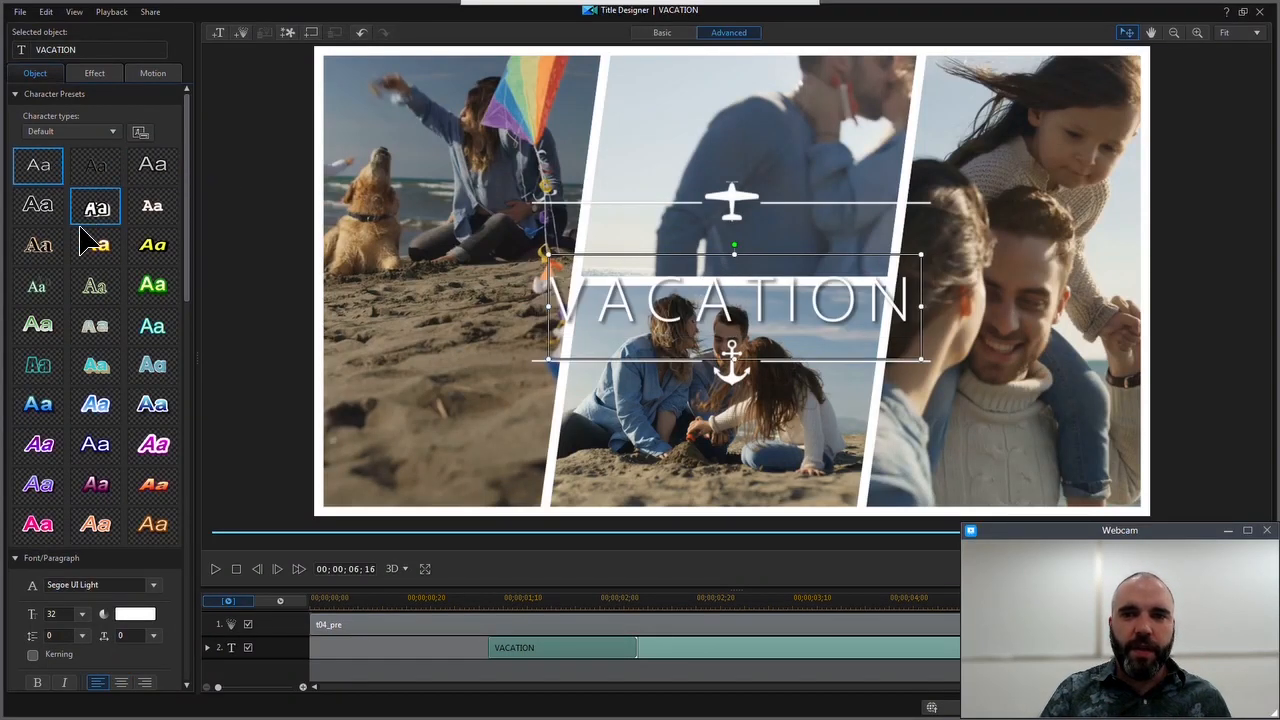
{"action": "left_click", "coordinate": [92, 248]}
{"action": "left_click", "coordinate": [40, 172]}
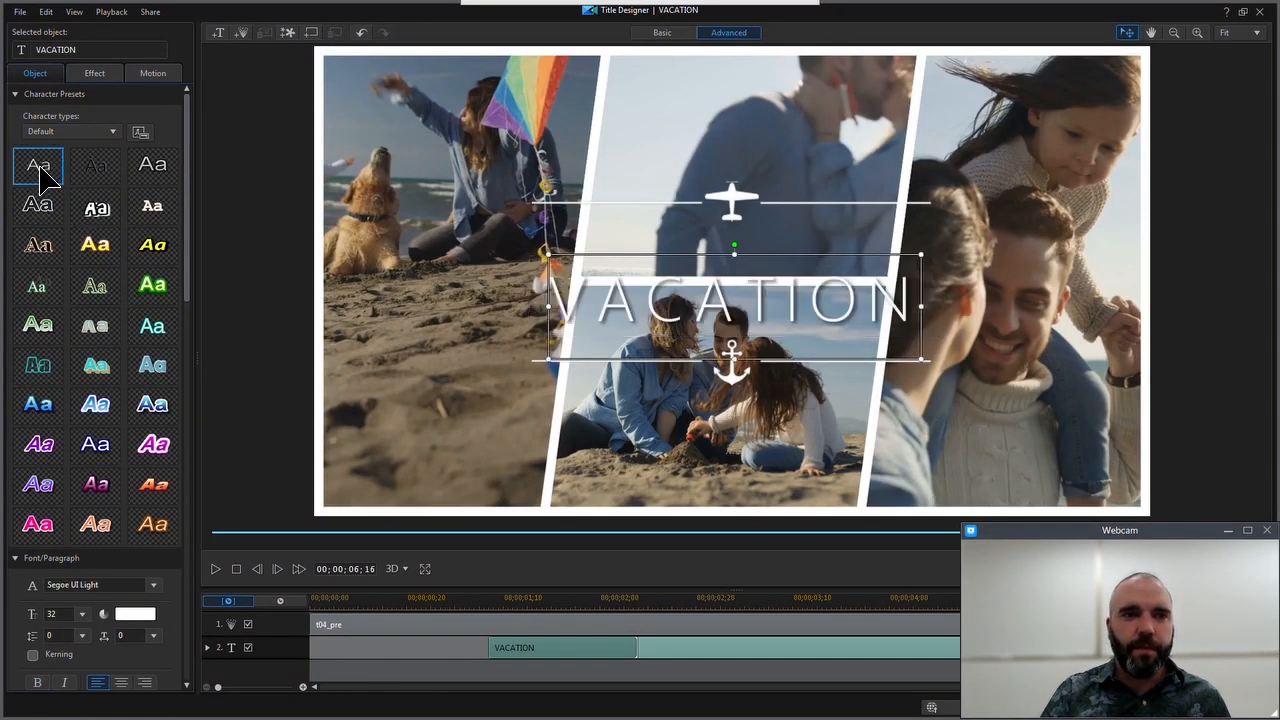
{"action": "left_click", "coordinate": [88, 172]}
{"action": "left_click", "coordinate": [163, 163]}
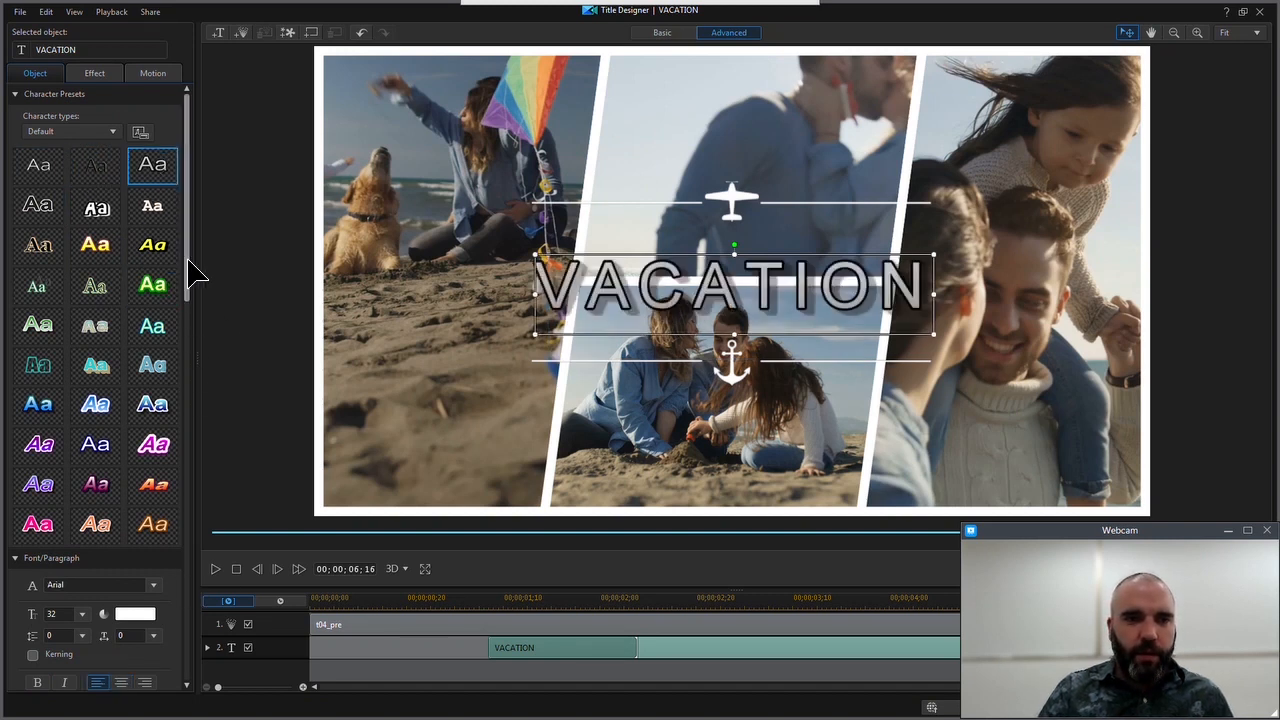
Switch the VACATION title's font face and shadow off and back on to compare their effect
{"action": "left_click_drag", "start_coordinate": [187, 271], "coordinate": [177, 391]}
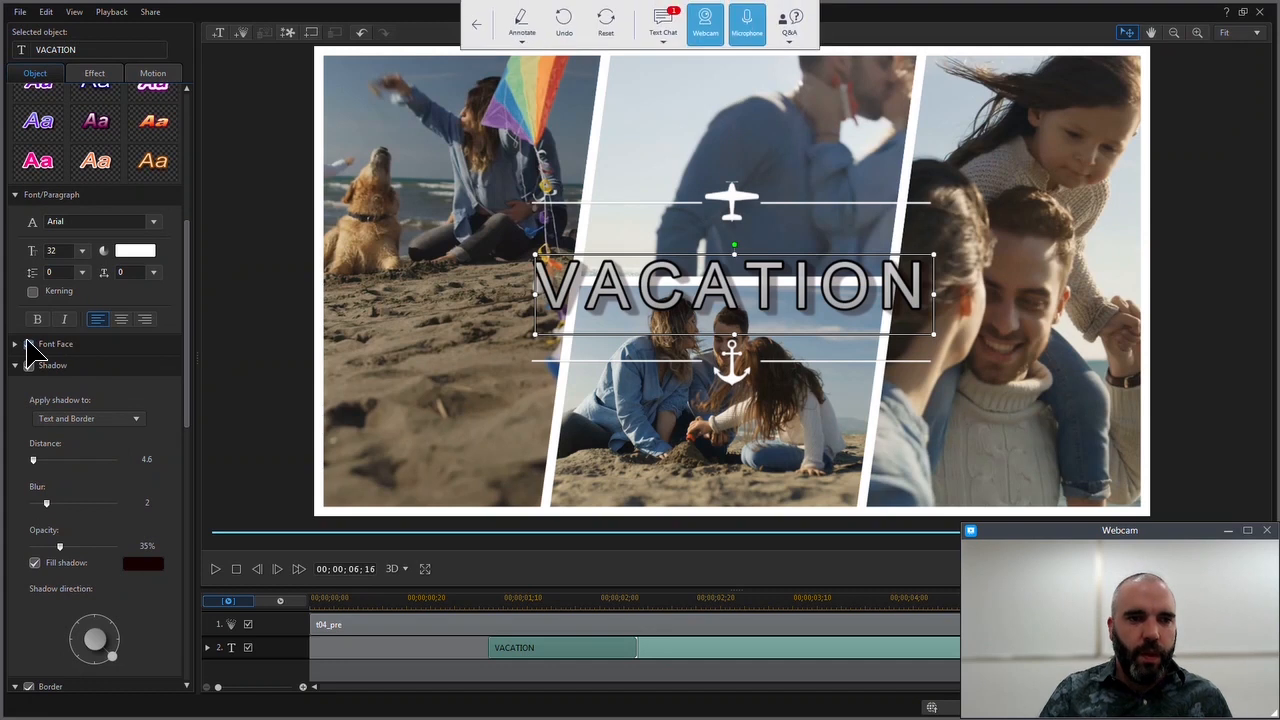
{"action": "left_click", "coordinate": [29, 344]}
{"action": "left_click", "coordinate": [29, 344]}
{"action": "left_click", "coordinate": [29, 344]}
{"action": "left_click", "coordinate": [29, 344]}
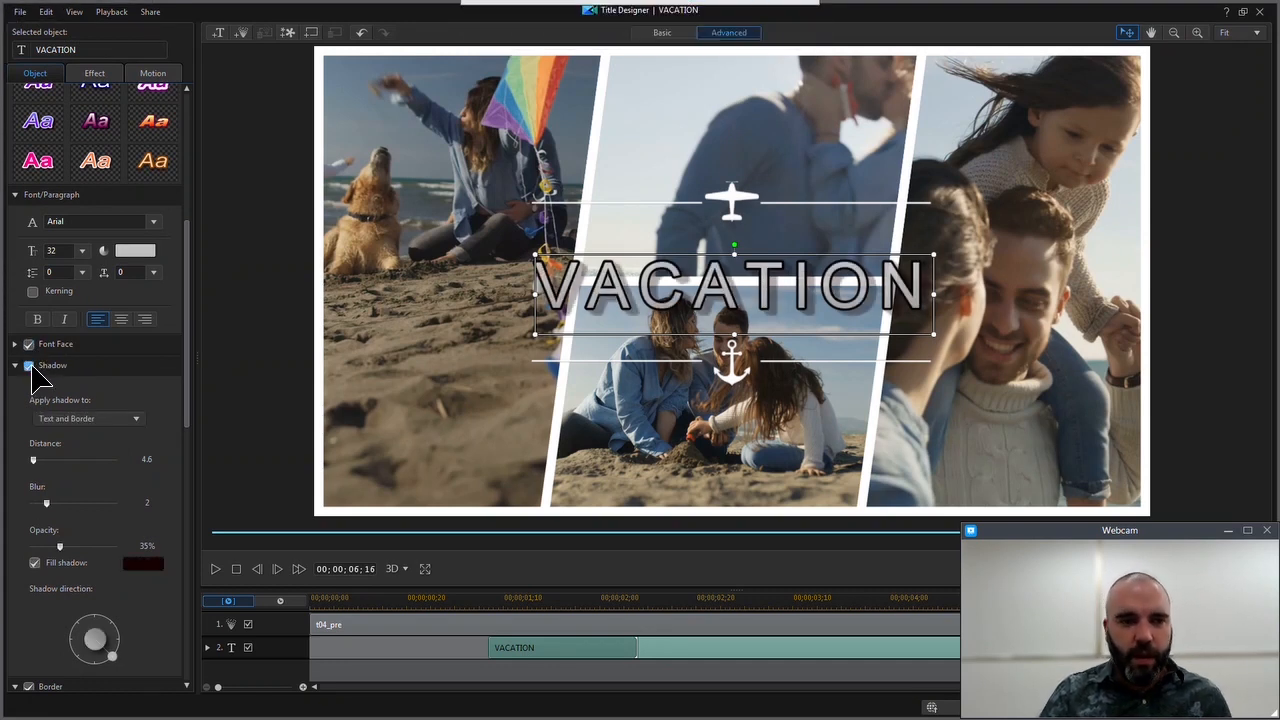
{"action": "left_click", "coordinate": [29, 344]}
{"action": "left_click", "coordinate": [29, 344]}
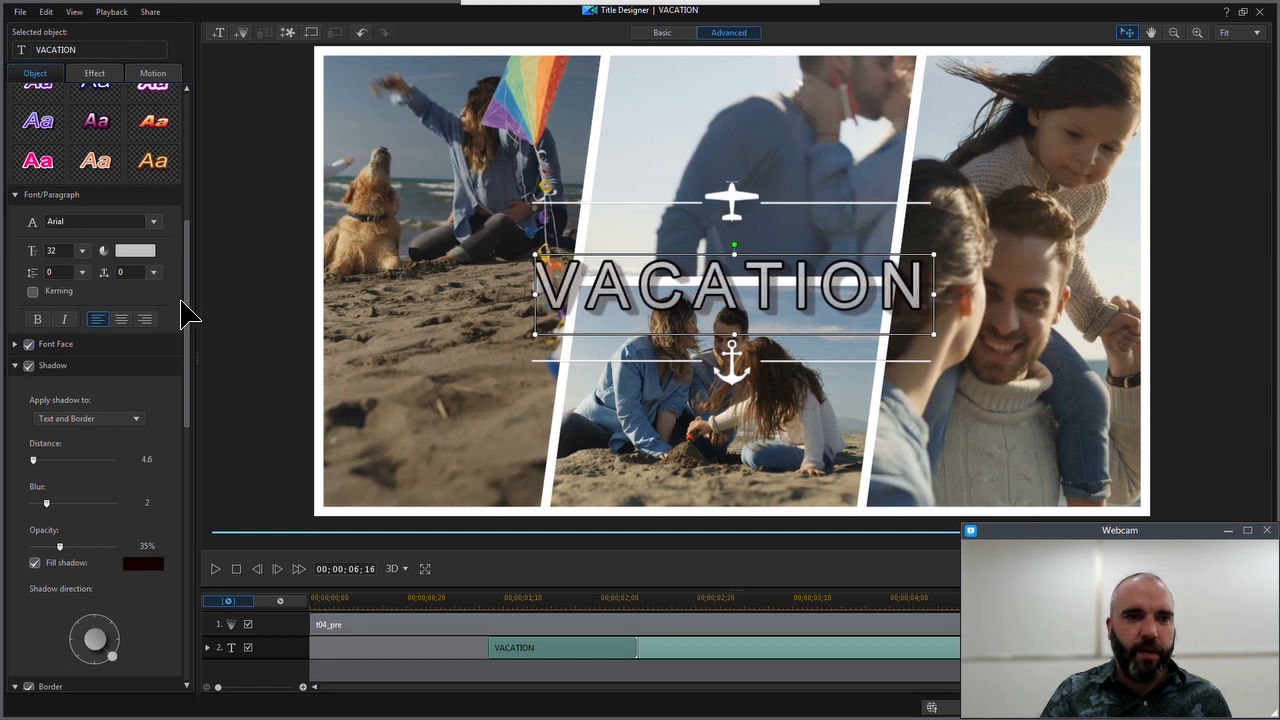
Compare the VACATION title with and without its border, and try enabling a backdrop but decline removing the starting/ending effect
{"action": "left_click_drag", "start_coordinate": [183, 309], "coordinate": [190, 424]}
{"action": "left_click", "coordinate": [29, 342]}
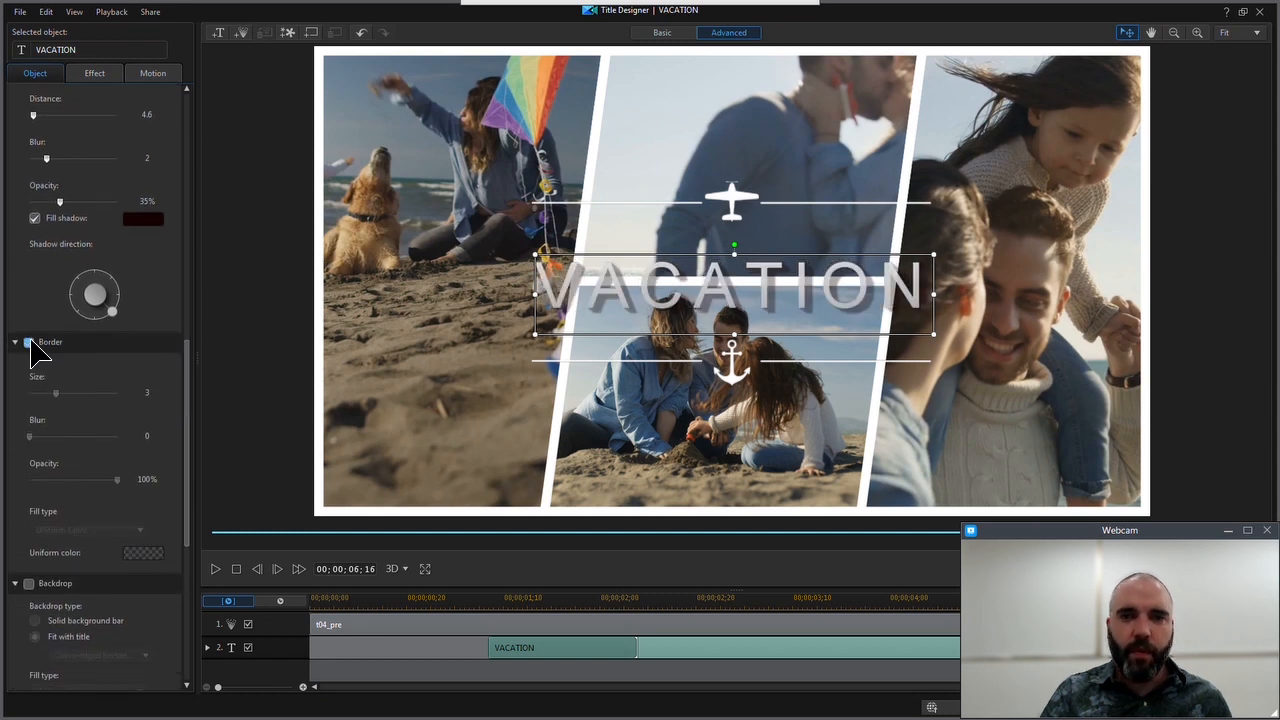
{"action": "left_click", "coordinate": [29, 342]}
{"action": "left_click", "coordinate": [29, 342]}
{"action": "left_click", "coordinate": [29, 342]}
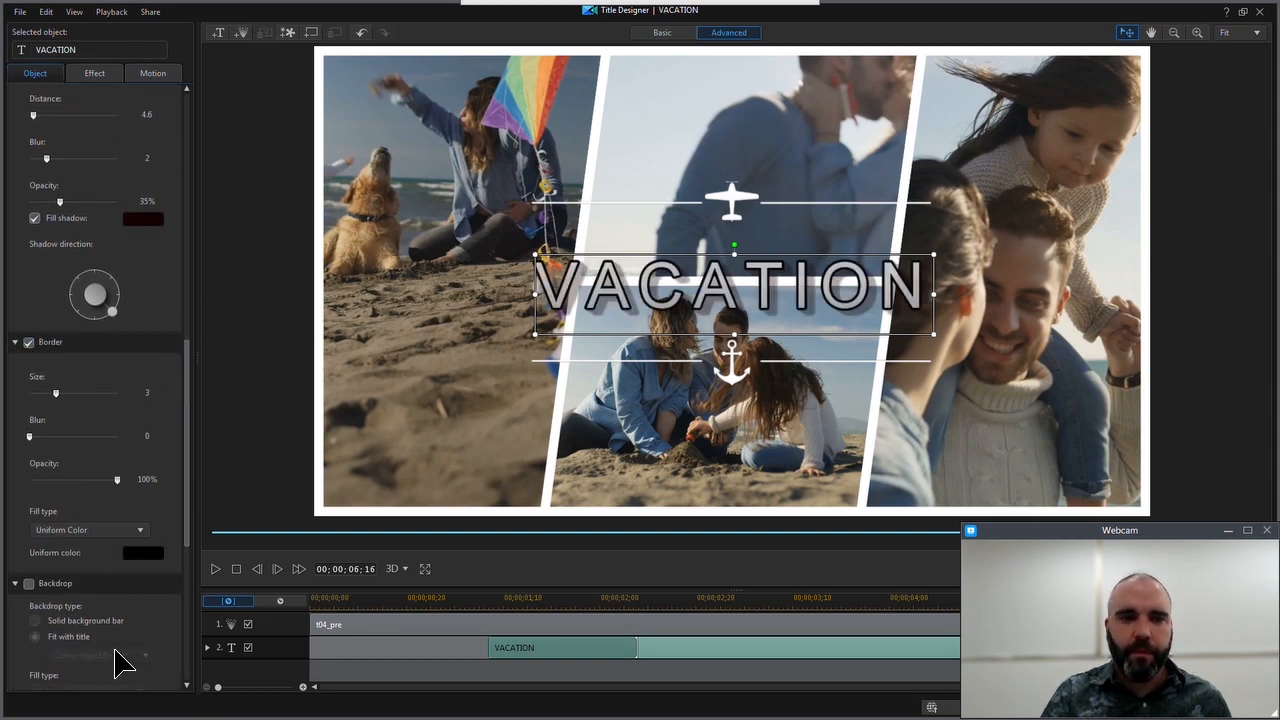
{"action": "left_click", "coordinate": [28, 584]}
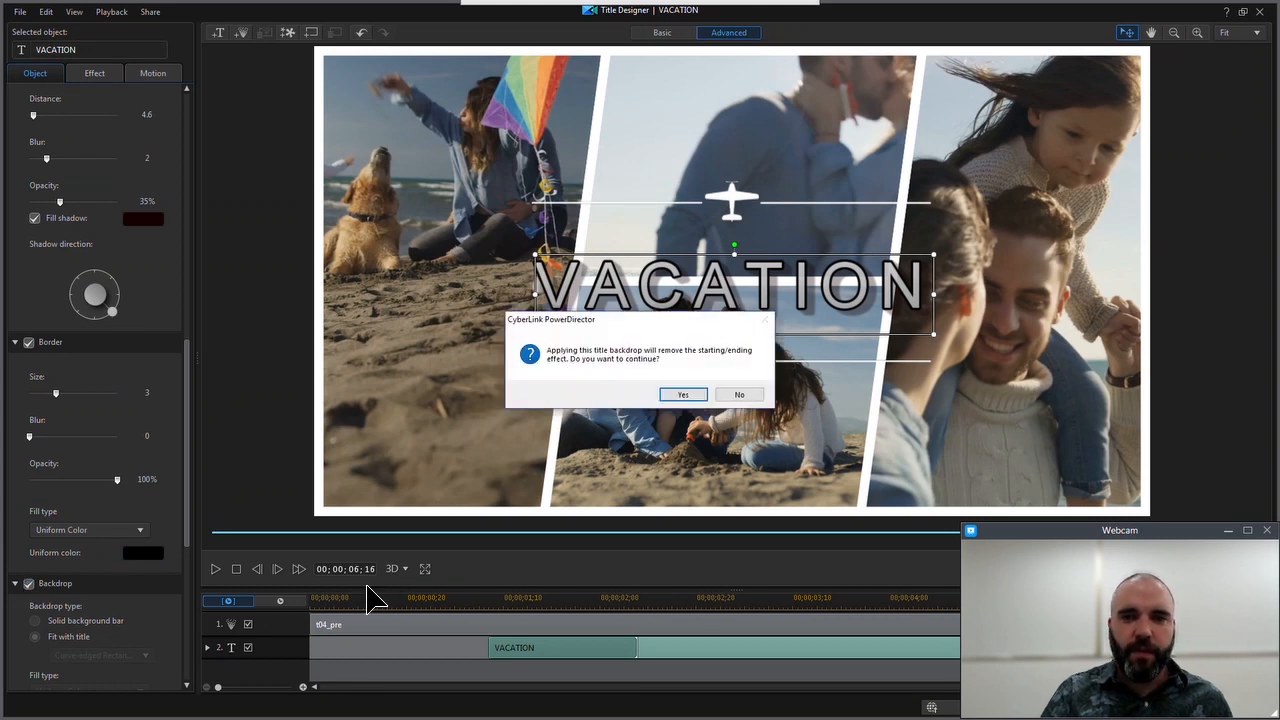
{"action": "left_click", "coordinate": [737, 396]}
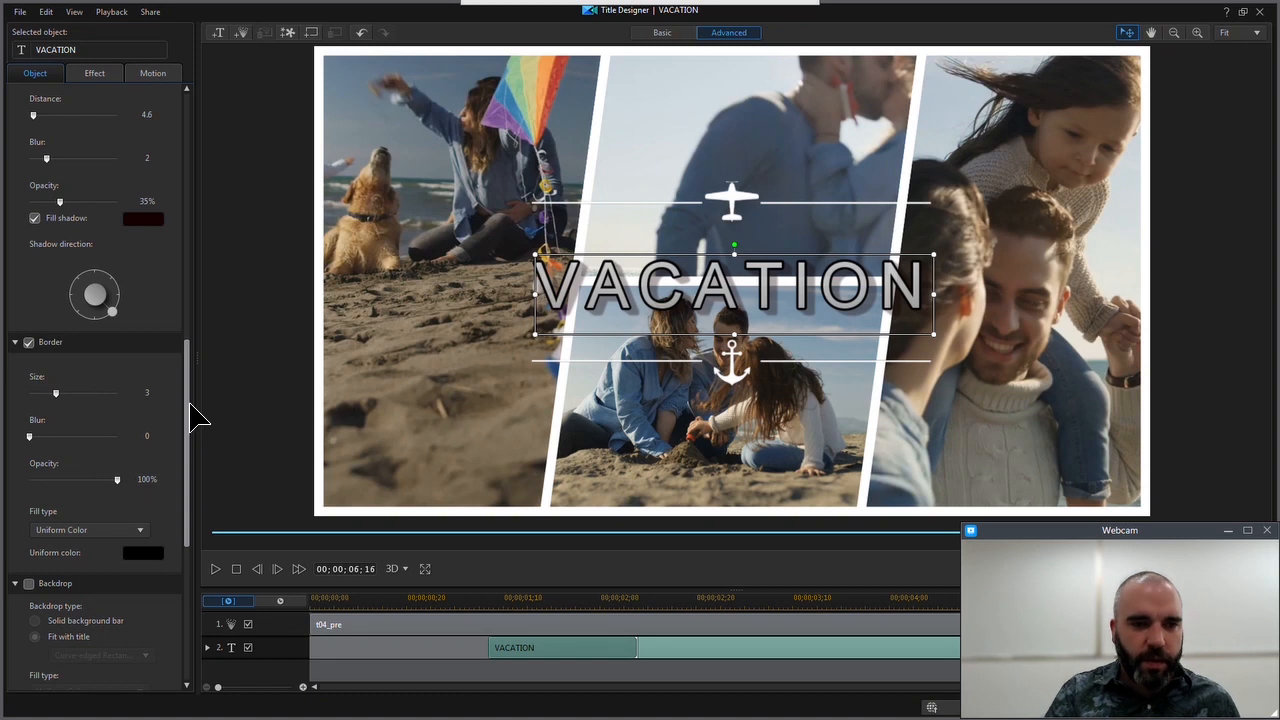
Turn off the VACATION title's border and set its font color to white
{"action": "left_click_drag", "start_coordinate": [189, 423], "coordinate": [177, 298]}
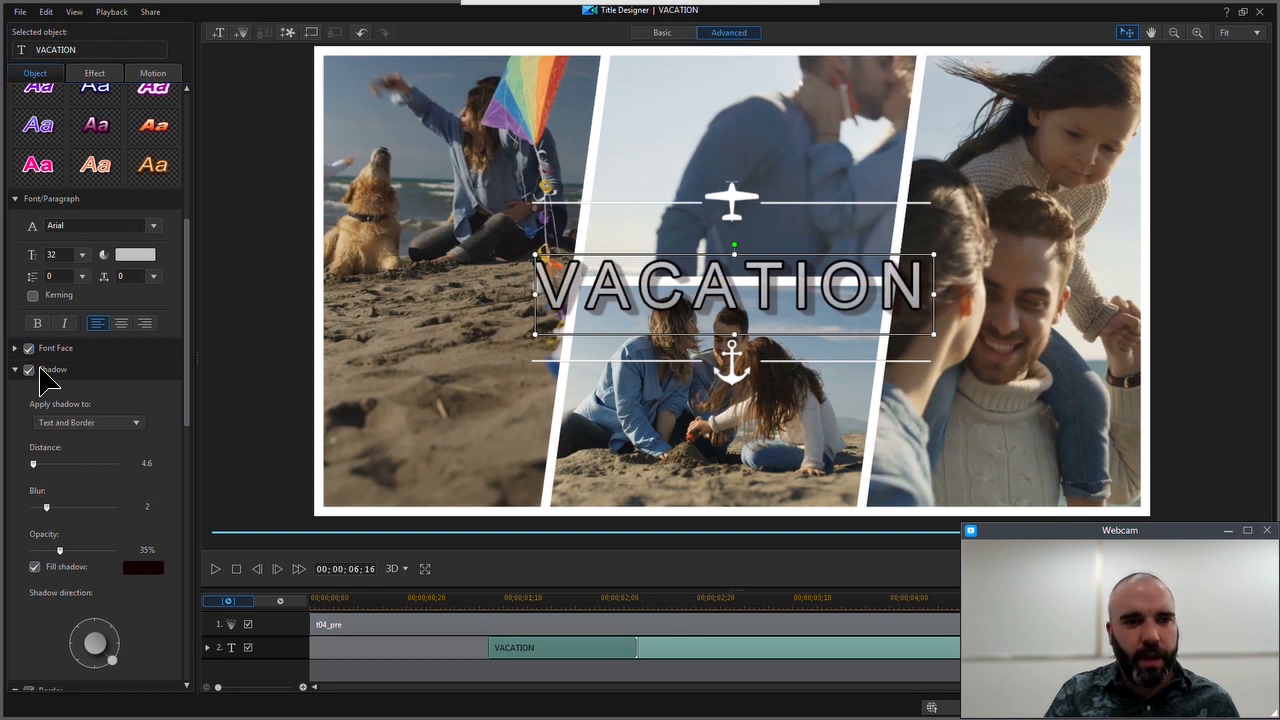
{"action": "scroll", "coordinate": [97, 530], "scroll_direction": "down", "scroll_amount": 1}
{"action": "left_click", "coordinate": [27, 631]}
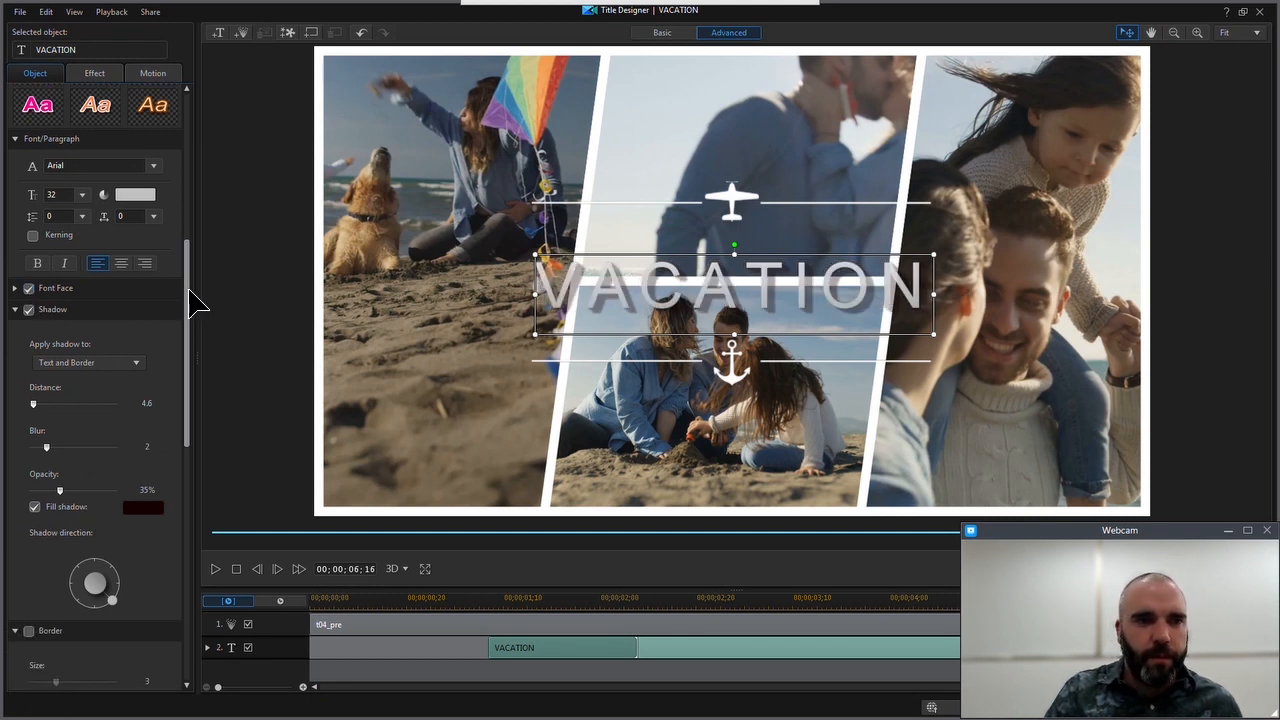
{"action": "scroll", "coordinate": [155, 240], "scroll_direction": "up", "scroll_amount": 1}
{"action": "left_click", "coordinate": [140, 204]}
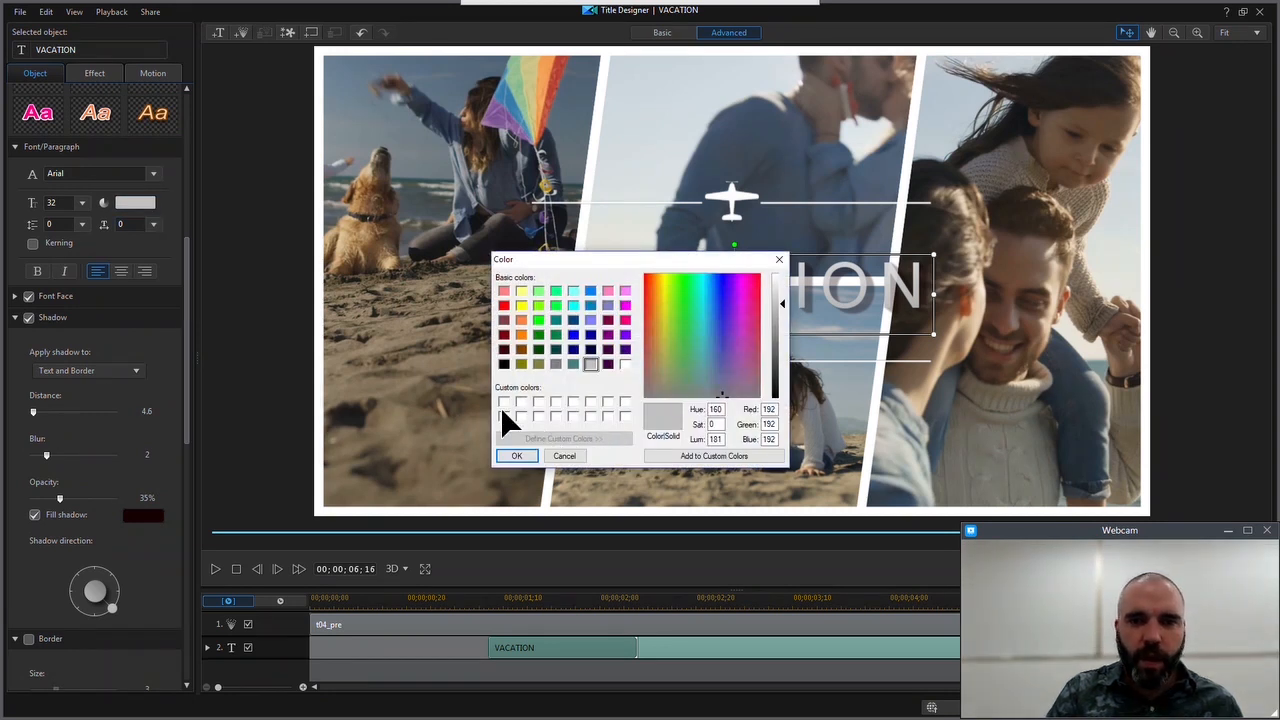
{"action": "left_click", "coordinate": [626, 363]}
{"action": "left_click", "coordinate": [517, 455]}
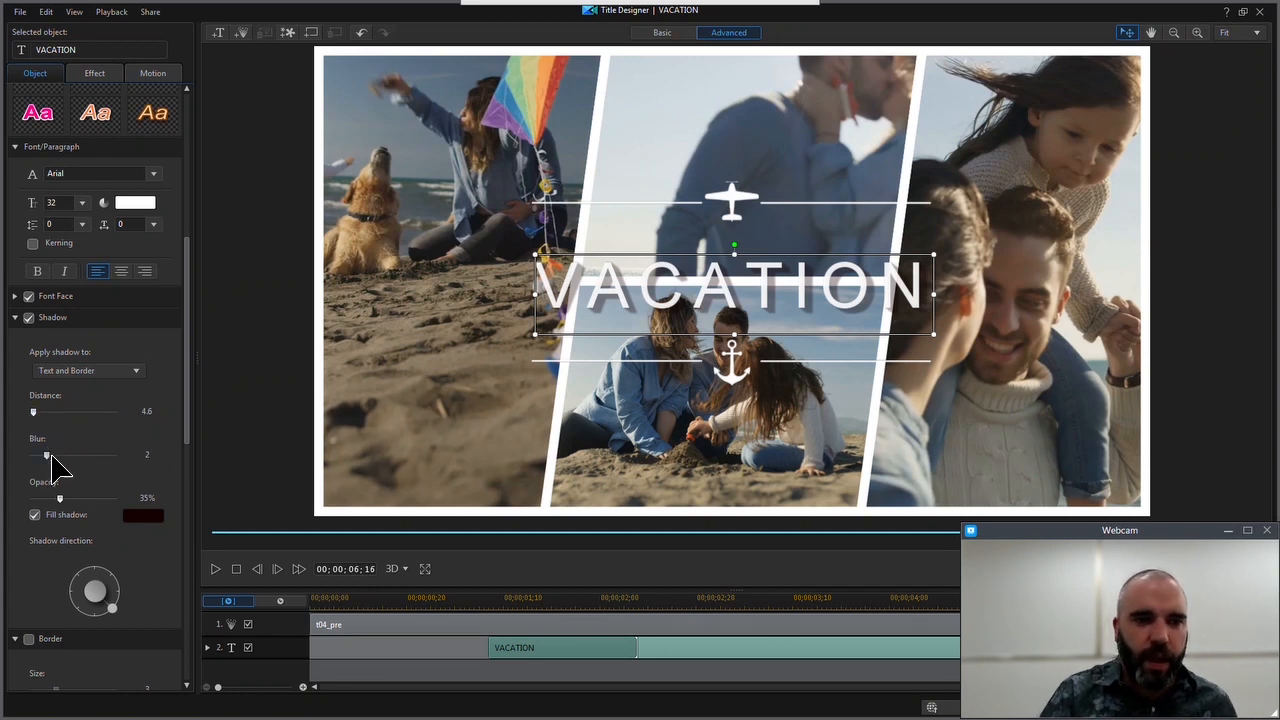
Set the VACATION title's shadow blur to 1 and preview the title from its beginning
{"action": "left_click_drag", "start_coordinate": [49, 451], "coordinate": [39, 451]}
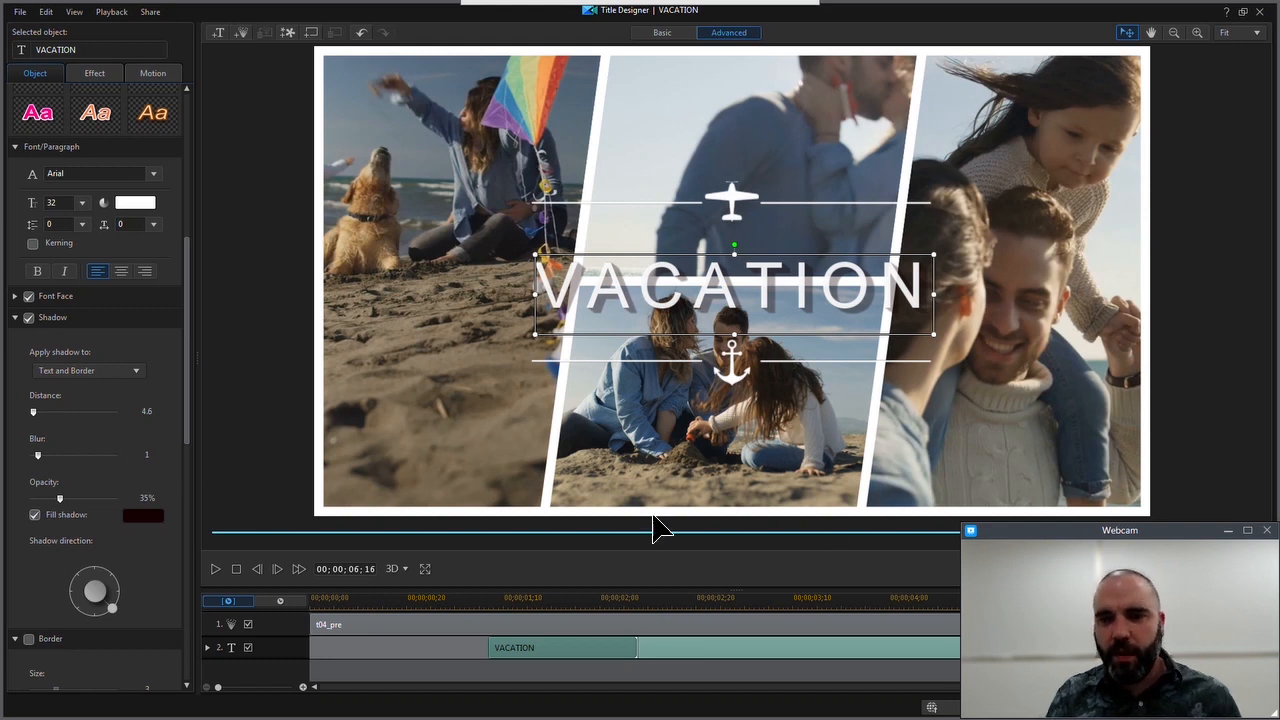
{"action": "left_click", "coordinate": [215, 568]}
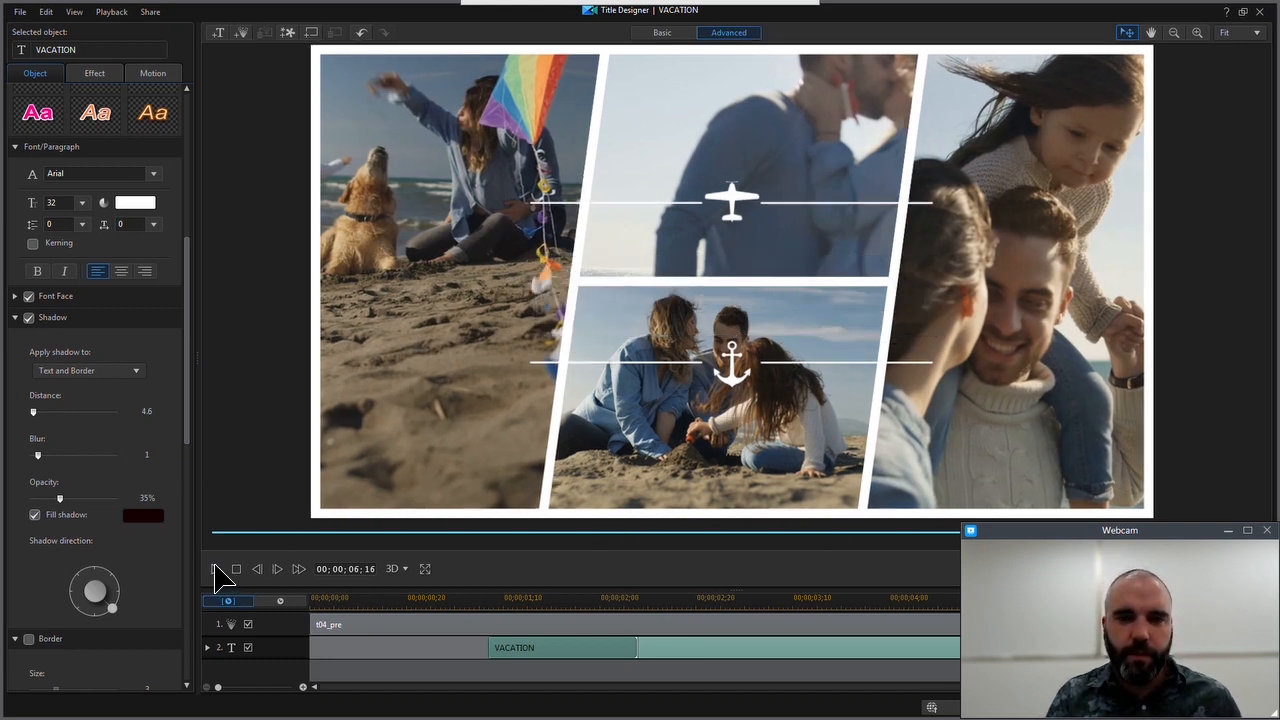
{"action": "left_click", "coordinate": [217, 570]}
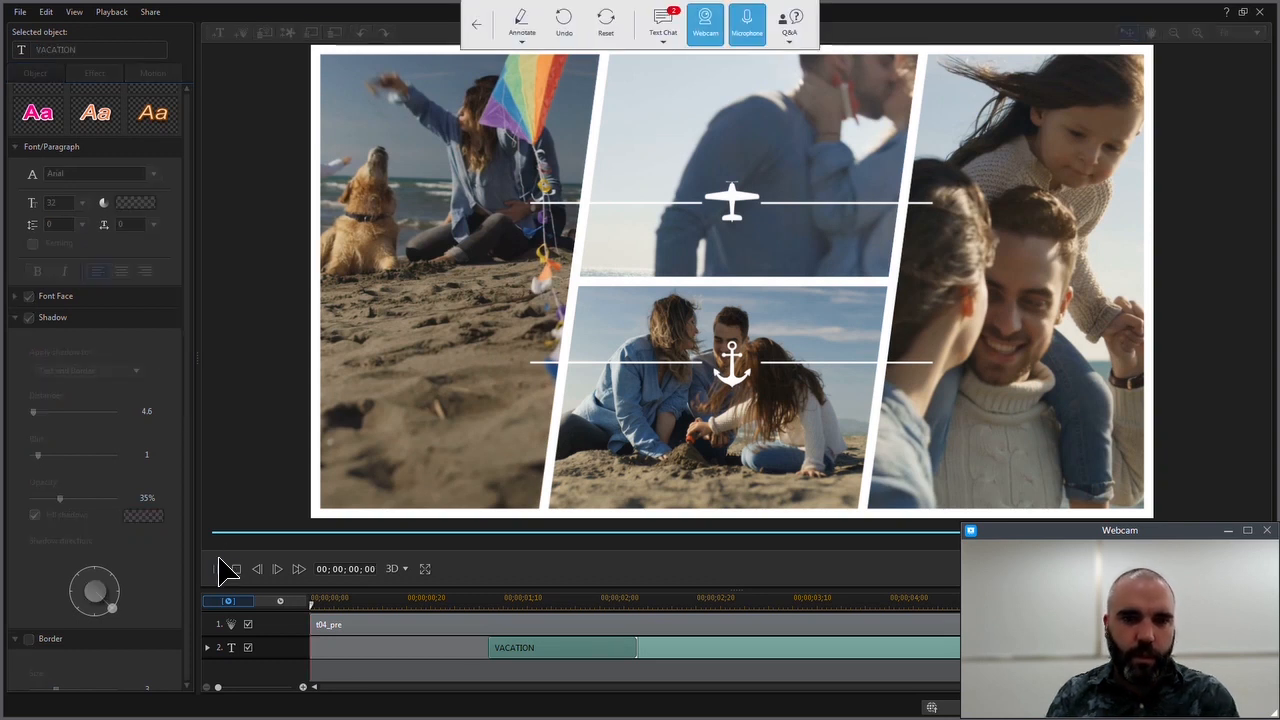
{"action": "left_click", "coordinate": [237, 569]}
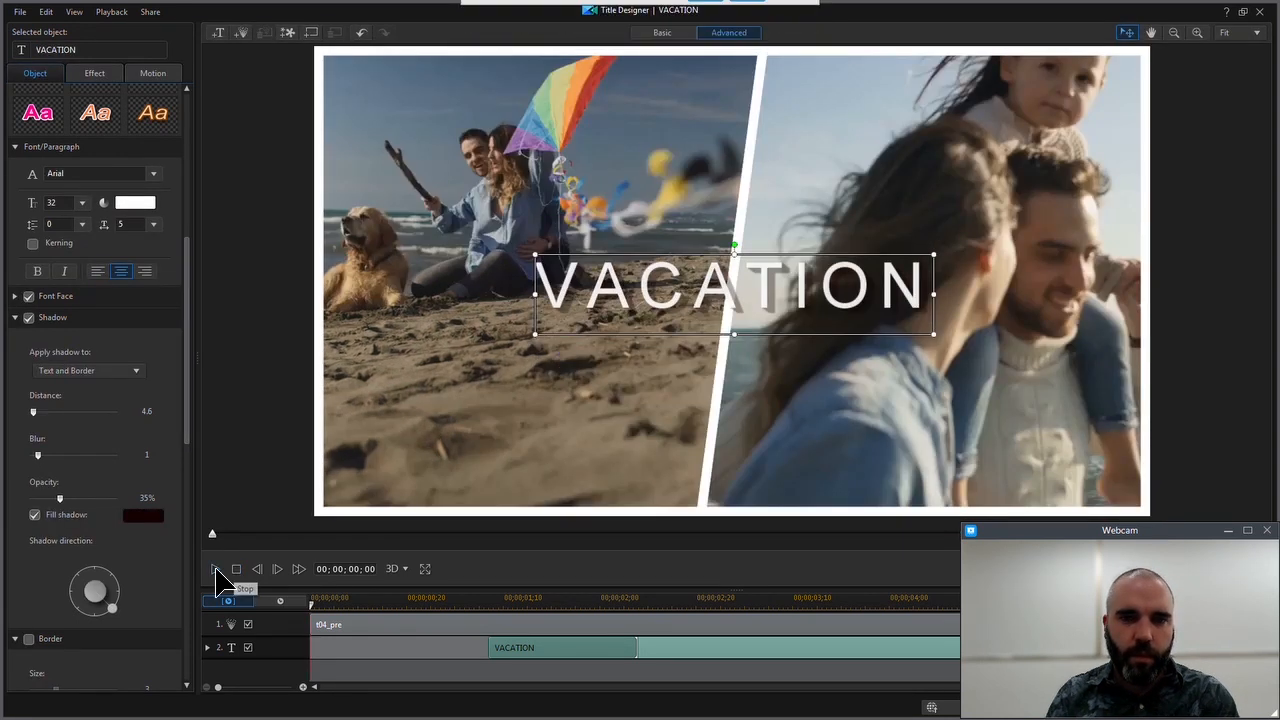
{"action": "left_click", "coordinate": [217, 570]}
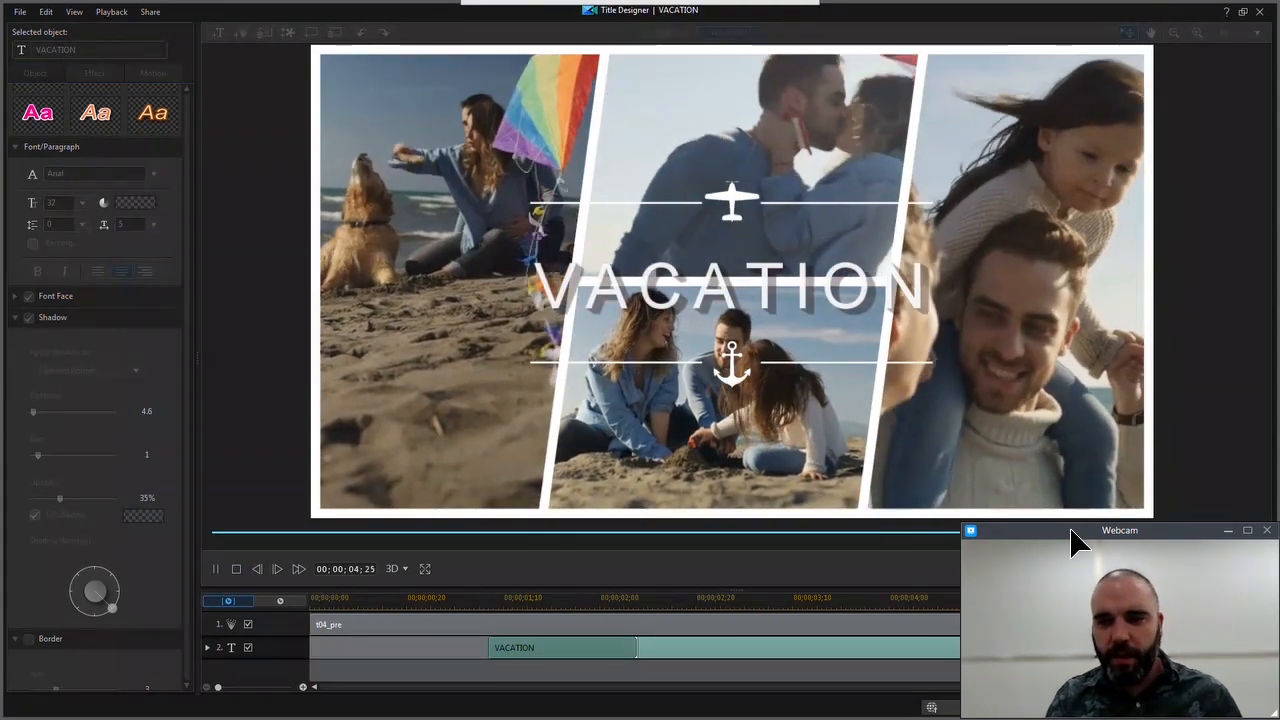
Accept the edited VACATION title and play the result from the start of the timeline
{"action": "left_click_drag", "start_coordinate": [1066, 532], "coordinate": [459, 533]}
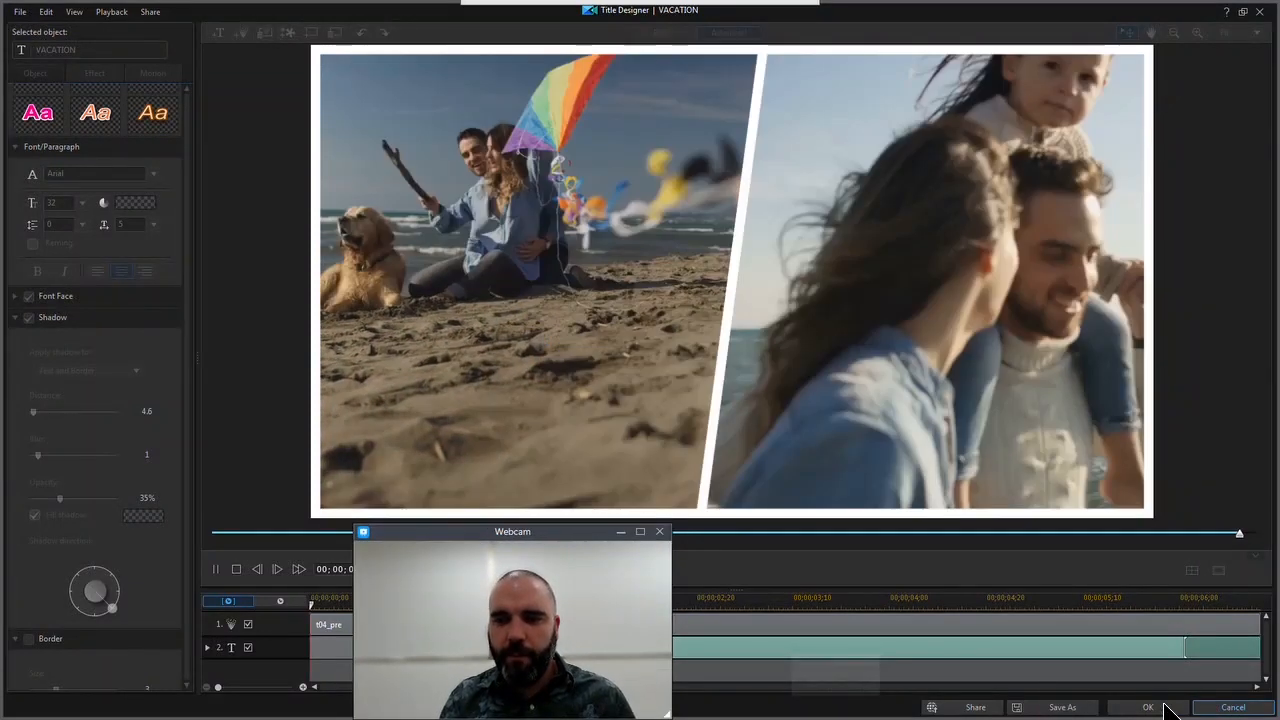
{"action": "left_click", "coordinate": [1164, 704]}
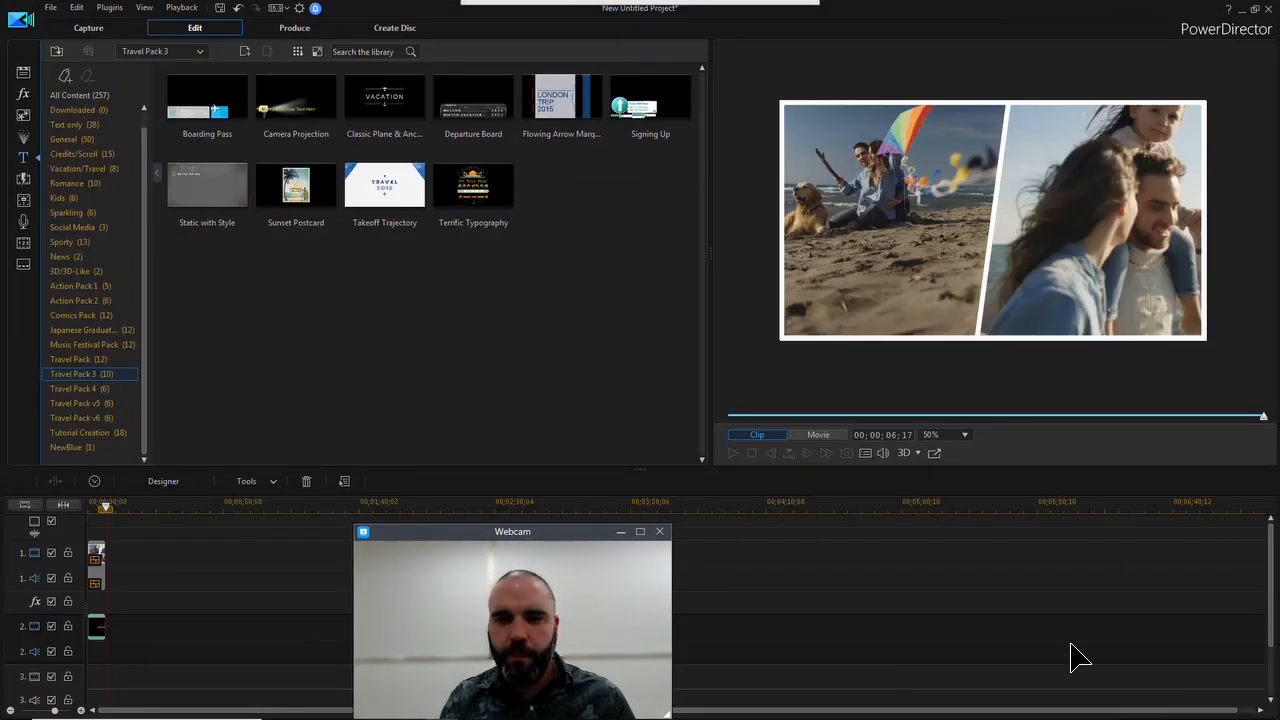
{"action": "left_click_drag", "start_coordinate": [107, 507], "coordinate": [43, 509]}
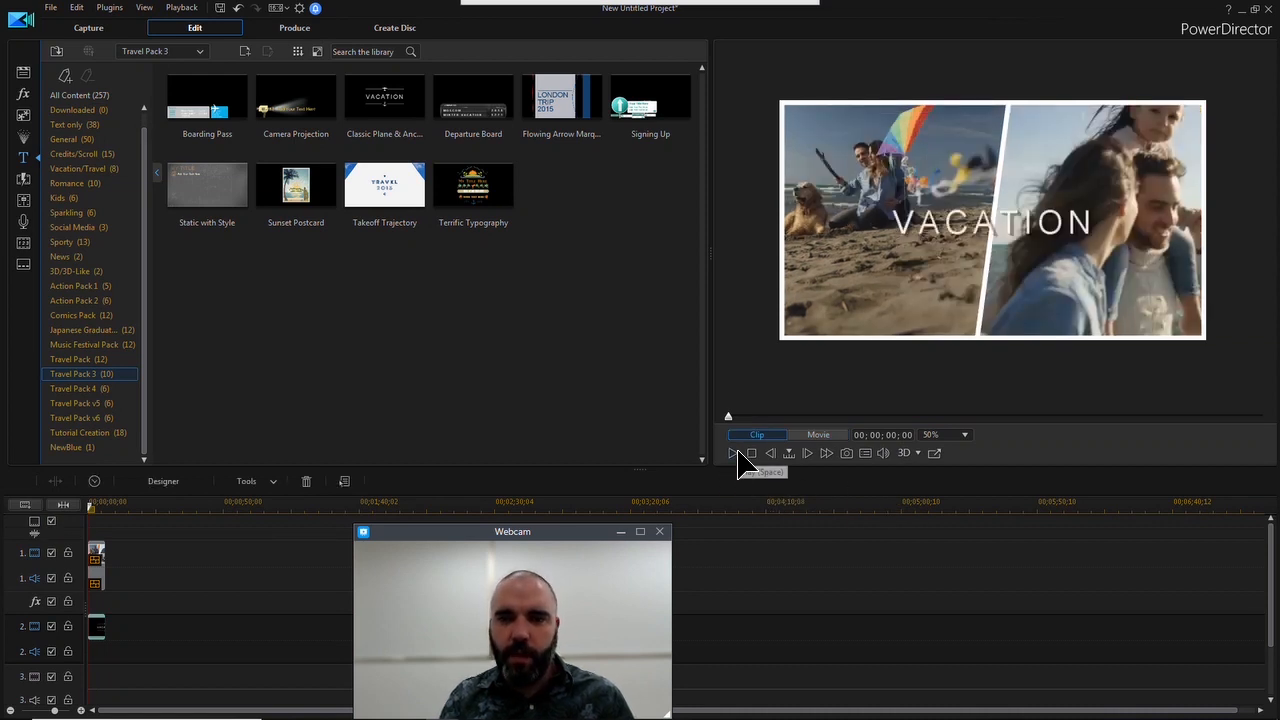
{"action": "left_click", "coordinate": [735, 453]}
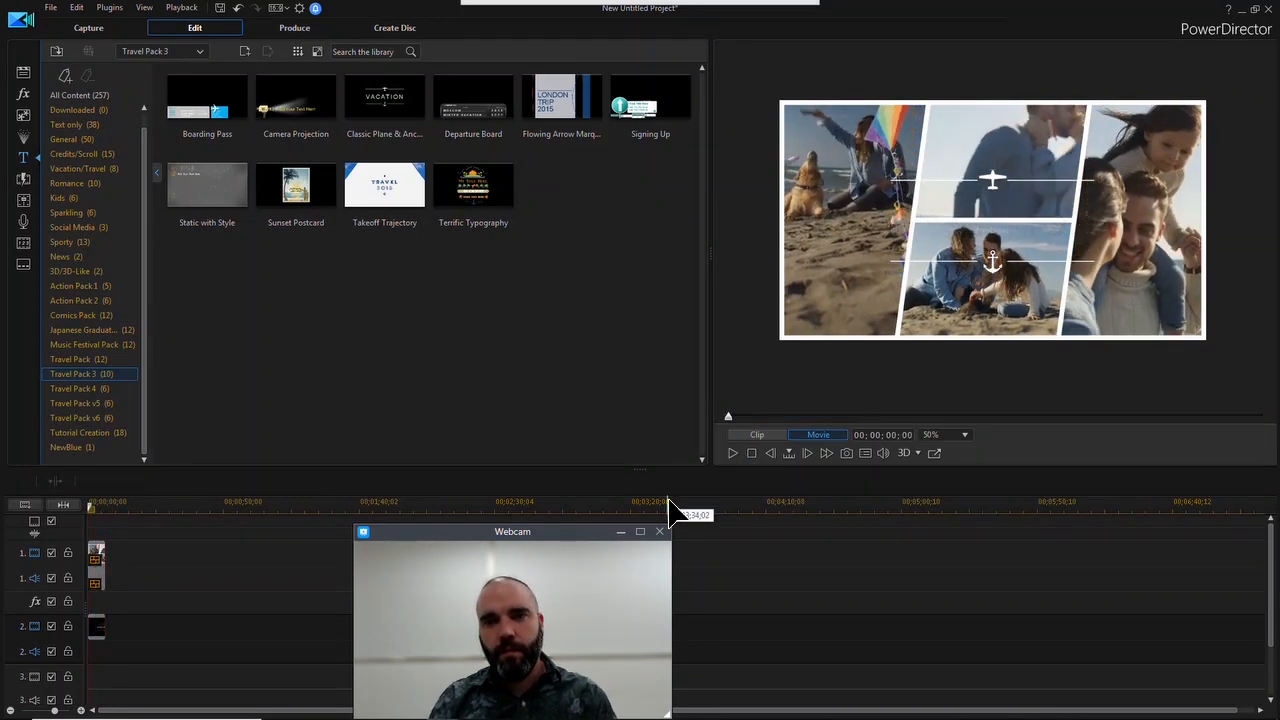
{"action": "mouse_move", "coordinate": [523, 8]}
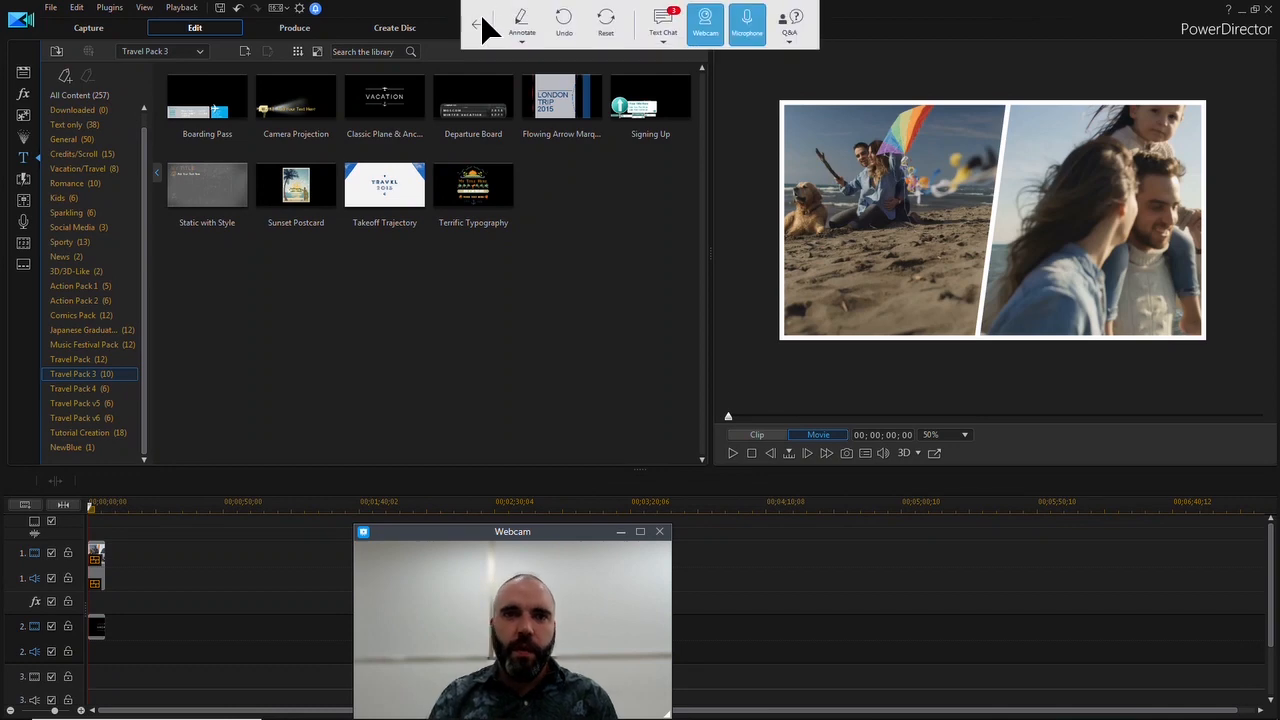
{"action": "left_click", "coordinate": [478, 18]}
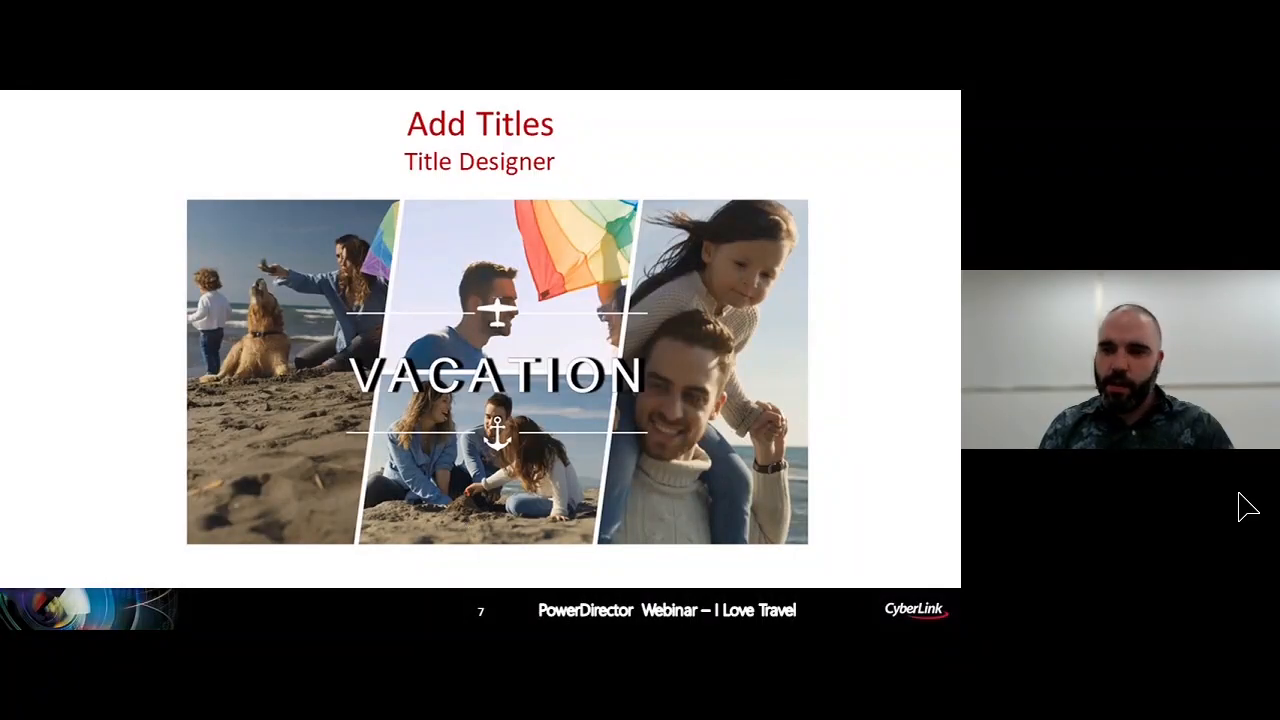
{"action": "key", "text": "Right"}
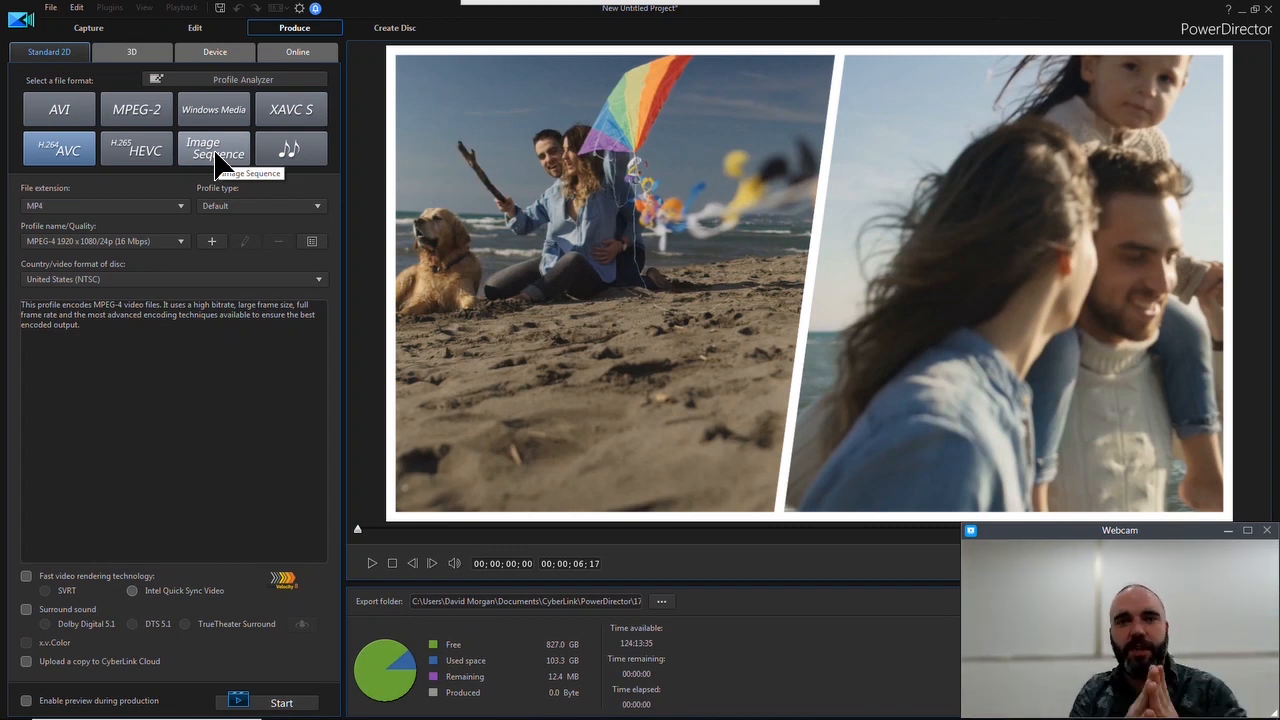
Try H.265 HEVC as output format, and Windows Media with the Video 9 FullHD 1920x1080/30p (10 Mbps) profile
{"action": "left_click", "coordinate": [150, 158]}
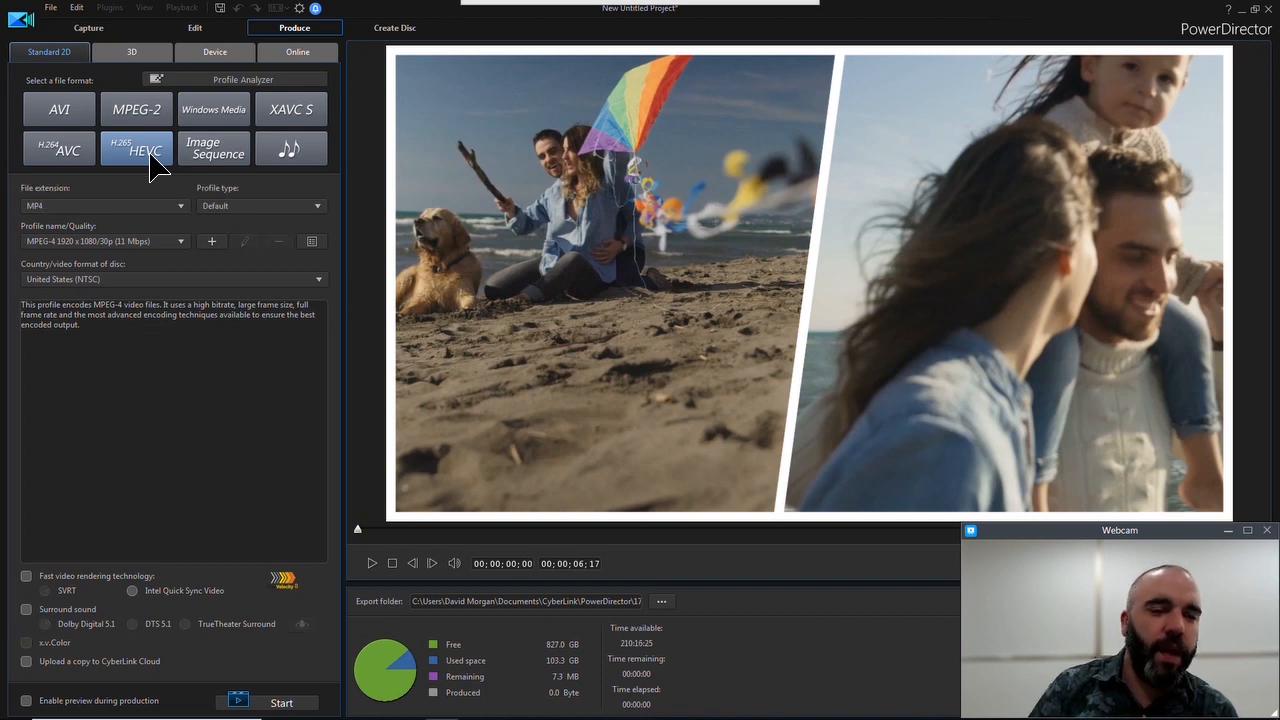
{"action": "left_click", "coordinate": [155, 241]}
{"action": "left_click", "coordinate": [155, 241]}
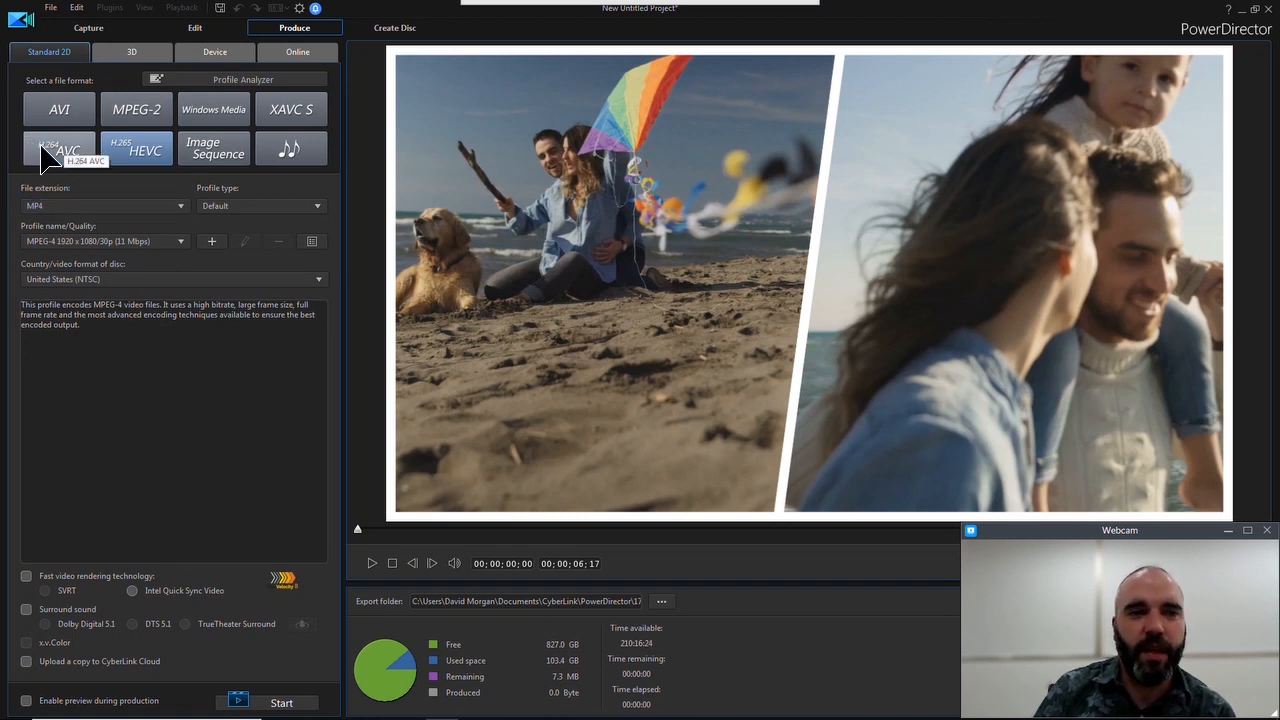
{"action": "left_click", "coordinate": [228, 118]}
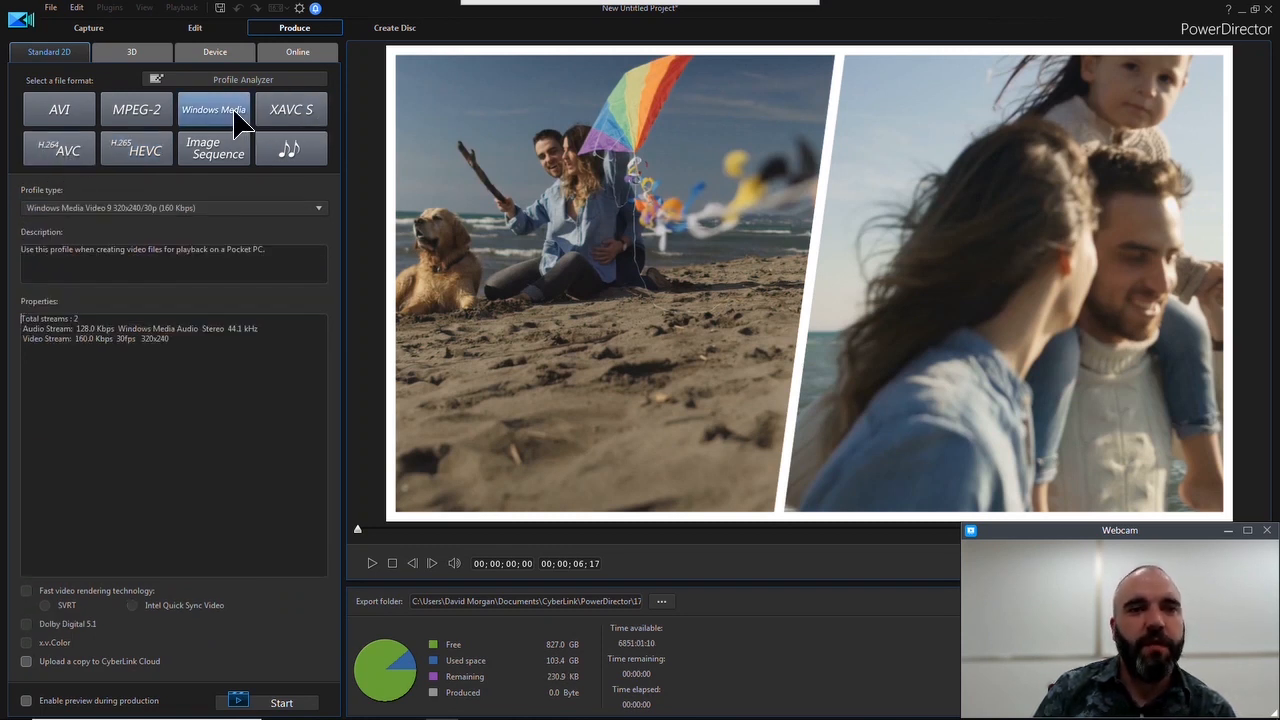
{"action": "left_click", "coordinate": [209, 208]}
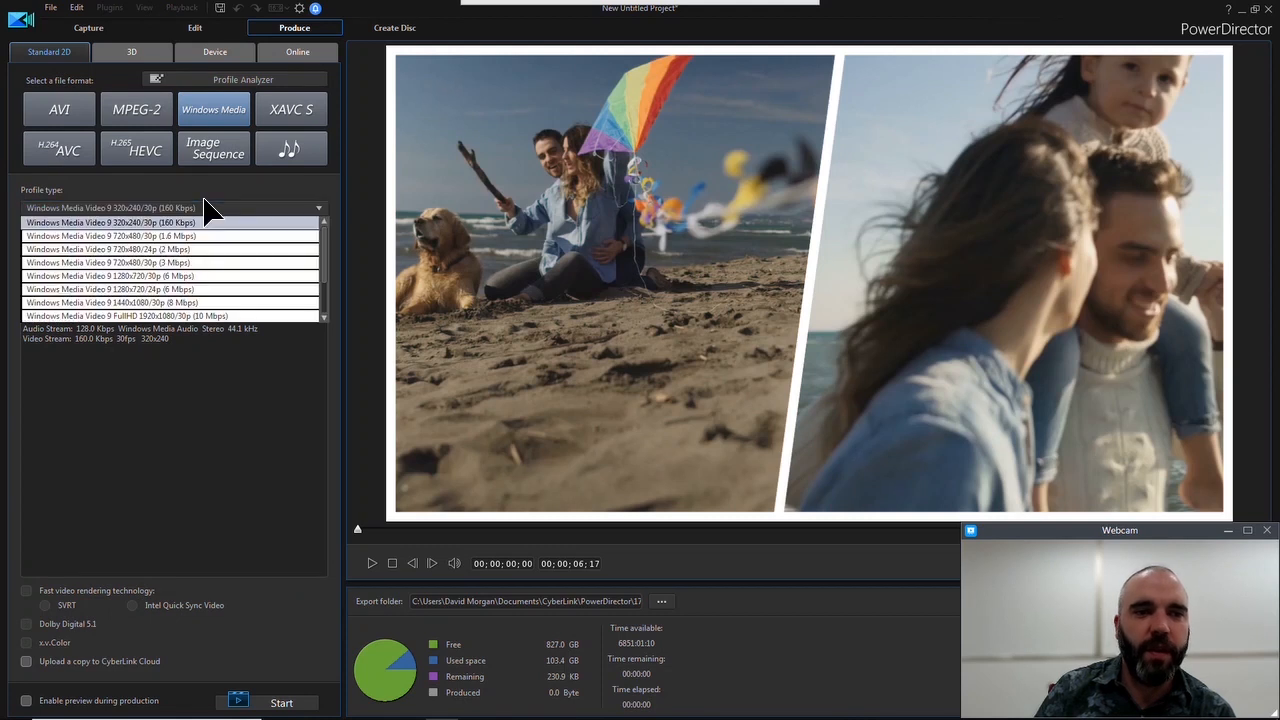
{"action": "left_click", "coordinate": [210, 316]}
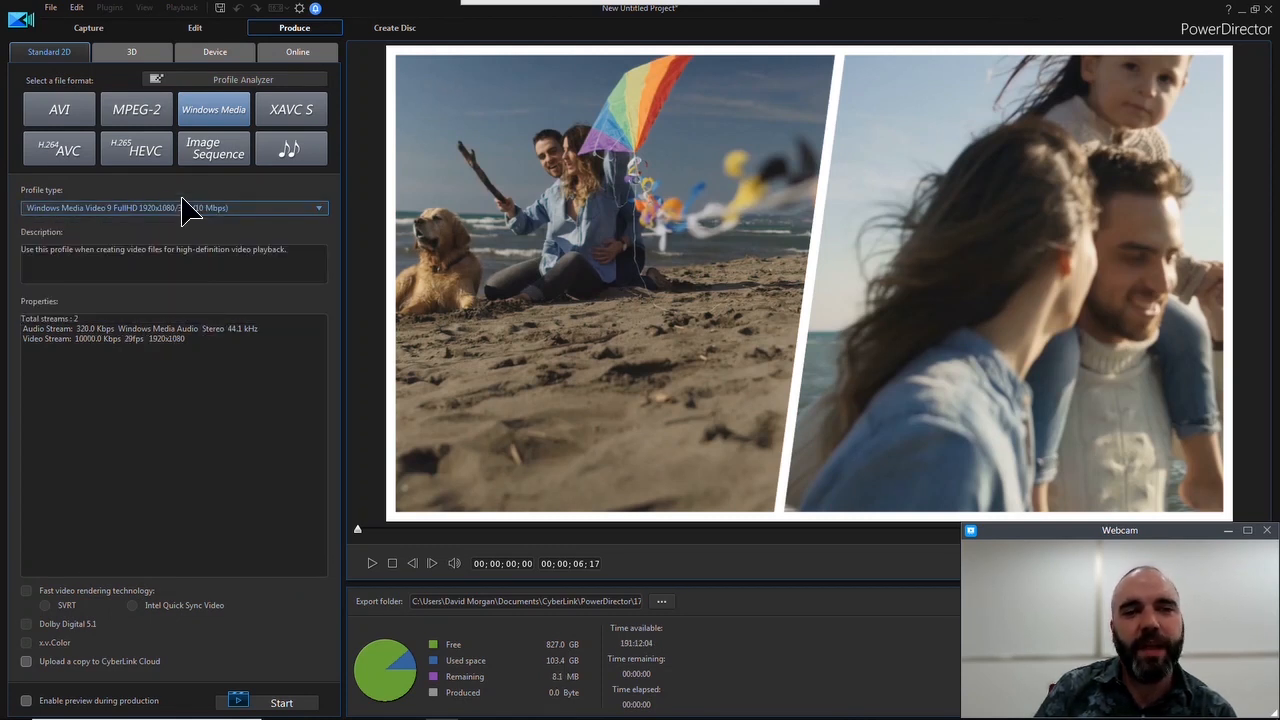
Switch through the H.264 AVC, AVI, MPEG-2 and Windows Media output formats to compare their profile settings
{"action": "left_click", "coordinate": [67, 143]}
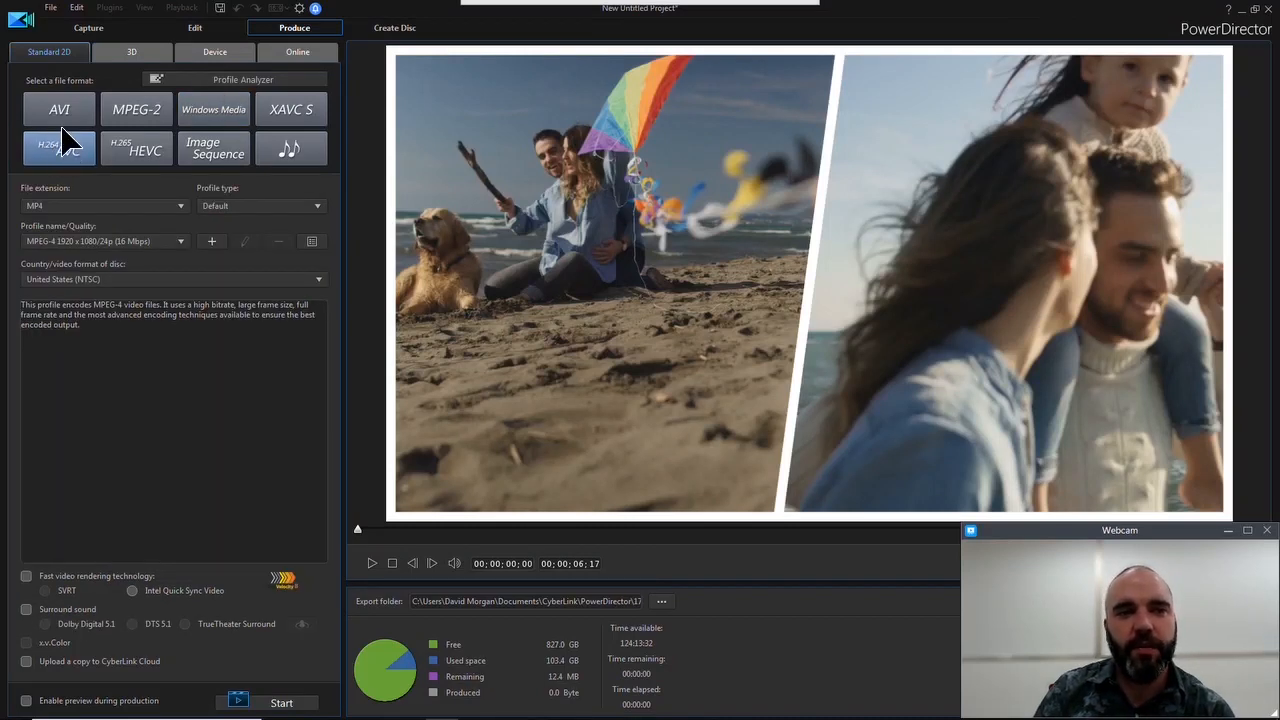
{"action": "left_click", "coordinate": [62, 115]}
{"action": "left_click", "coordinate": [138, 117]}
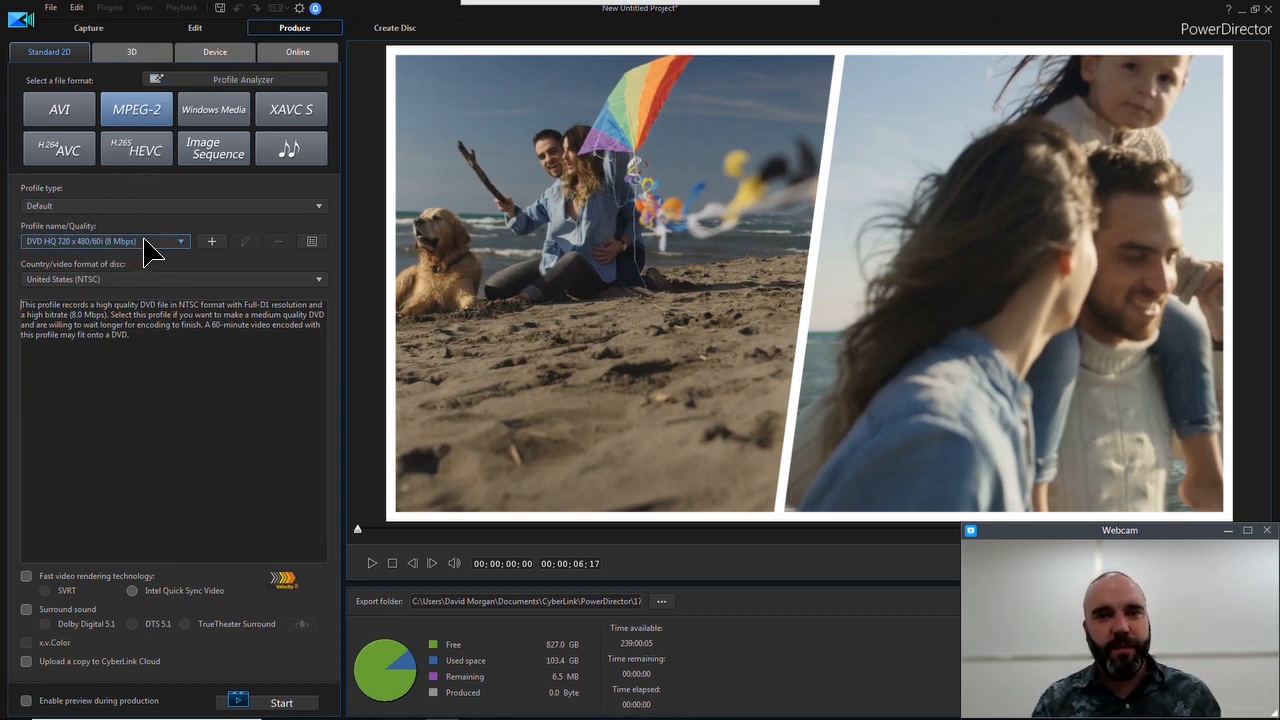
{"action": "left_click", "coordinate": [237, 117]}
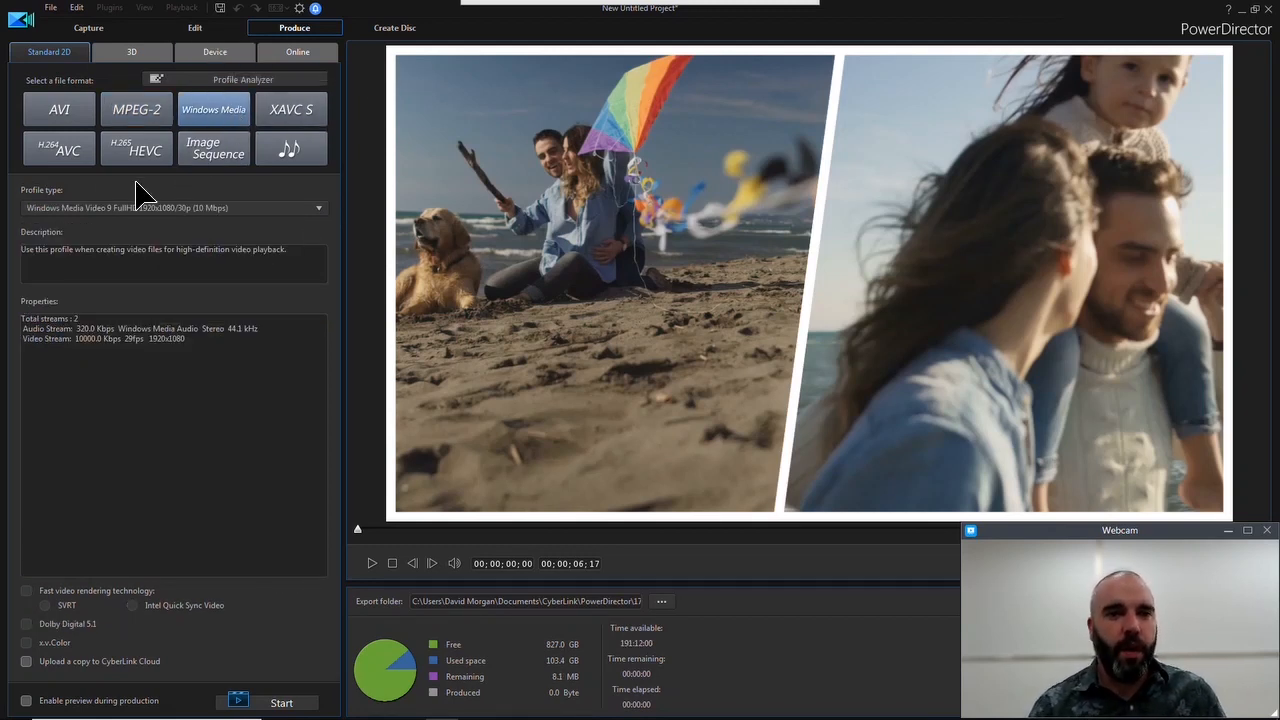
Choose H.264 AVC output, try the MPEG-4 4K 4096 x 2160/30p profile and settle on MPEG-4 1920 x 1080/30p (16 Mbps)
{"action": "left_click", "coordinate": [72, 156]}
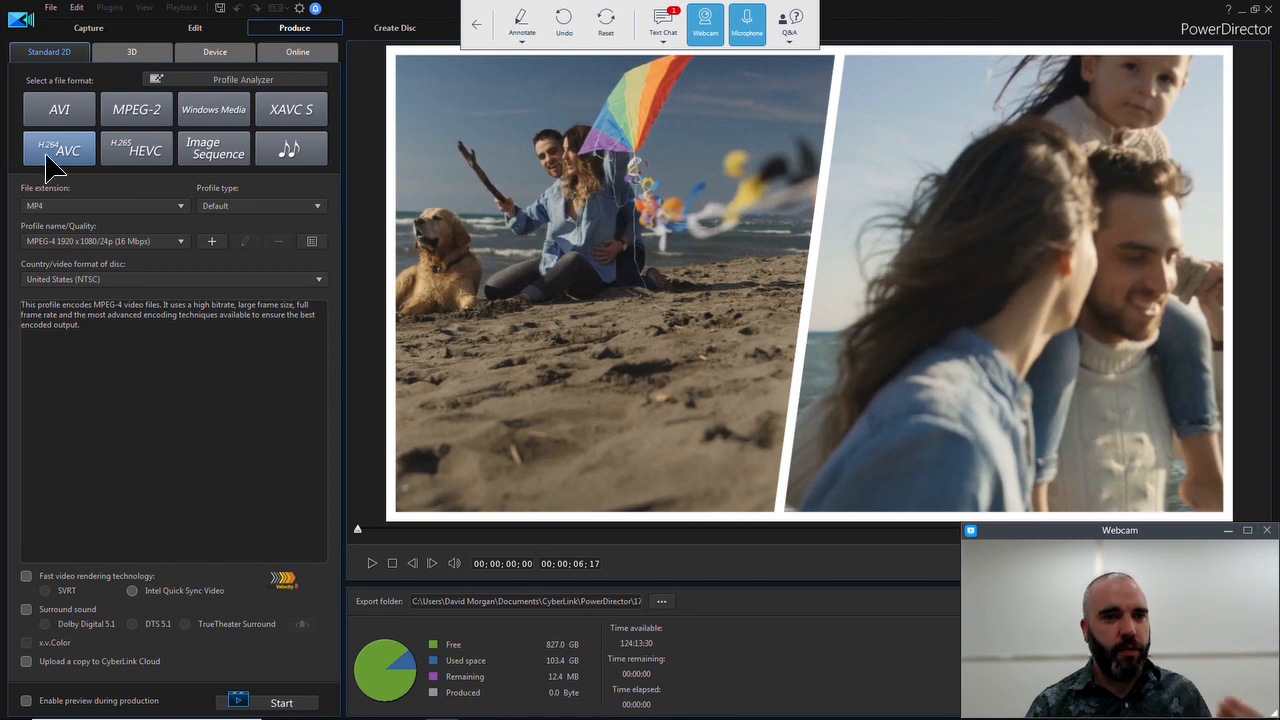
{"action": "left_click", "coordinate": [114, 242]}
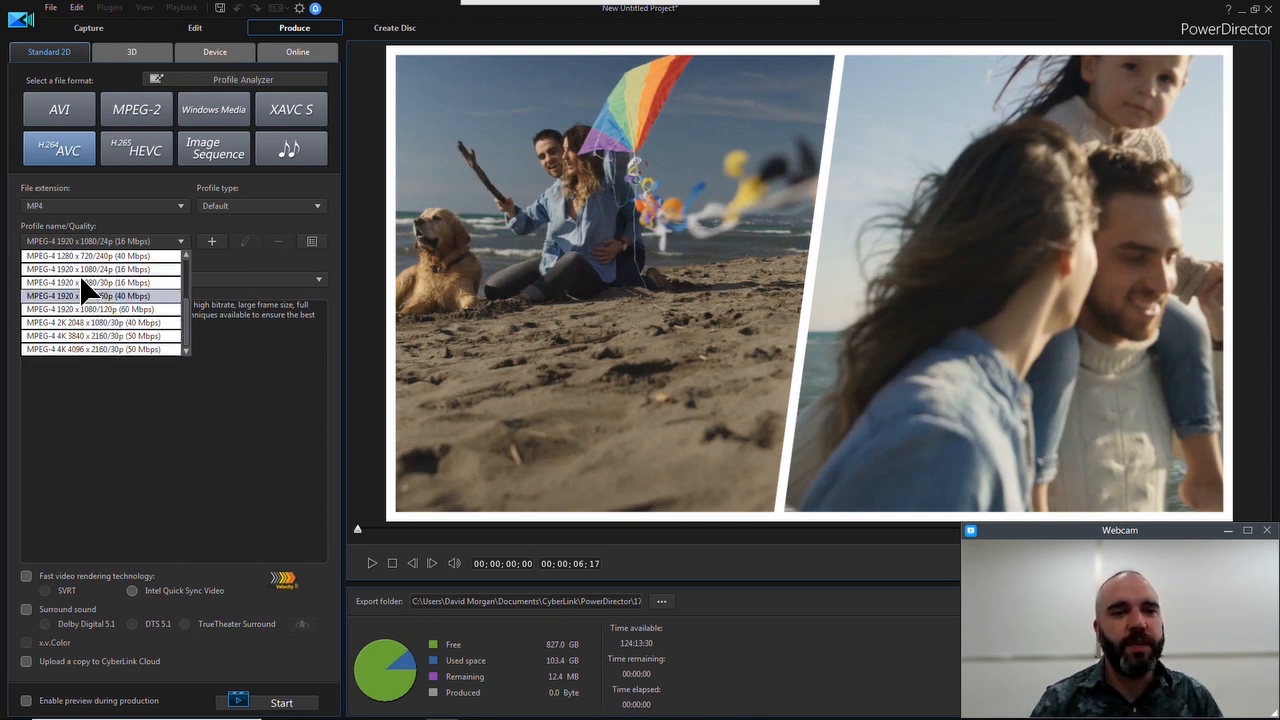
{"action": "left_click", "coordinate": [92, 350]}
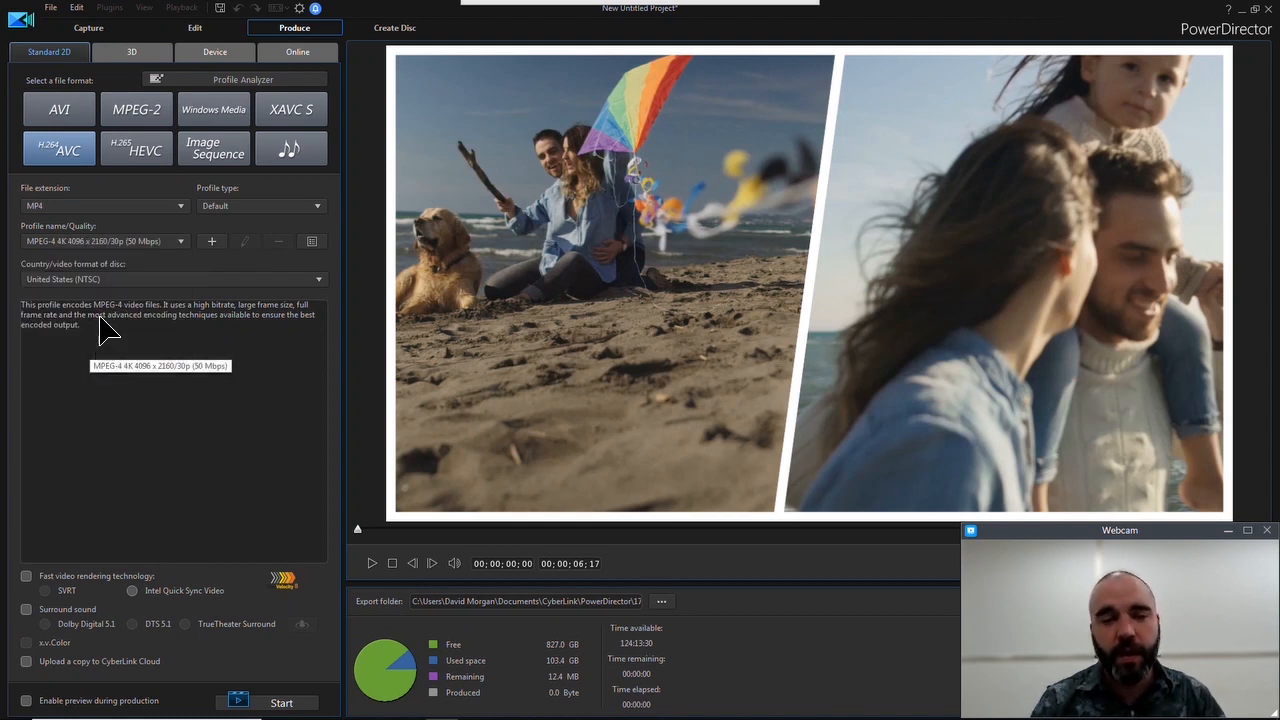
{"action": "left_click", "coordinate": [115, 243]}
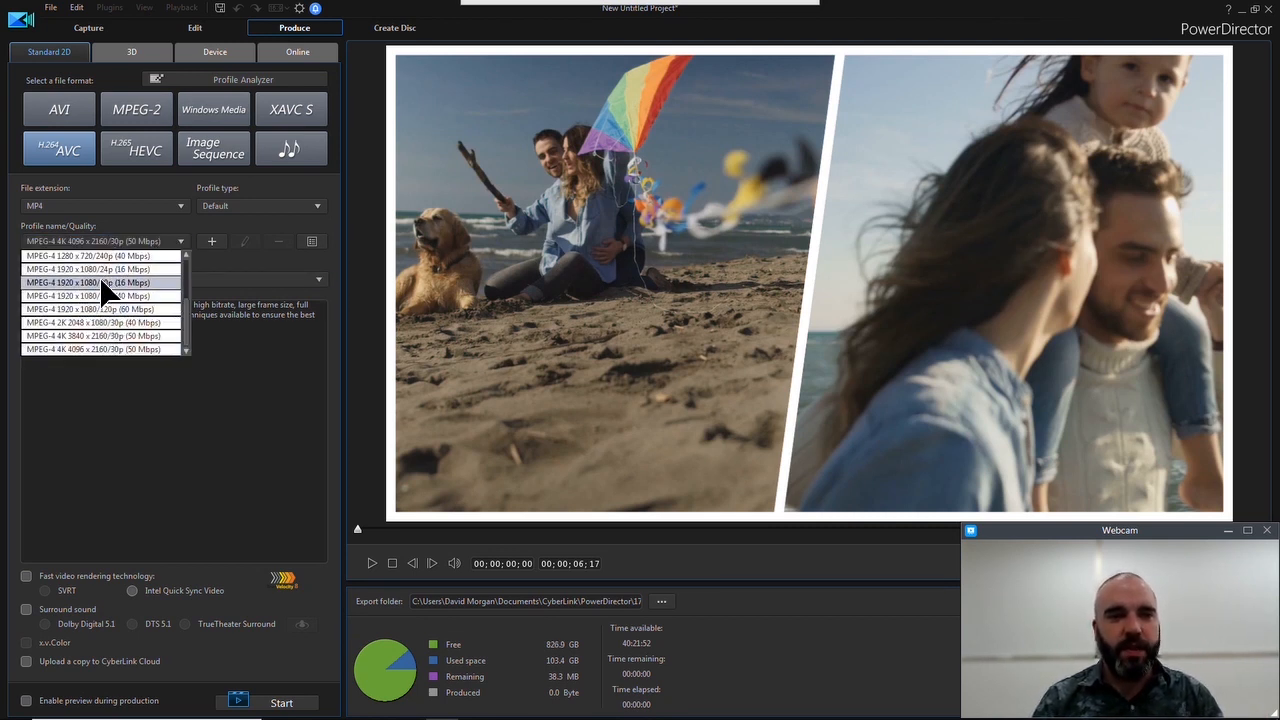
{"action": "left_click", "coordinate": [106, 284]}
{"action": "mouse_move", "coordinate": [790, 718]}
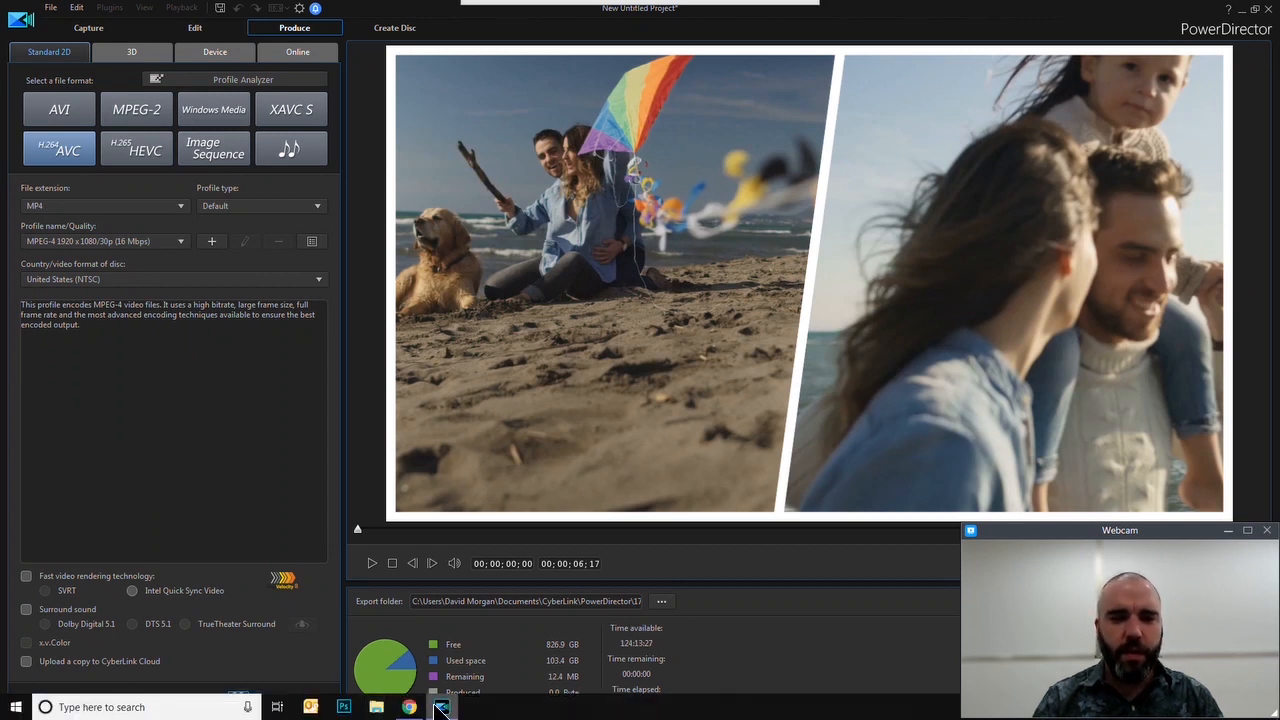
{"action": "left_click", "coordinate": [477, 14]}
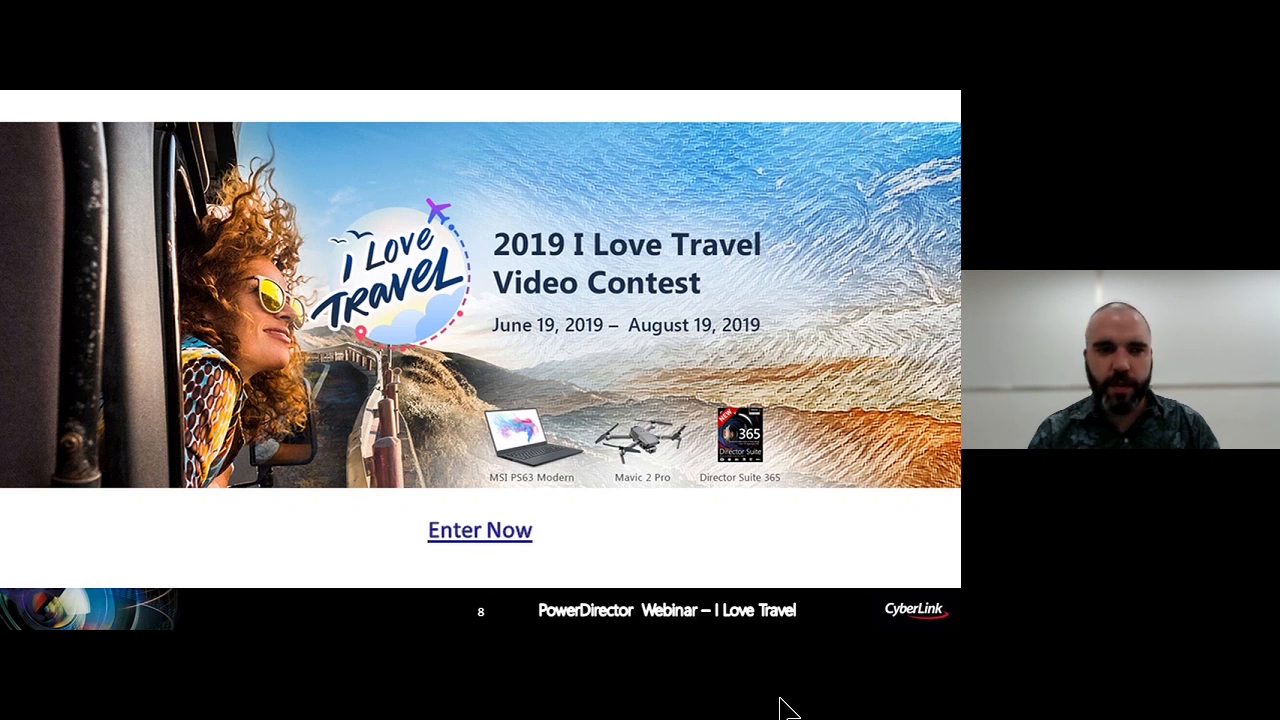
{"action": "key", "text": "Right"}
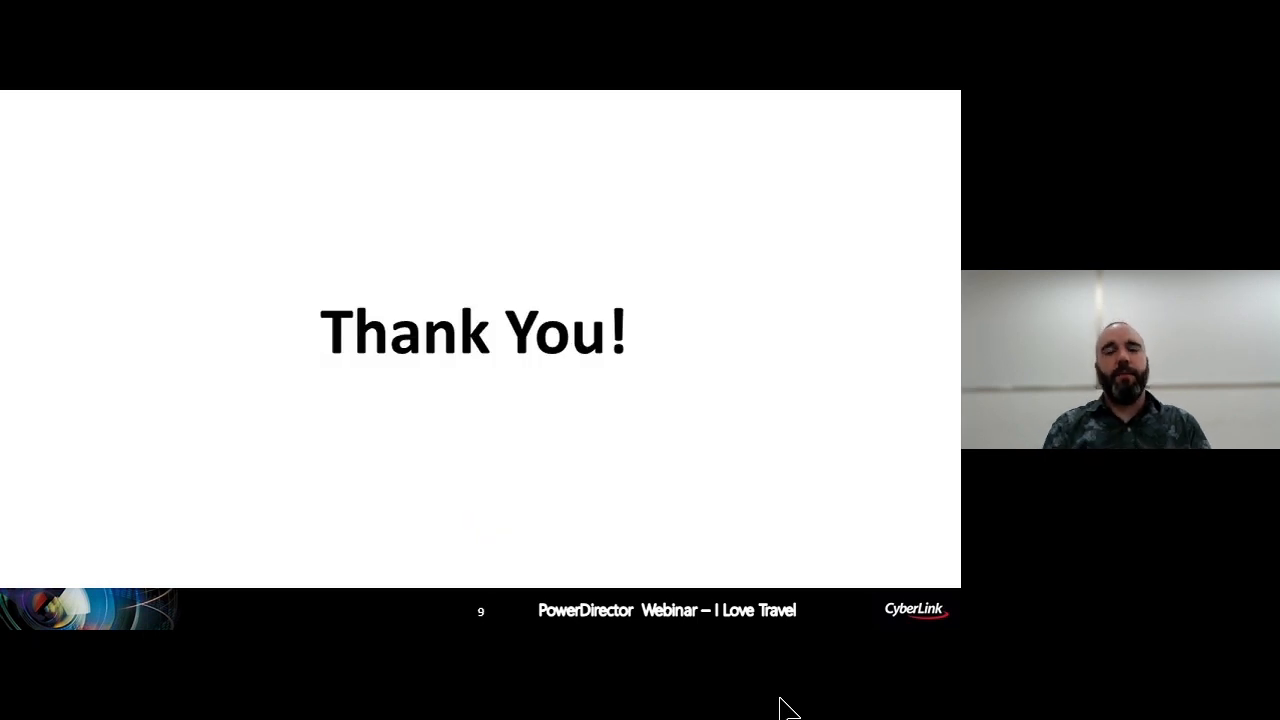